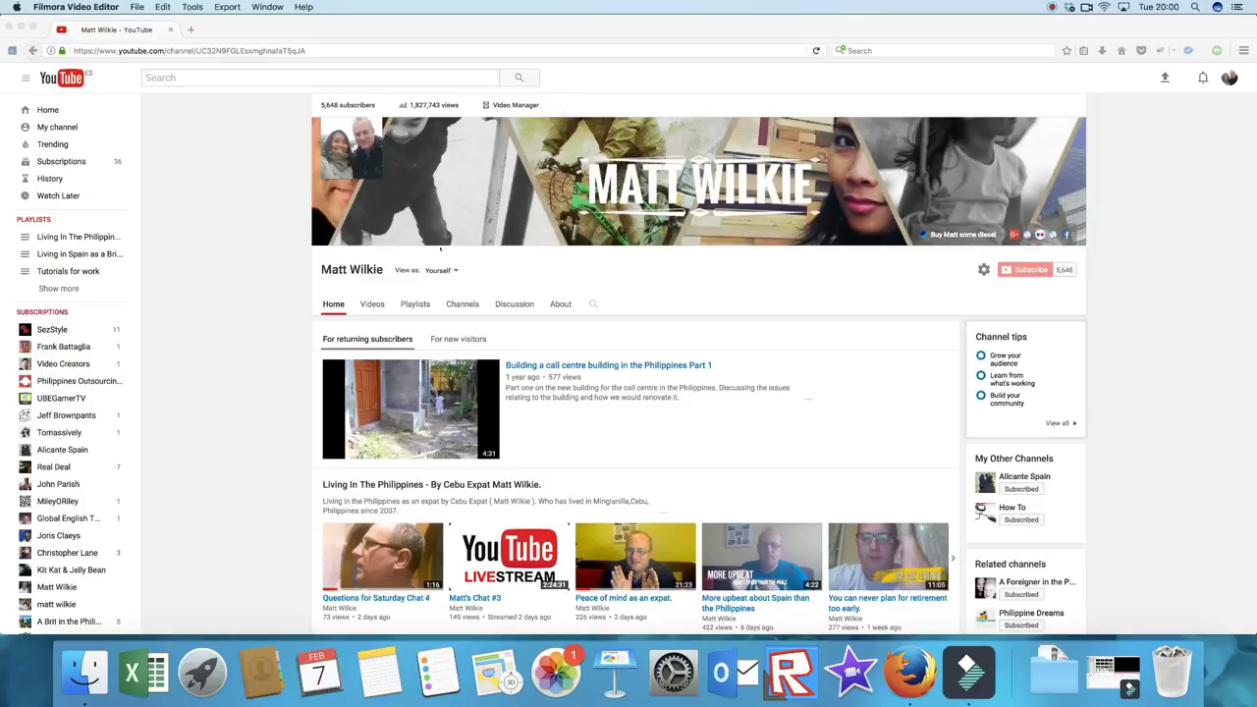
# Step: Open Video Manager to list the channel's 1674 uploaded videos
pyautogui.click(472, 169)
pyautogui.press('super+r')
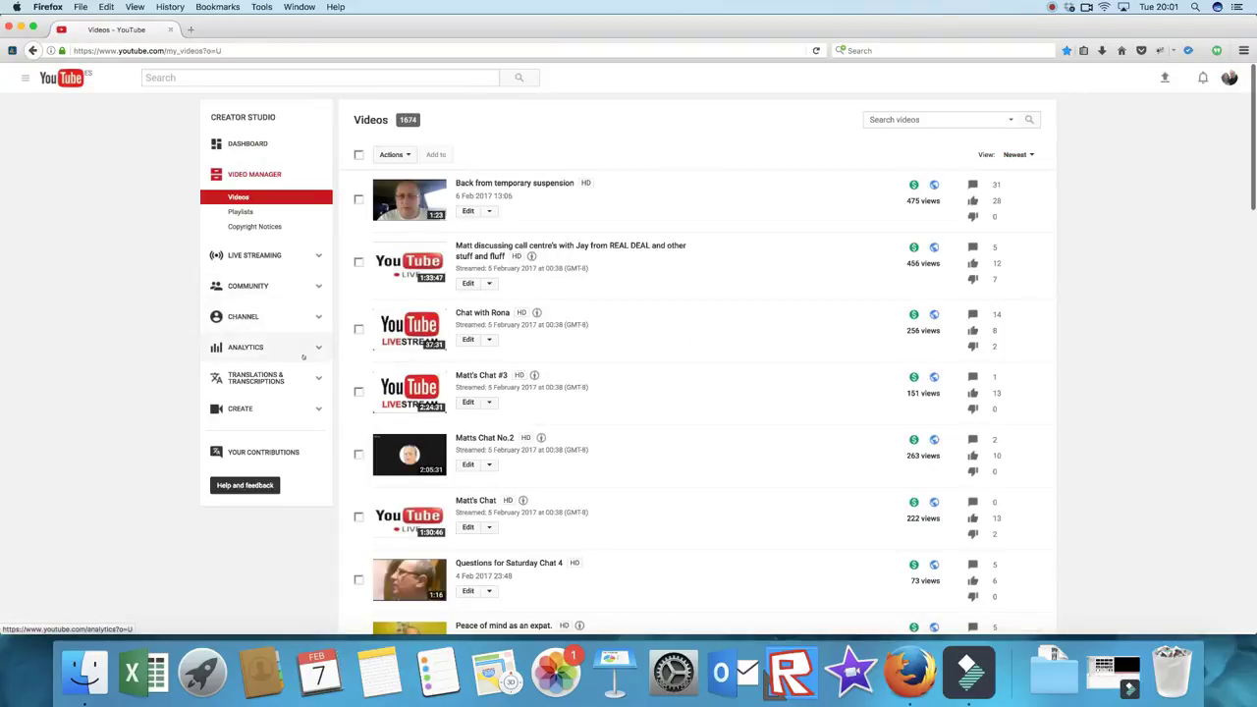
# Step: Go to the Live Streaming Events page, dismissing Firefox's save-login prompts
pyautogui.click(311, 259)
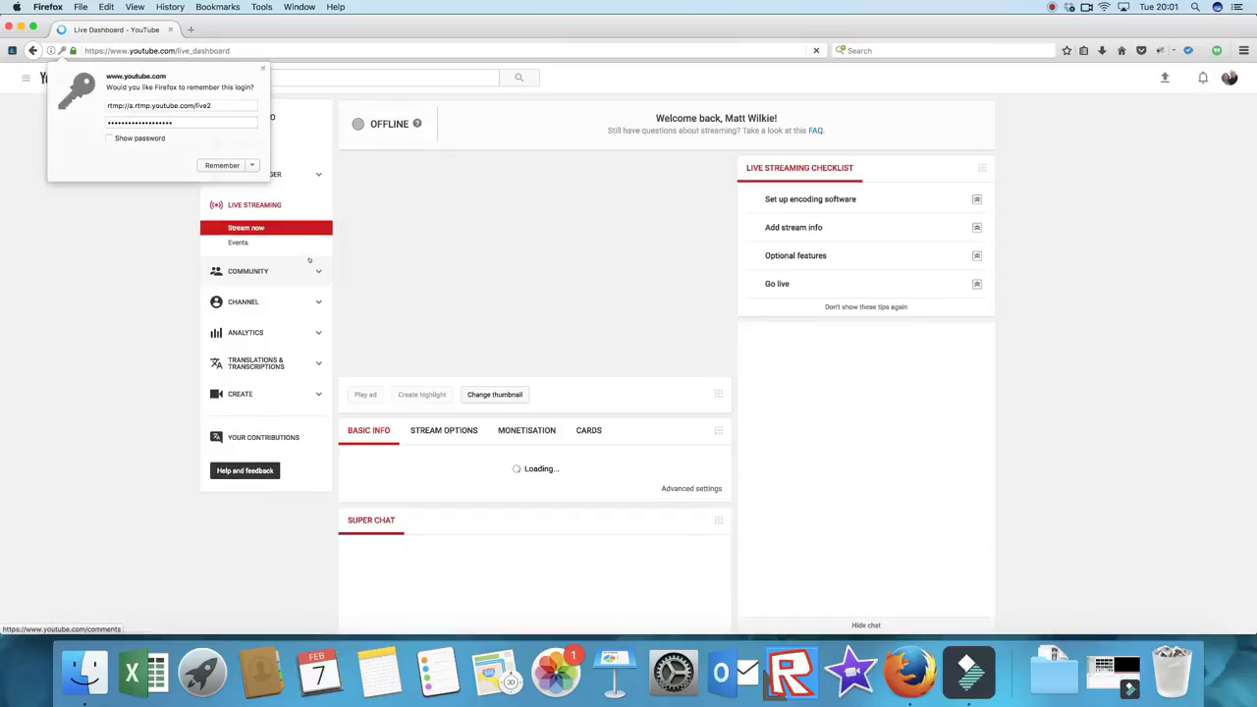
pyautogui.click(263, 69)
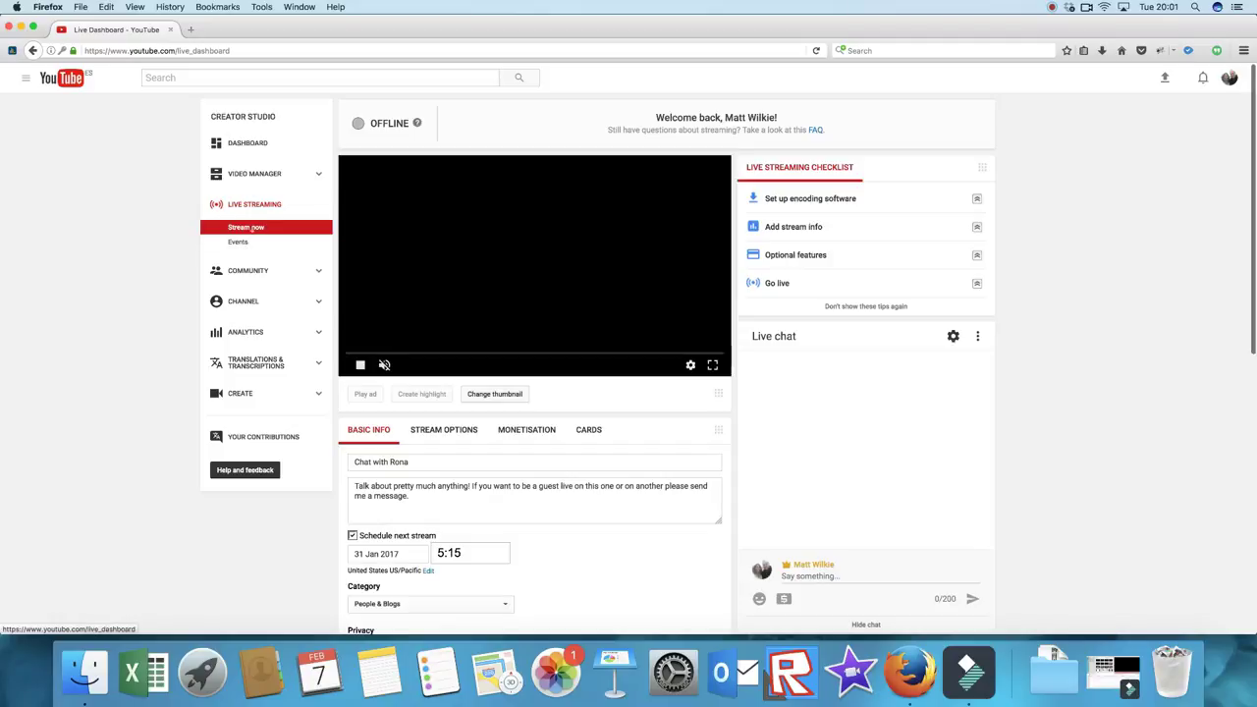
pyautogui.click(238, 242)
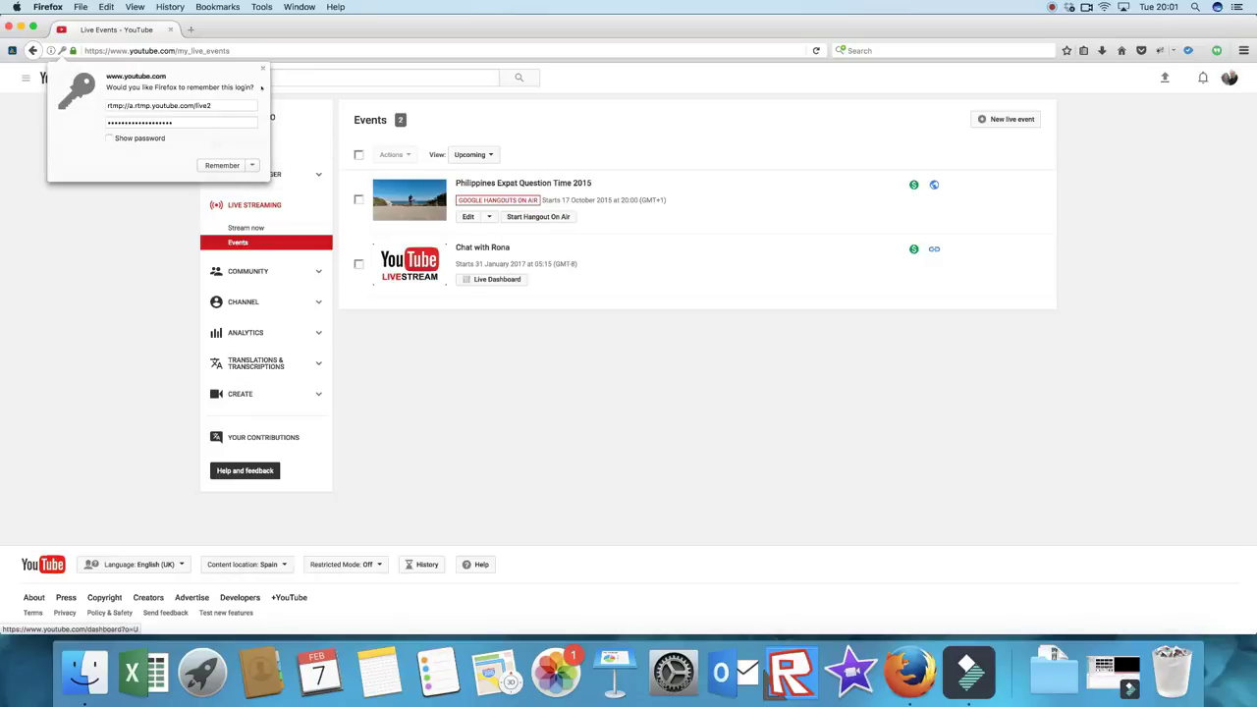
pyautogui.click(262, 68)
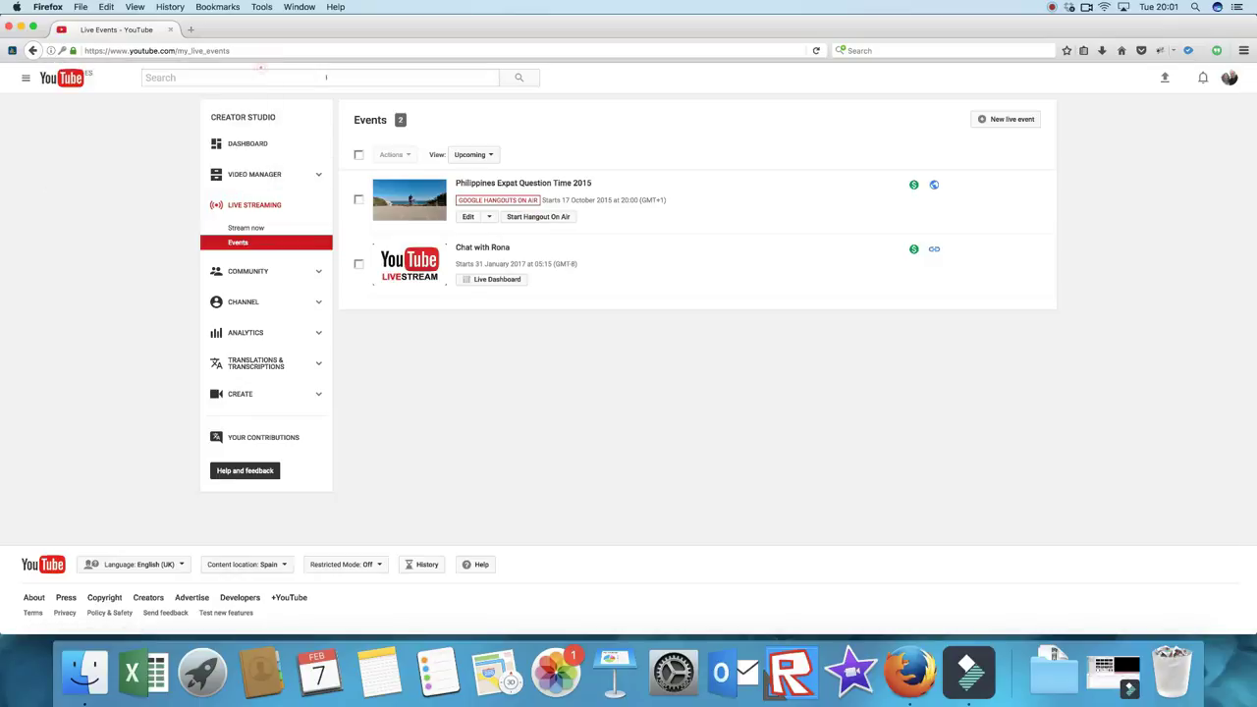
# Step: Create a new live event titled 'TEST EVENT 123', starting Today at Now, with an end time
pyautogui.click(1010, 119)
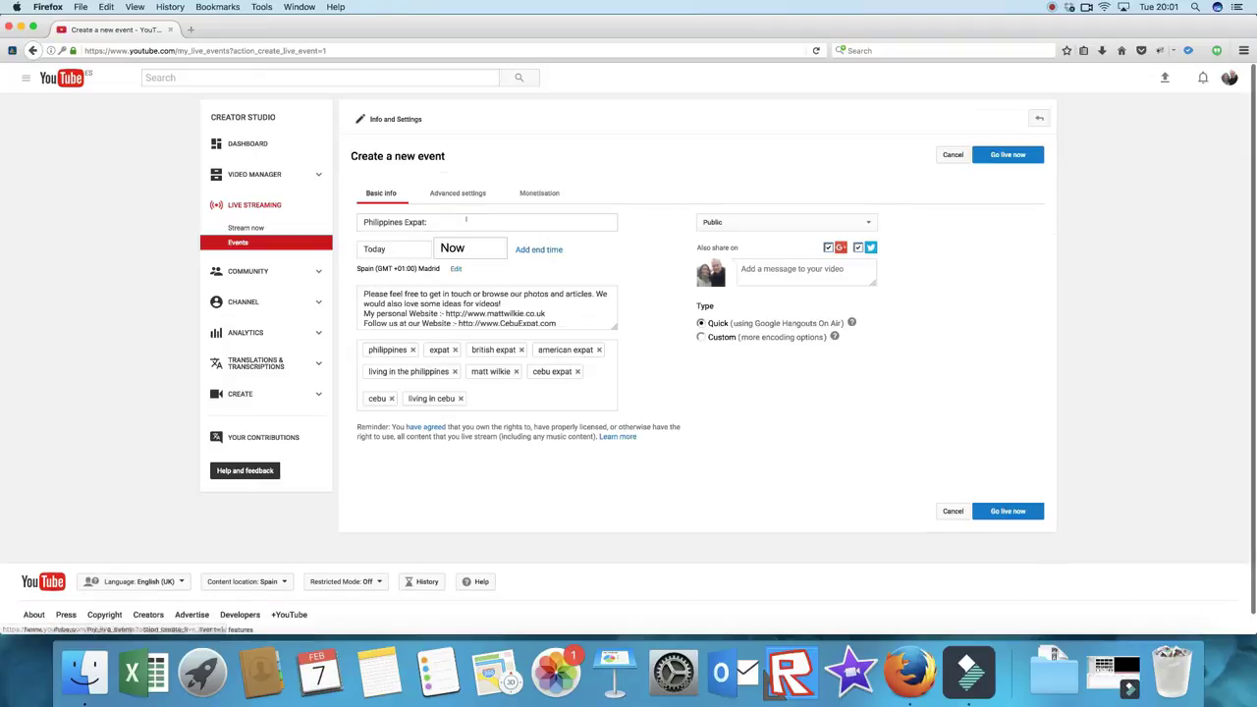
pyautogui.write('T')
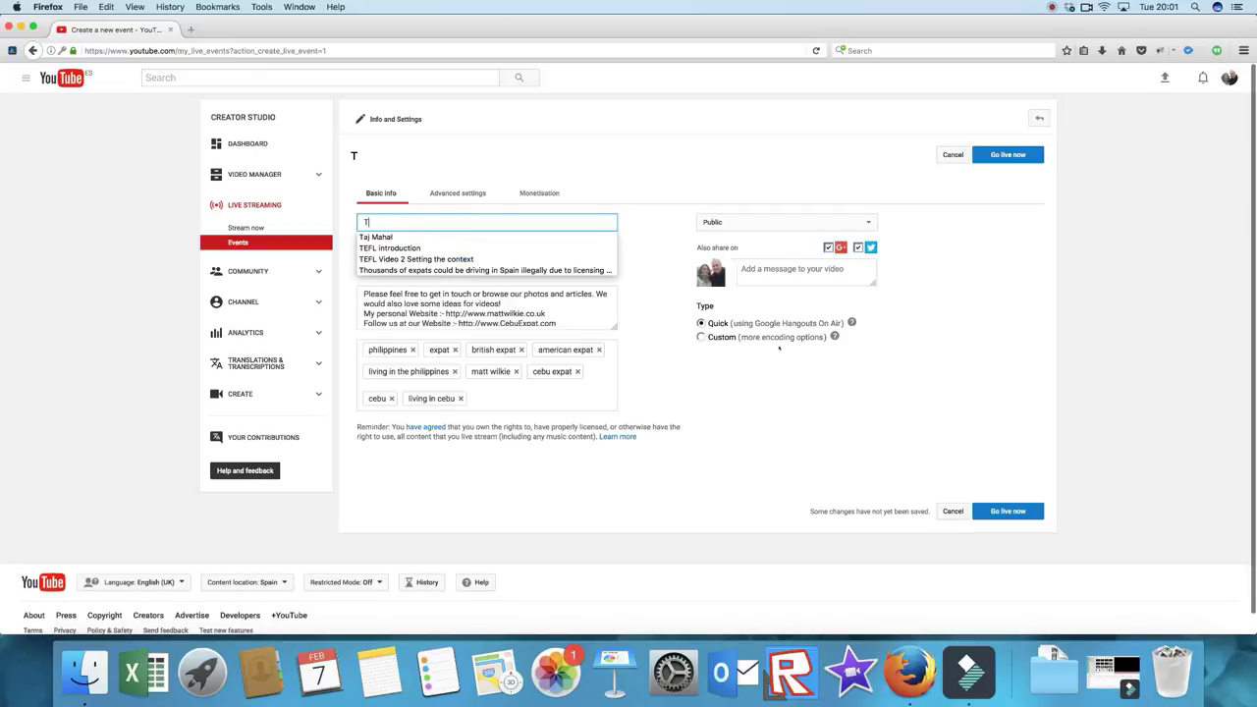
pyautogui.write('ET')
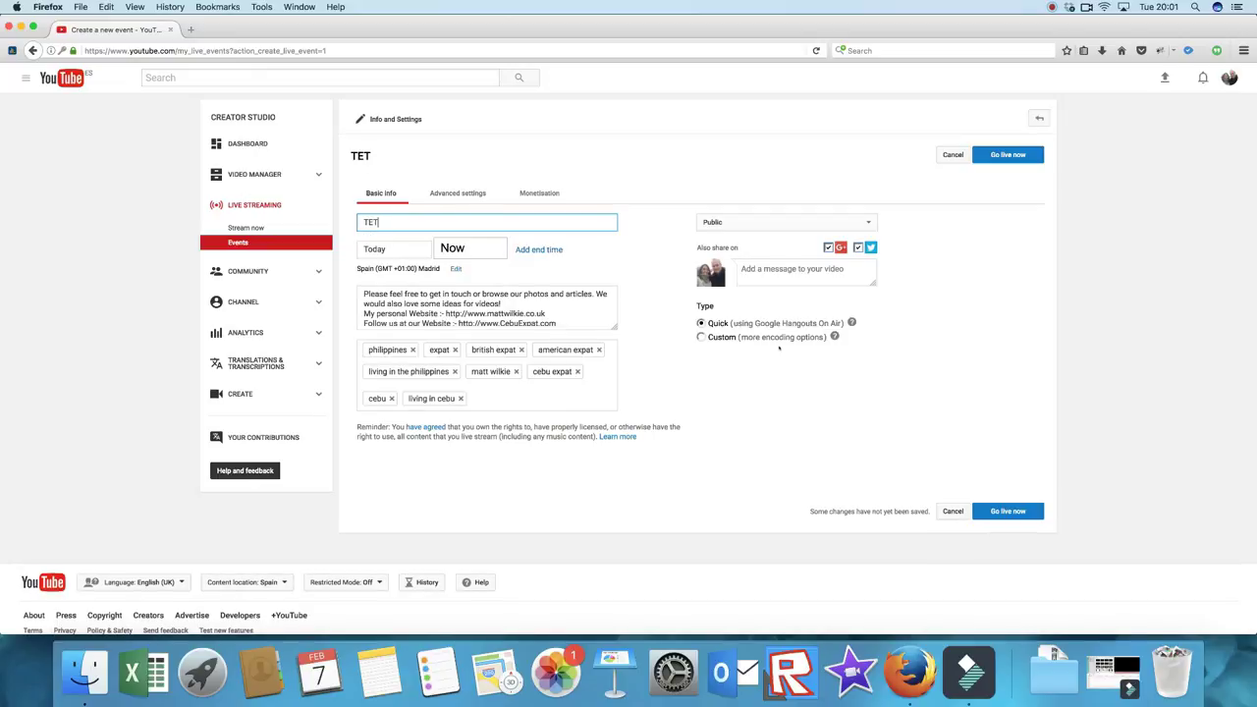
pyautogui.write('T EVENT 123')
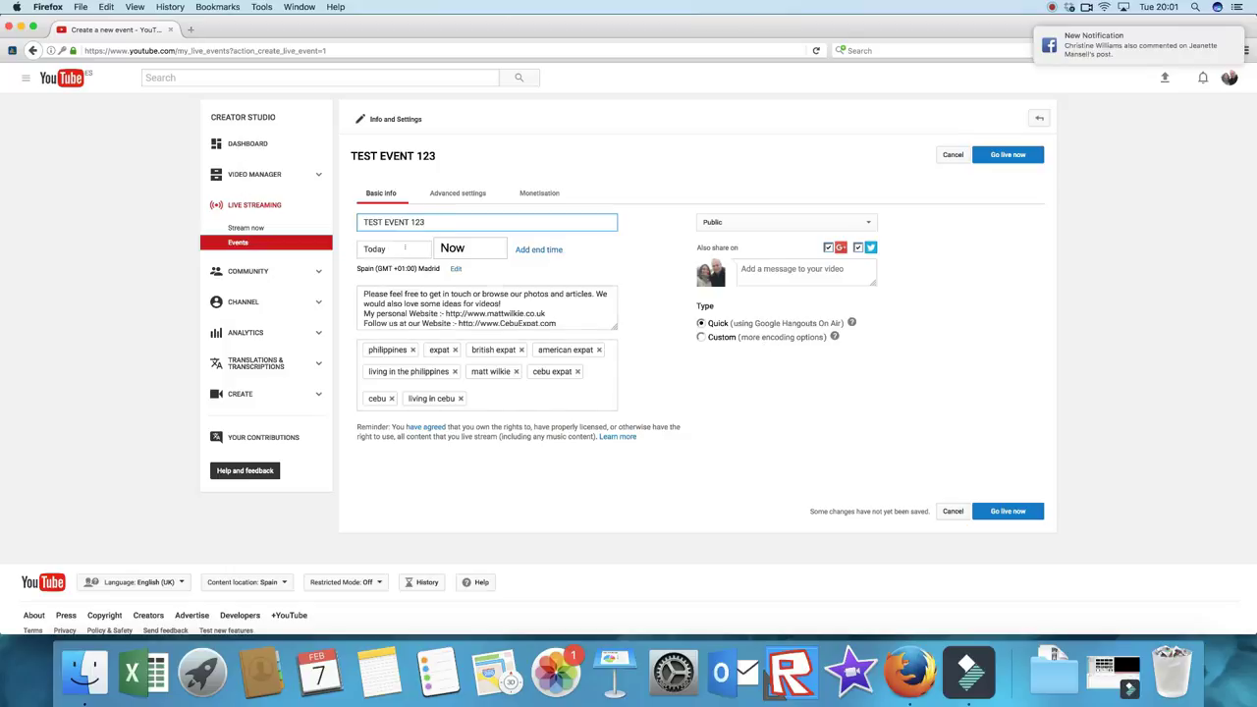
pyautogui.click(405, 248)
pyautogui.click(469, 249)
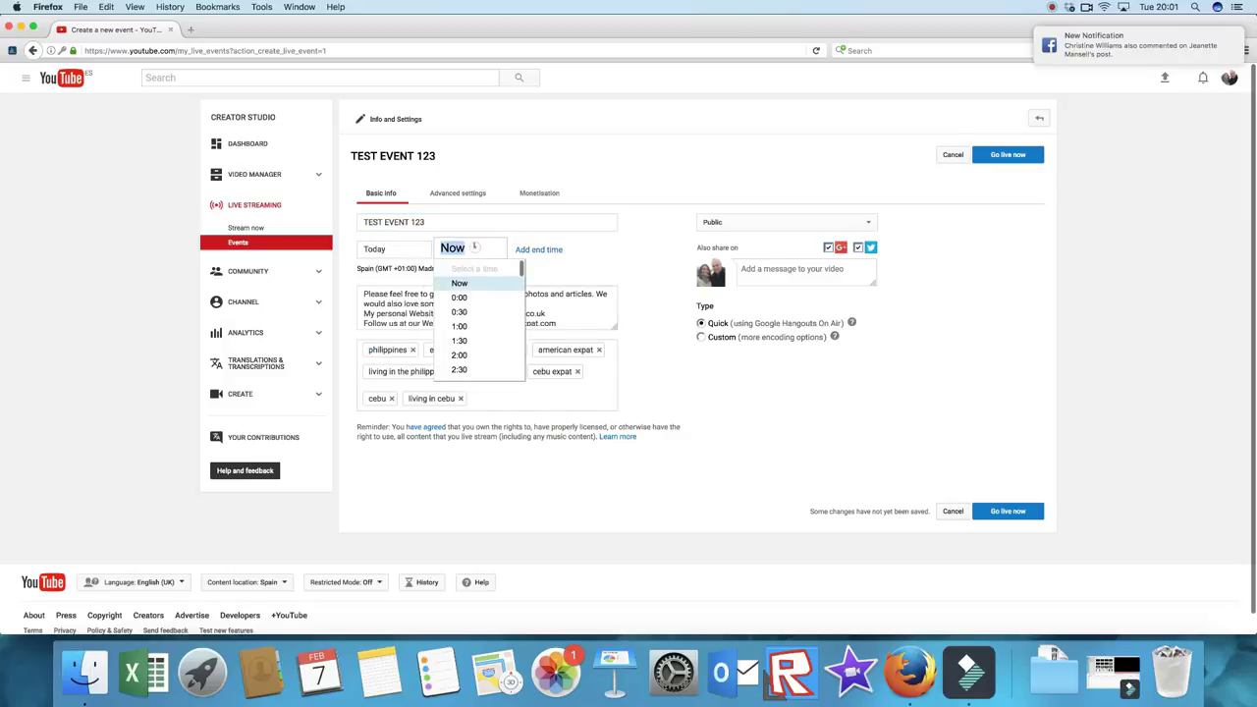
pyautogui.click(462, 281)
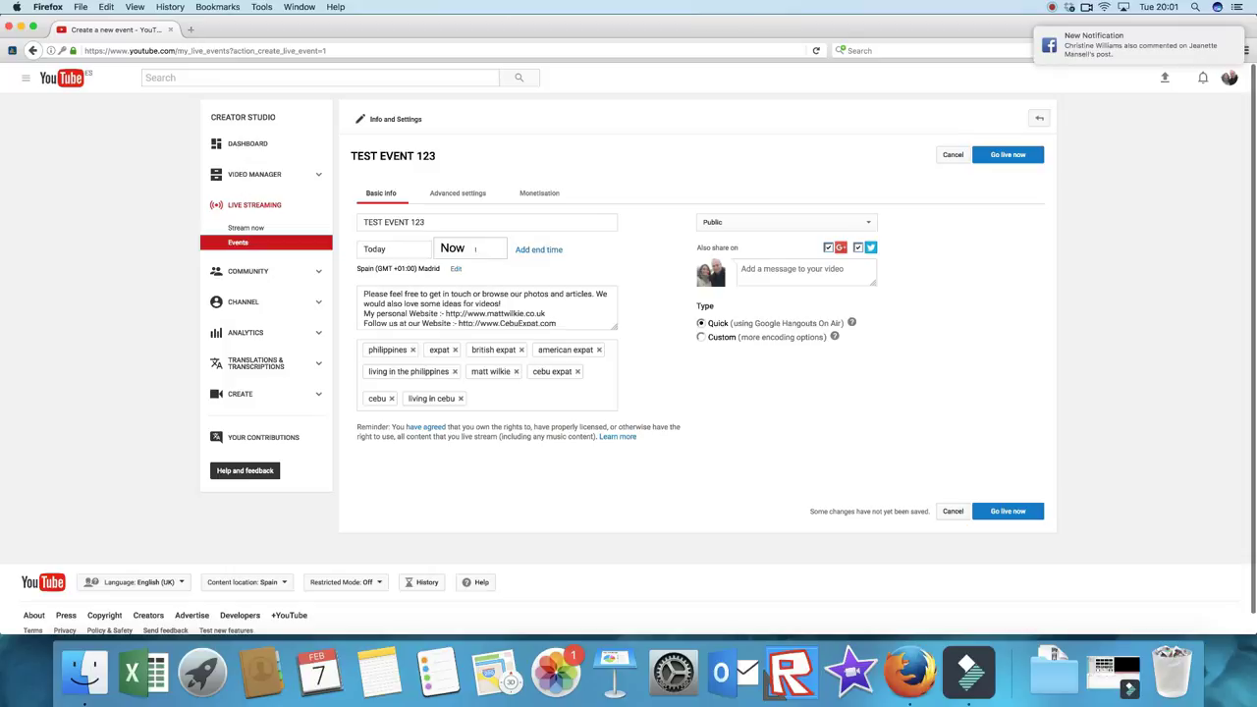
pyautogui.click(539, 250)
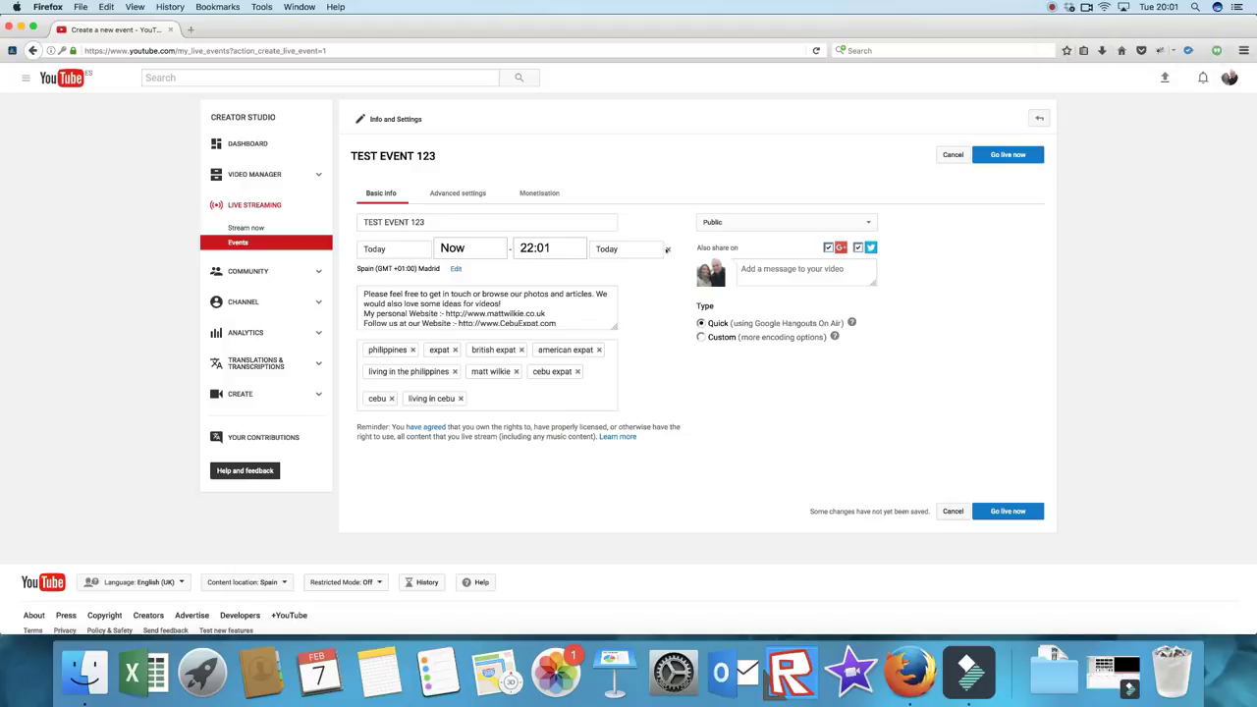
# Step: Select the event description, highlighting its note about Google Hangouts On Air
pyautogui.click(571, 304)
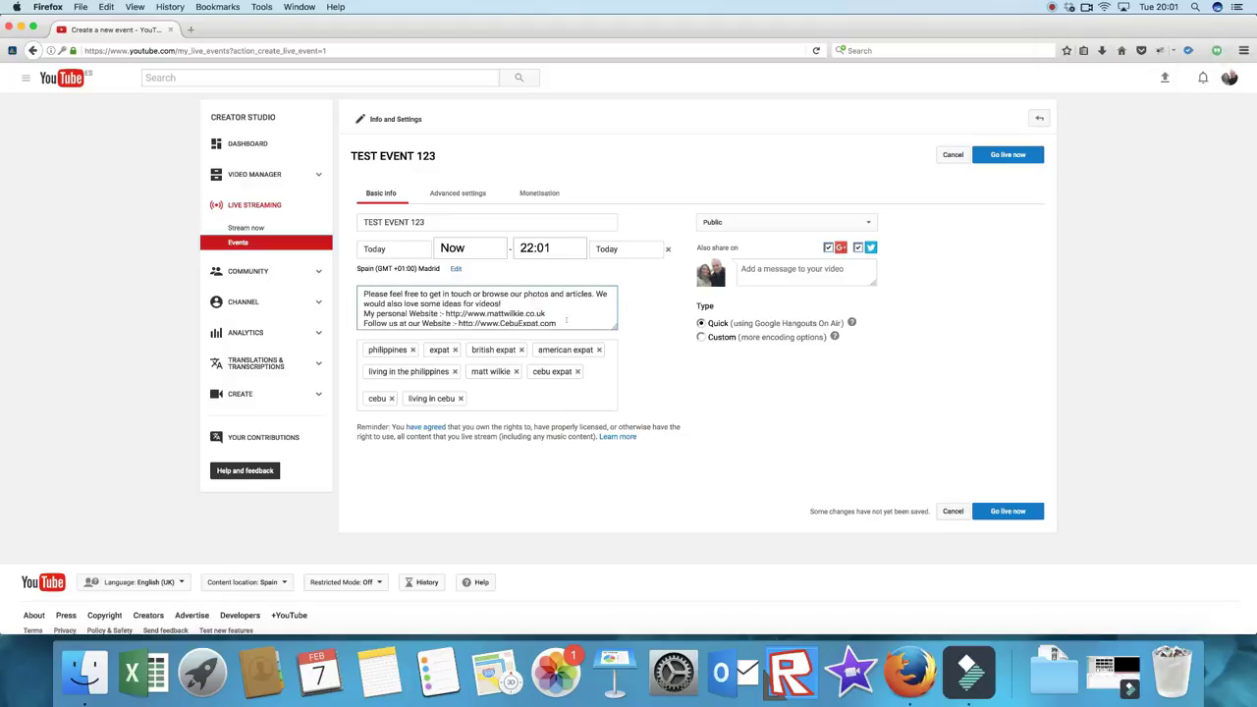
pyautogui.moveTo(566, 320); pyautogui.dragTo(344, 288)
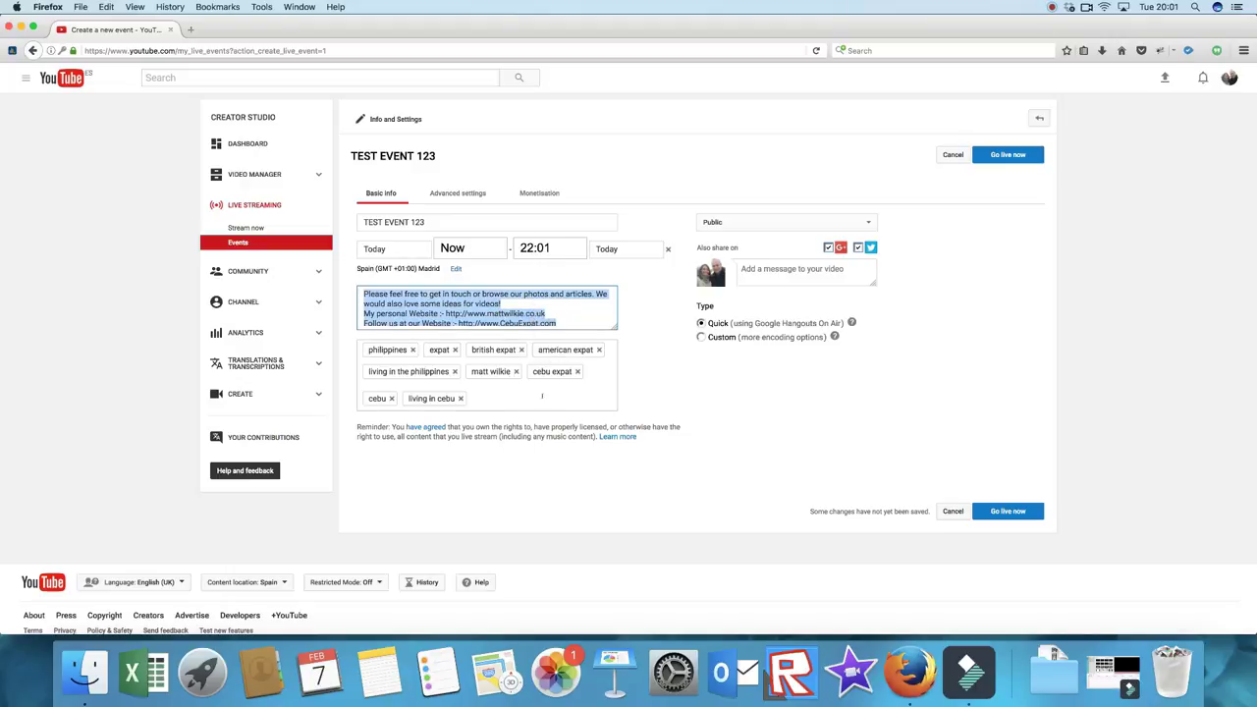
pyautogui.moveTo(728, 324); pyautogui.dragTo(830, 324)
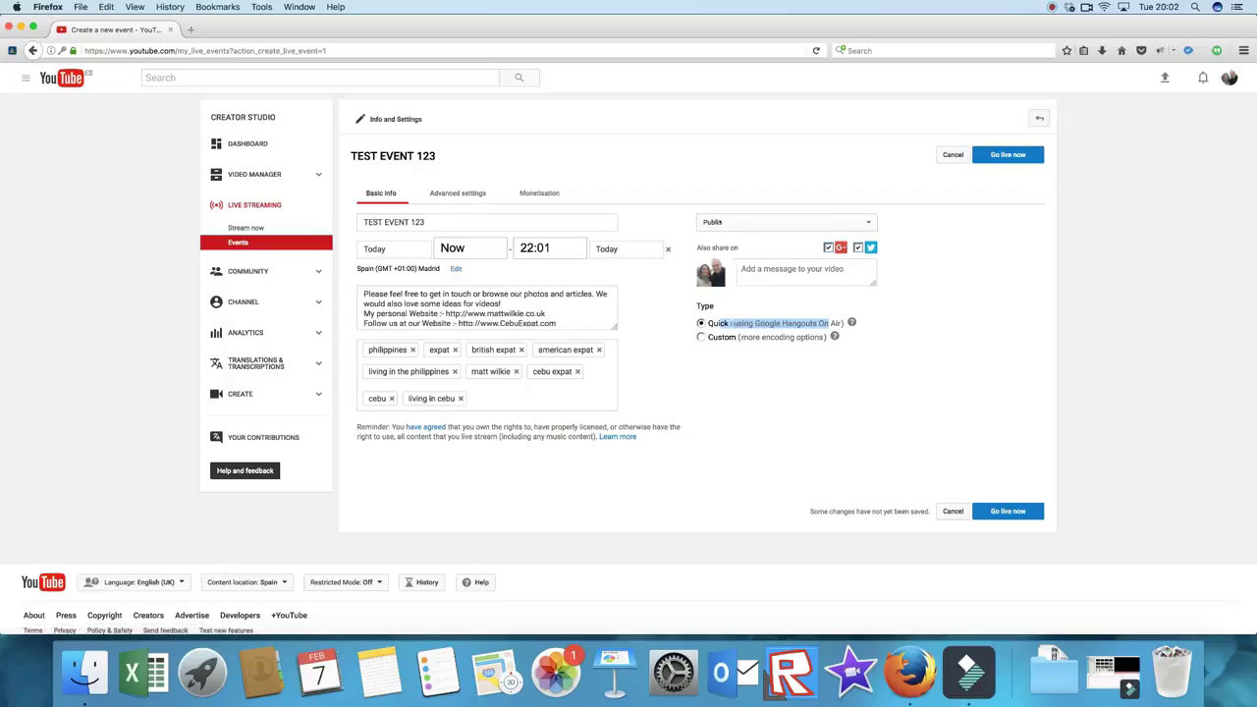
# Step: Switch the event's privacy dropdown from Public to Unlisted and keep it Unlisted
pyautogui.click(722, 223)
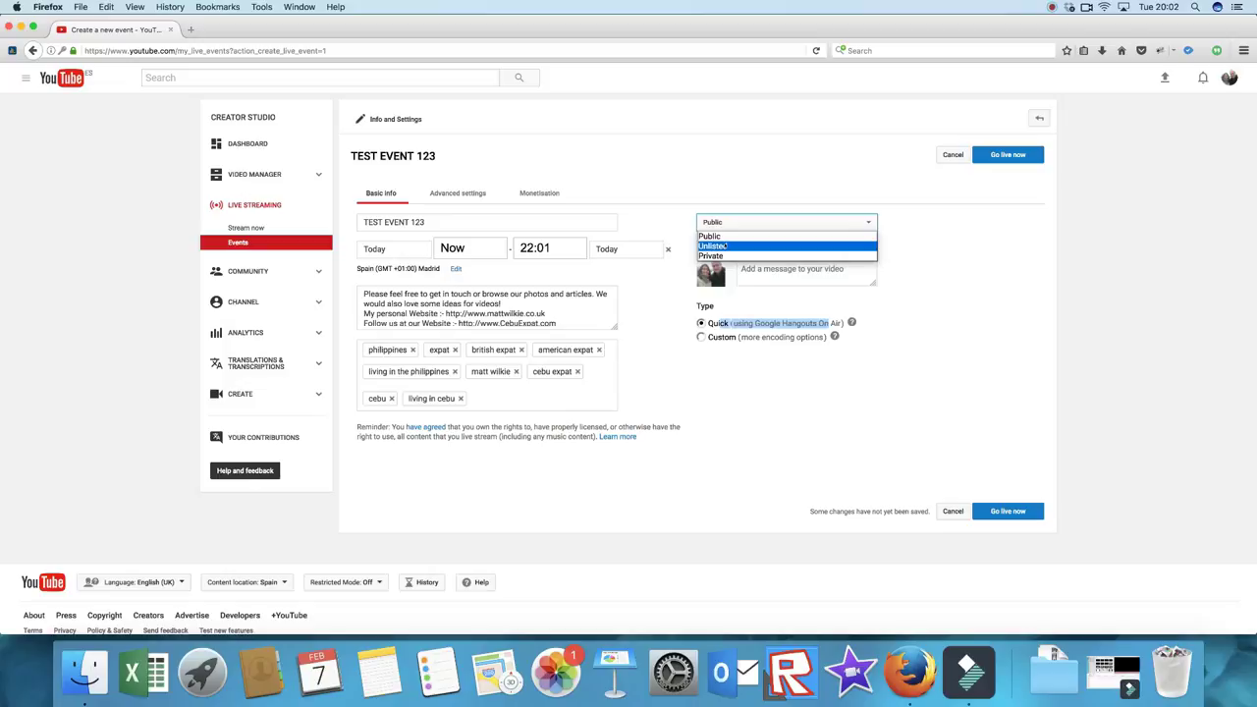
pyautogui.click(725, 245)
pyautogui.click(918, 327)
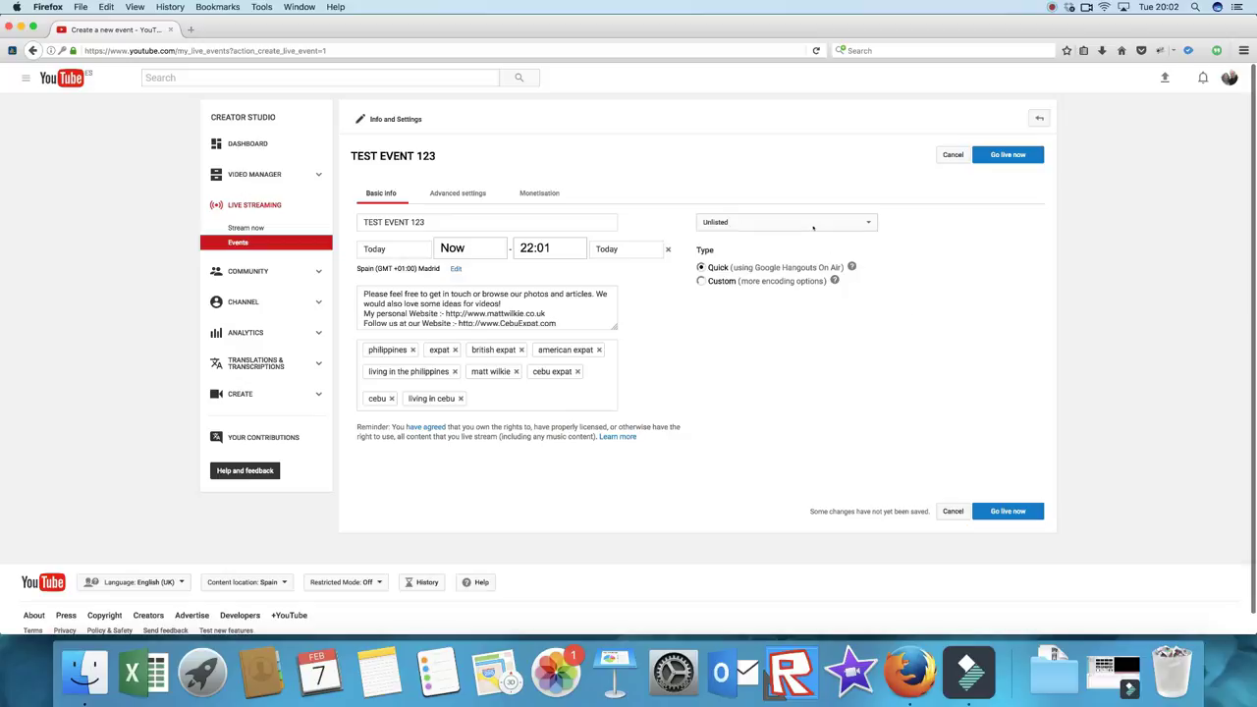
pyautogui.click(759, 227)
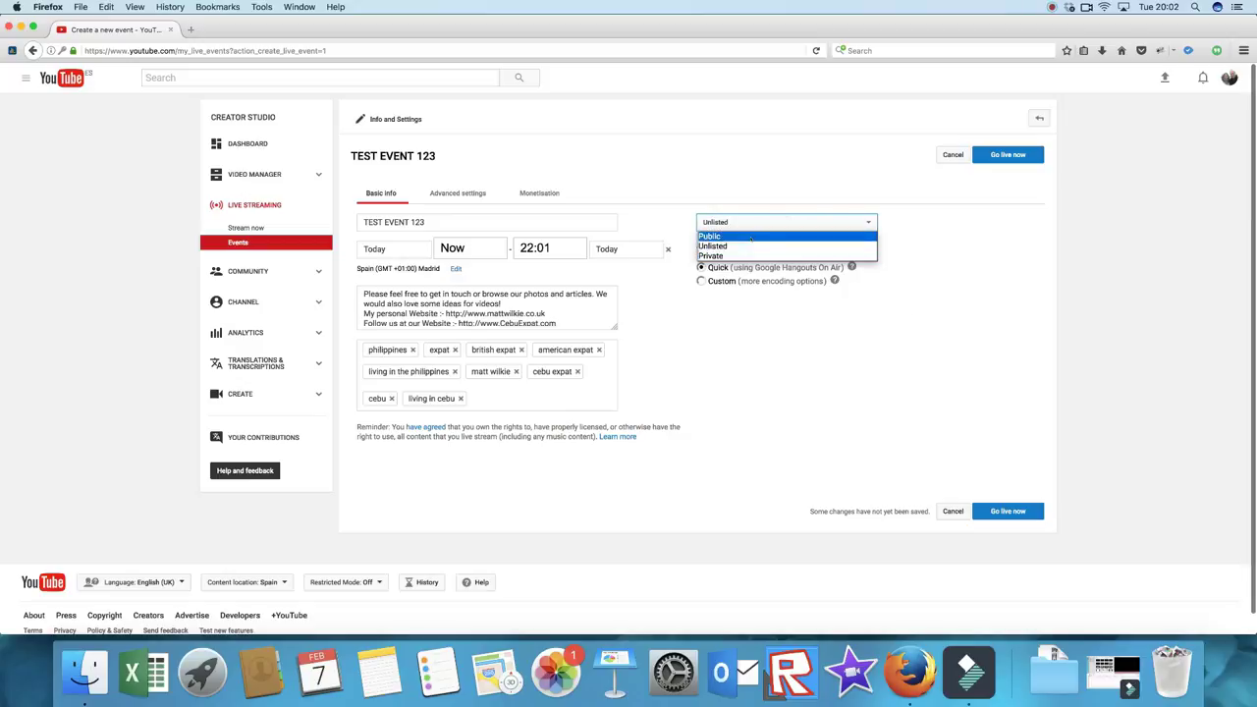
pyautogui.click(840, 247)
pyautogui.click(1004, 299)
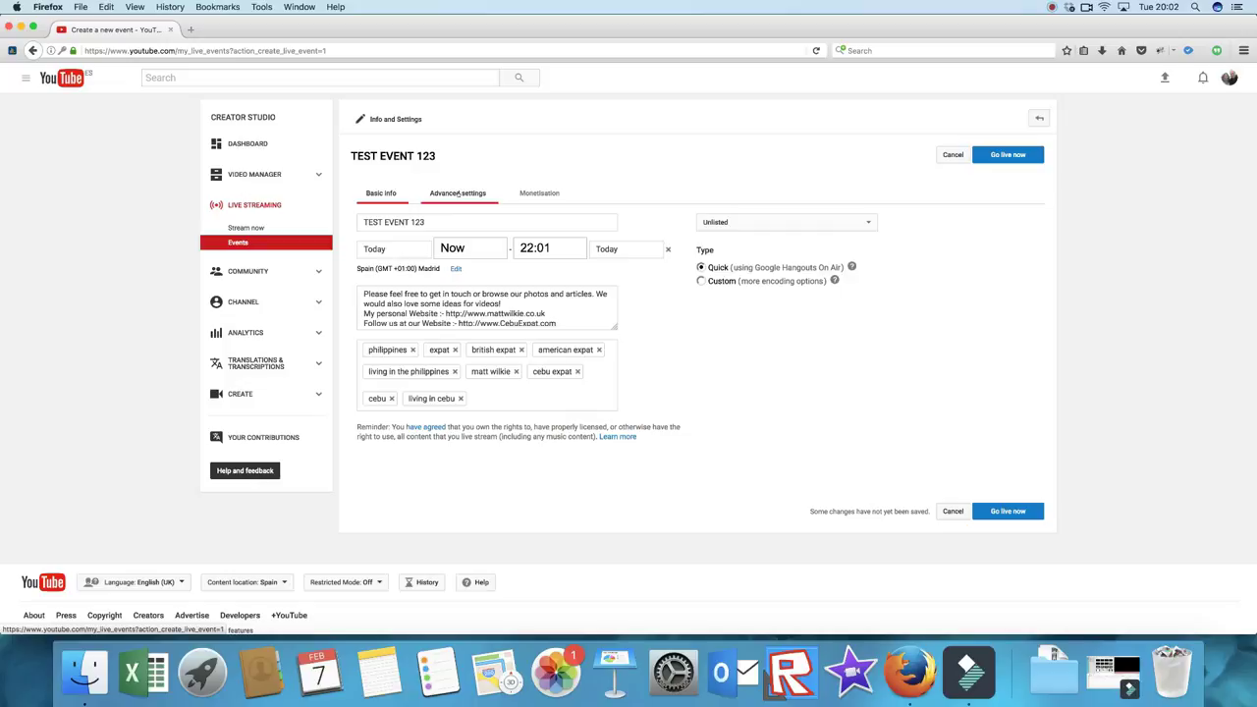
# Step: In Advanced settings, review the syndication and caption certification options, leaving them unchanged
pyautogui.click(457, 194)
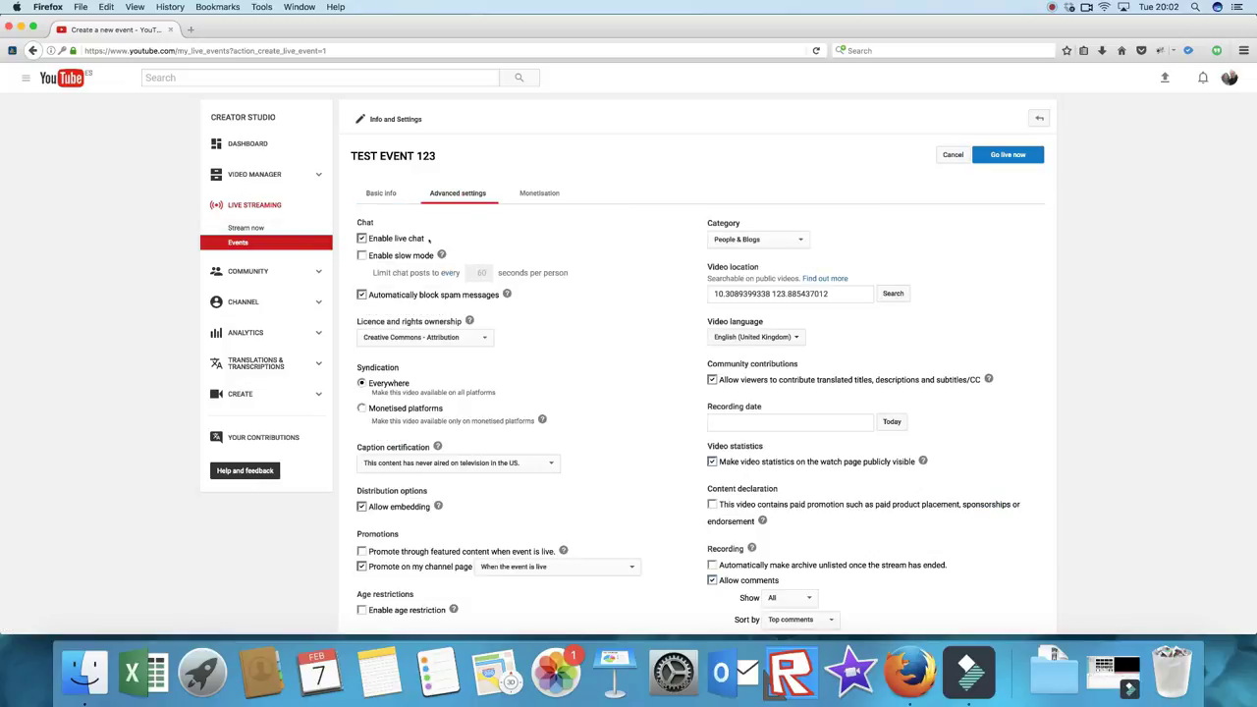
pyautogui.scroll(-2, 614, 282)
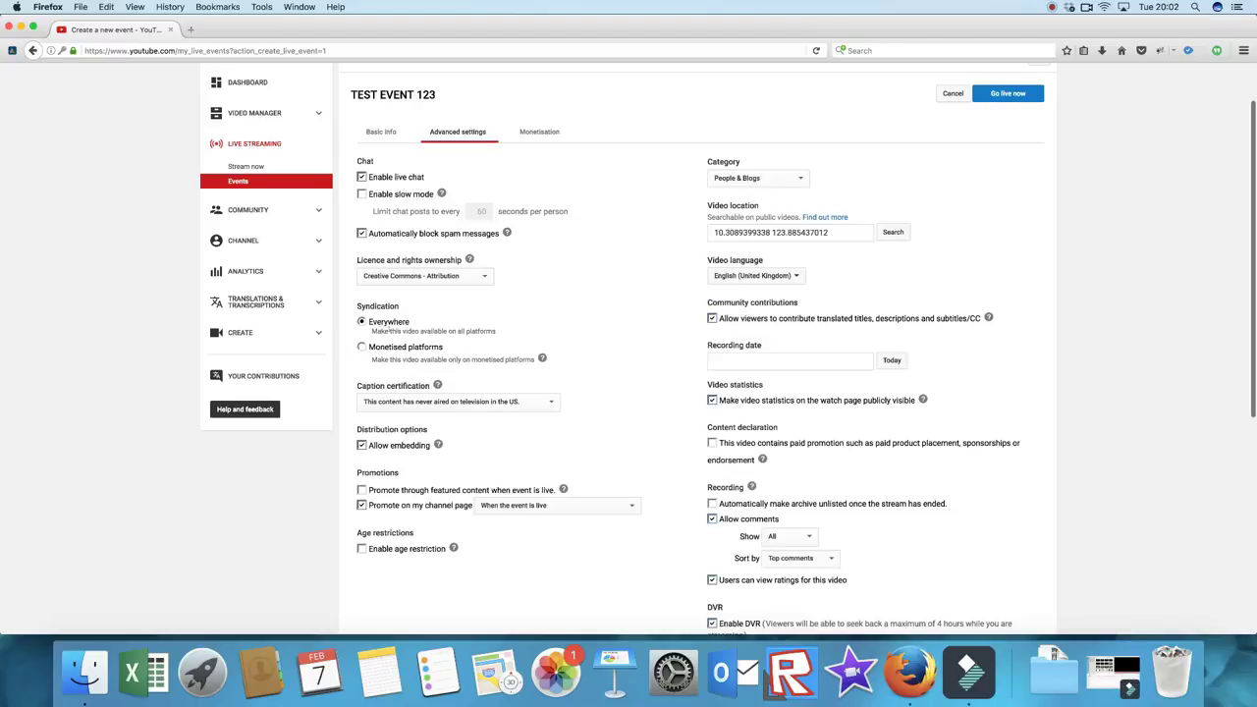
pyautogui.moveTo(382, 331); pyautogui.dragTo(496, 332)
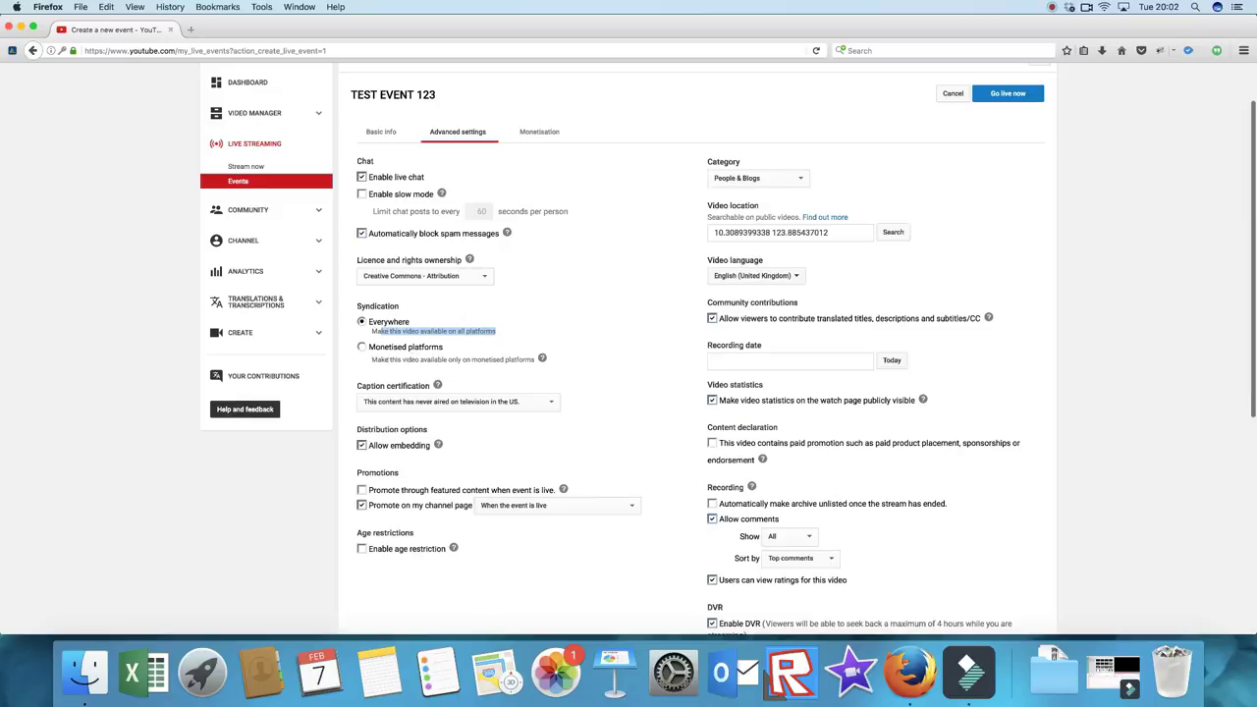
pyautogui.moveTo(374, 358); pyautogui.dragTo(535, 360)
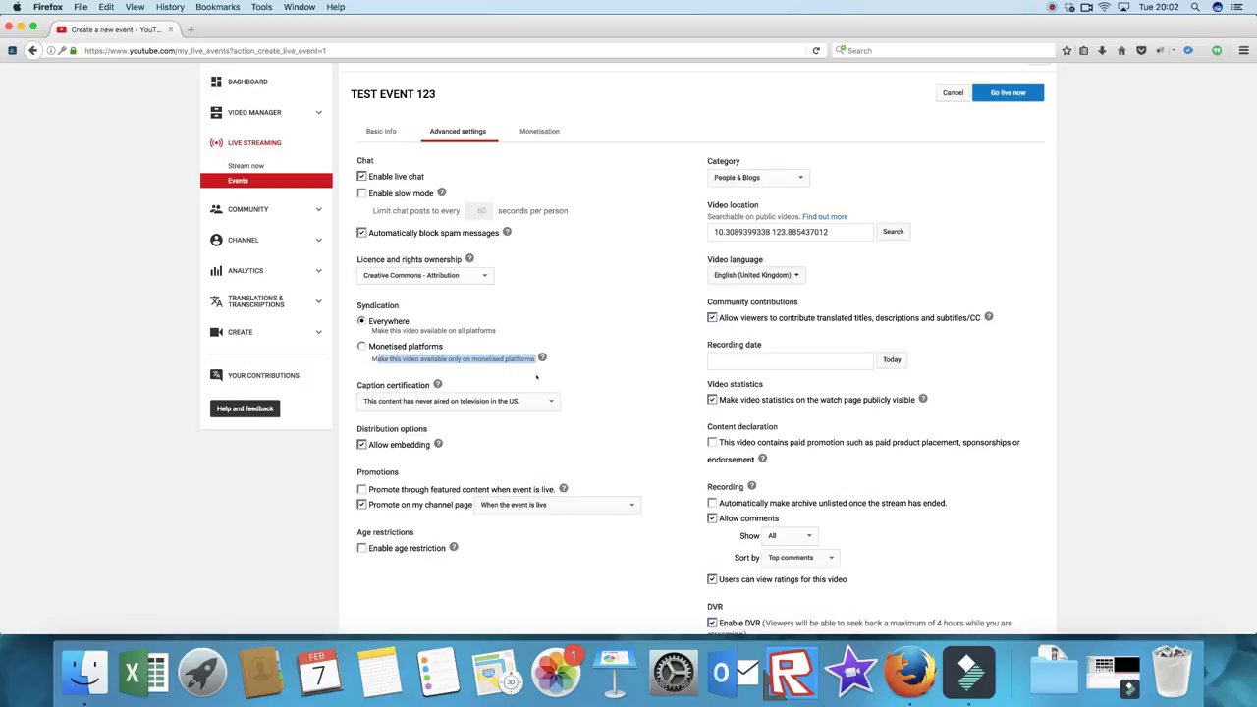
pyautogui.click(522, 402)
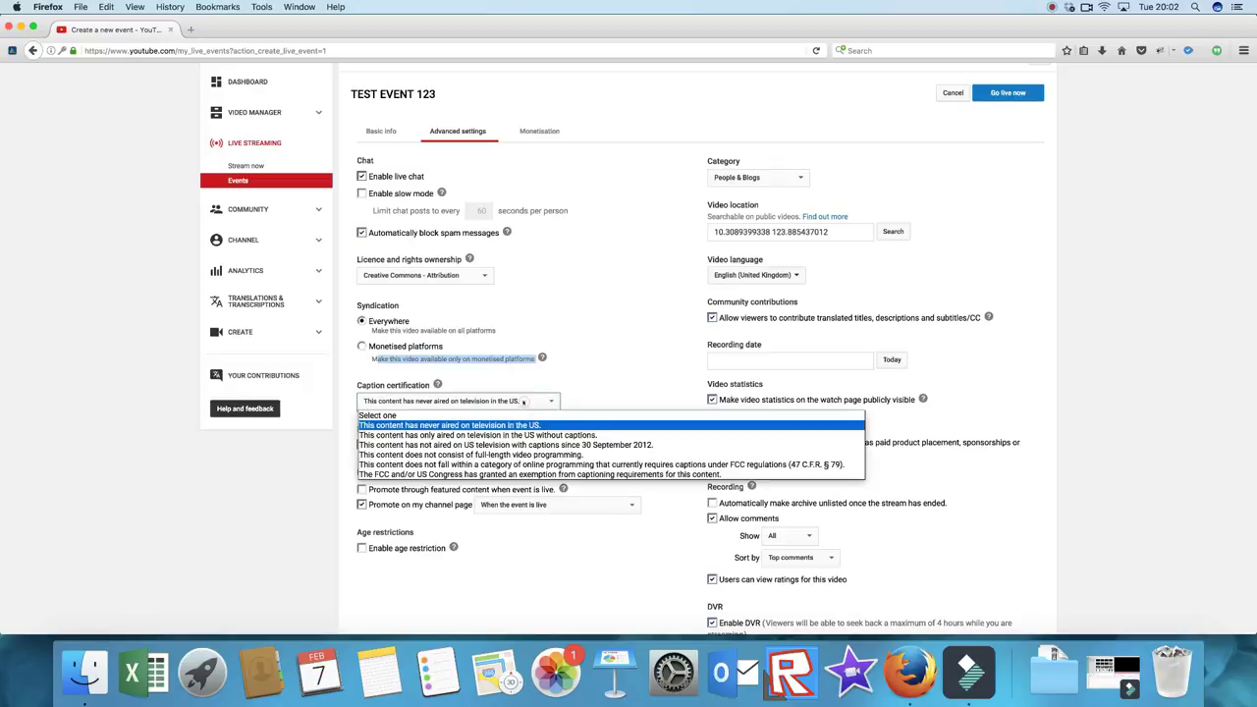
pyautogui.click(432, 422)
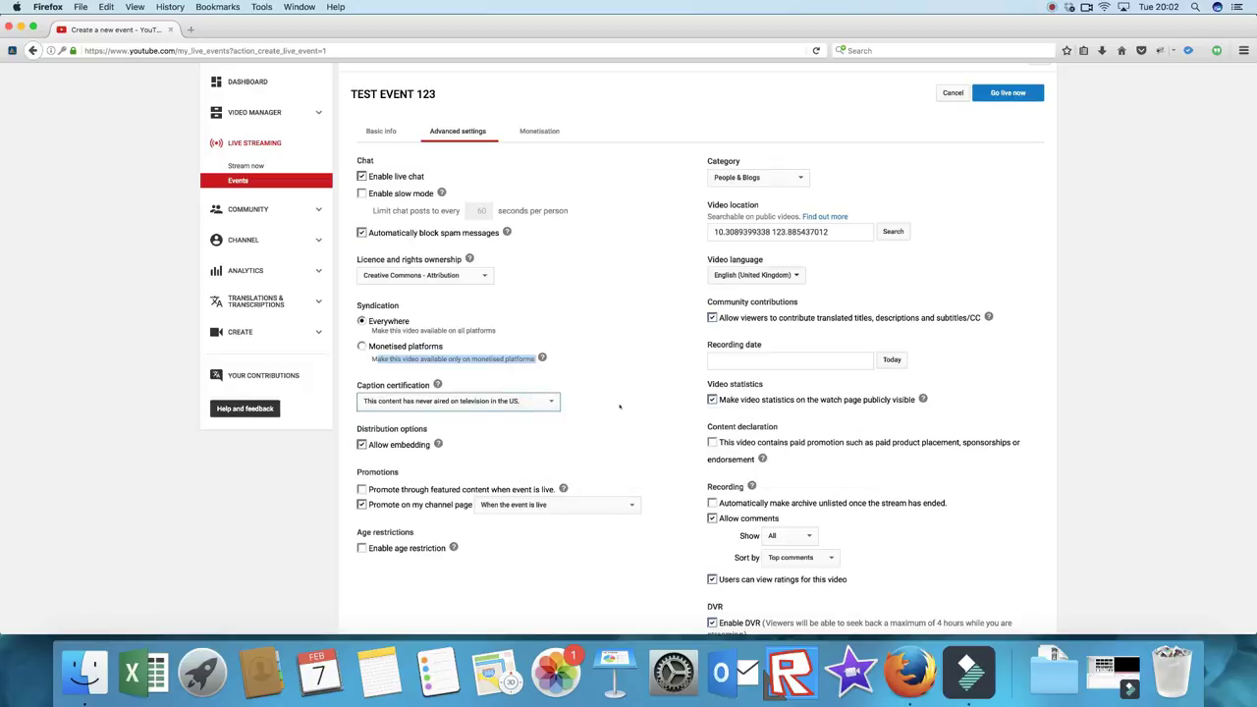
# Step: Keep category People & Blogs, check the location map, and set recording date to 7 February 2017
pyautogui.click(772, 179)
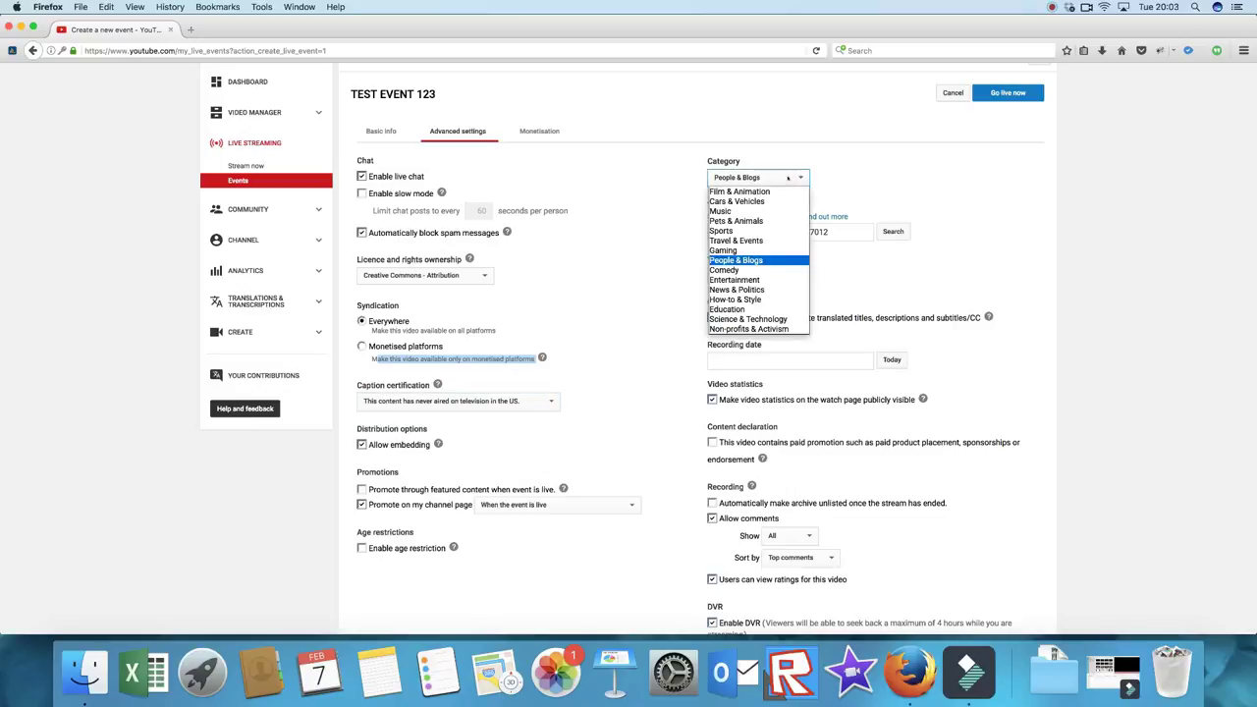
pyautogui.click(788, 177)
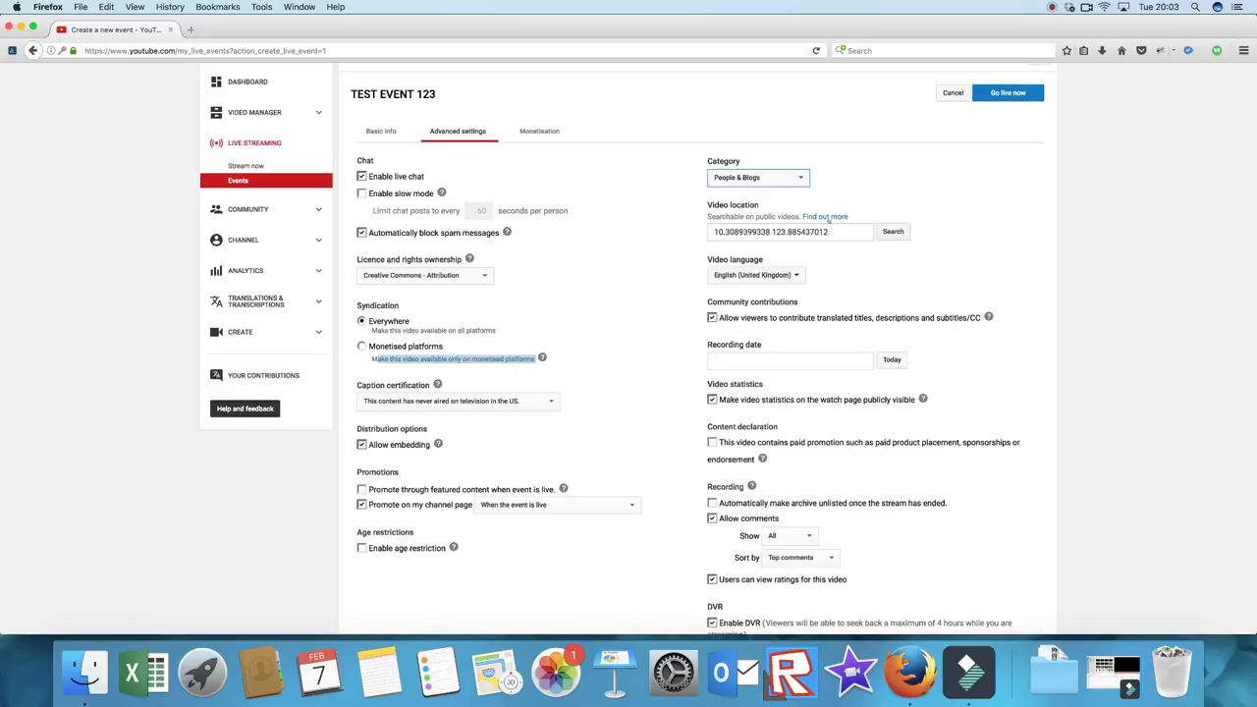
pyautogui.click(893, 231)
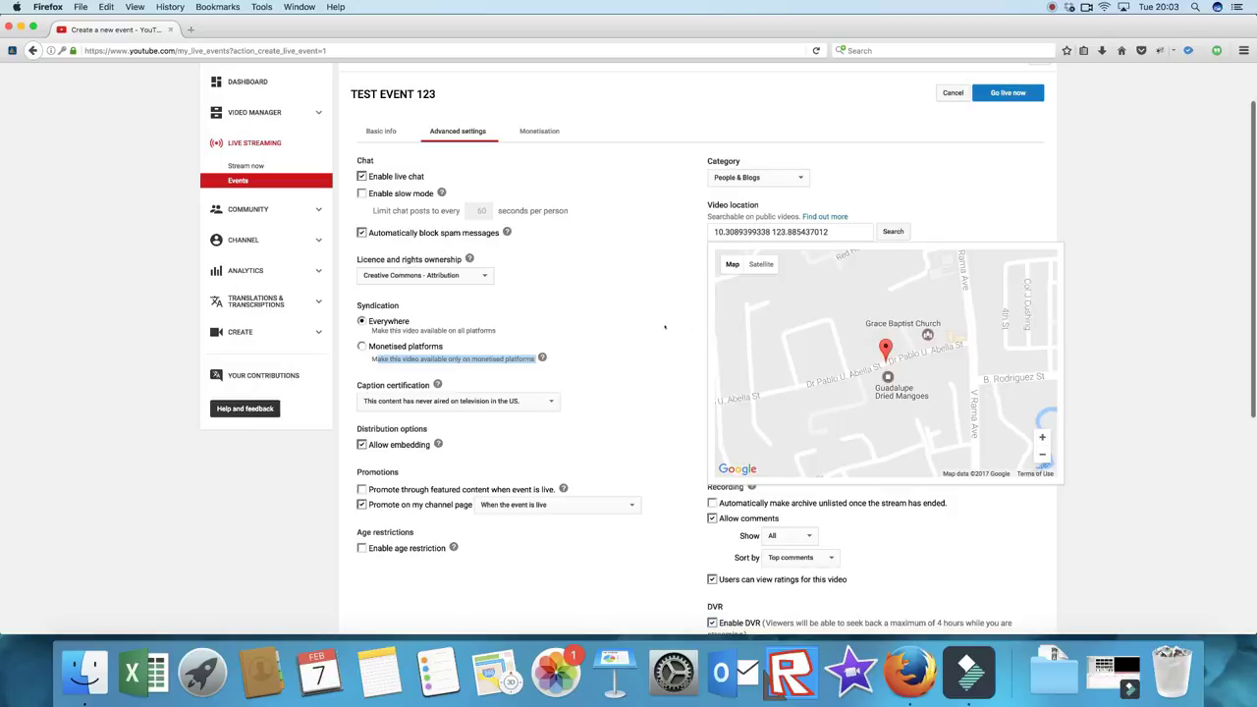
pyautogui.click(648, 293)
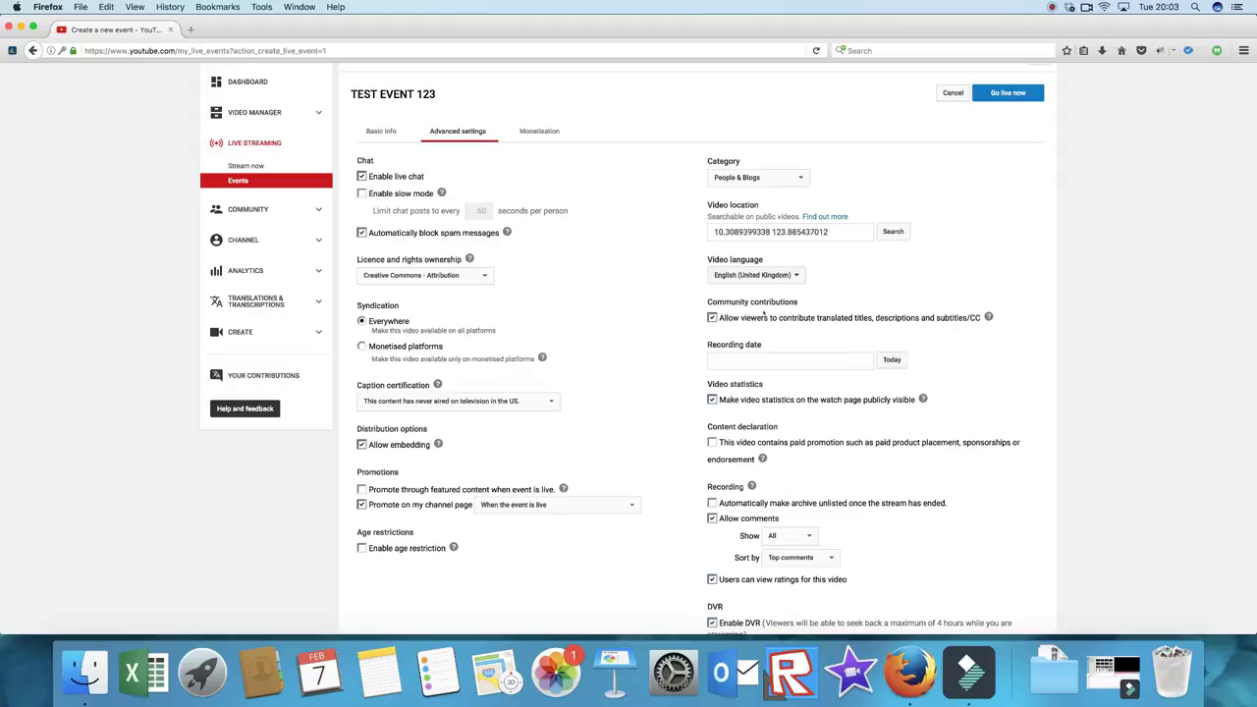
pyautogui.click(889, 360)
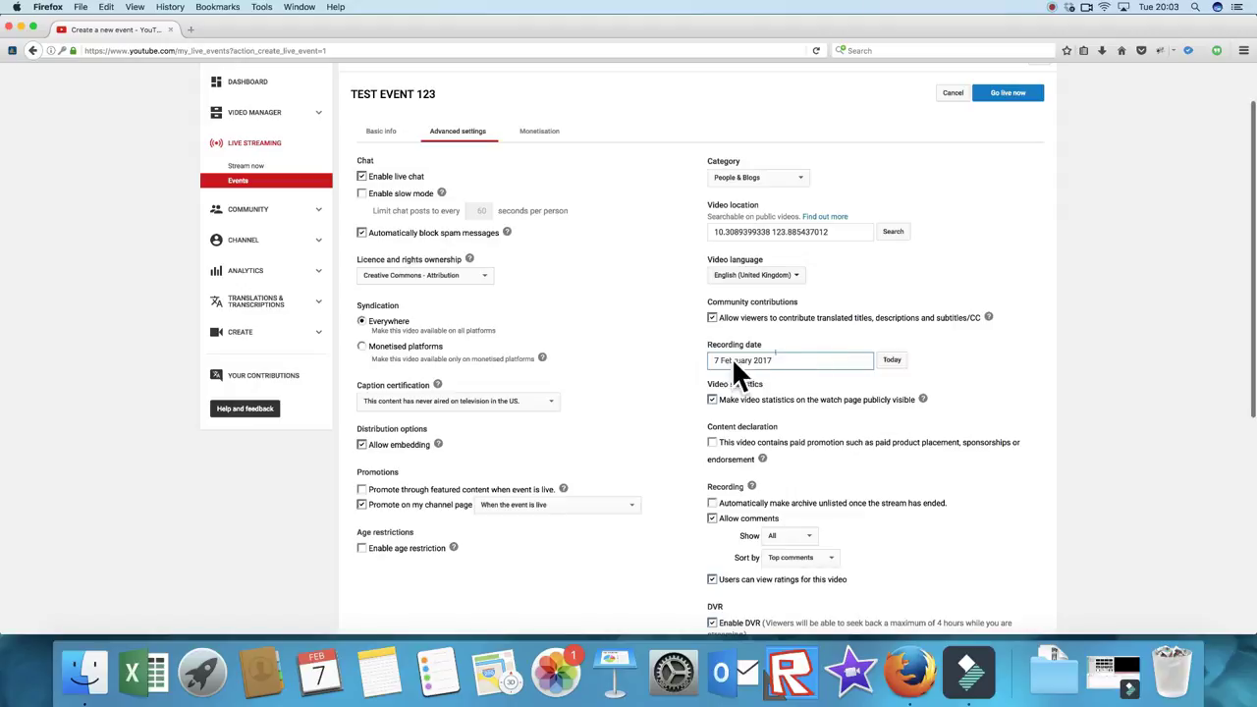
pyautogui.scroll(-3, 853, 344)
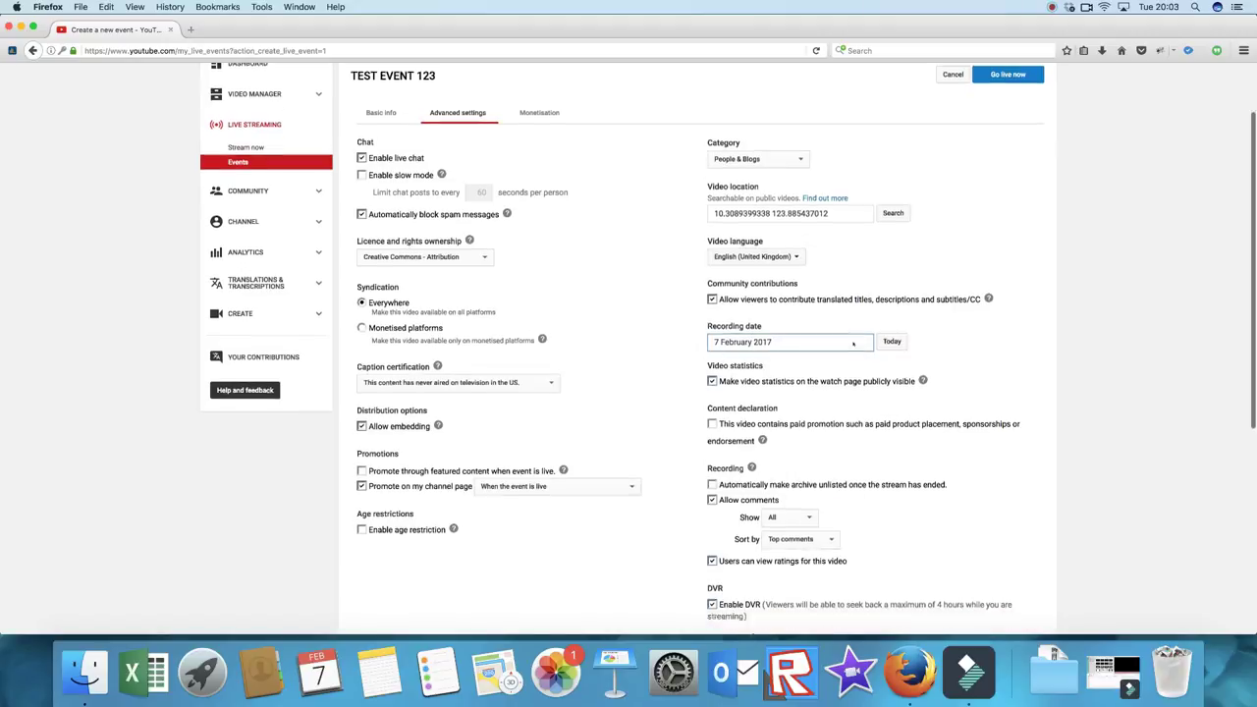
pyautogui.scroll(-3, 853, 344)
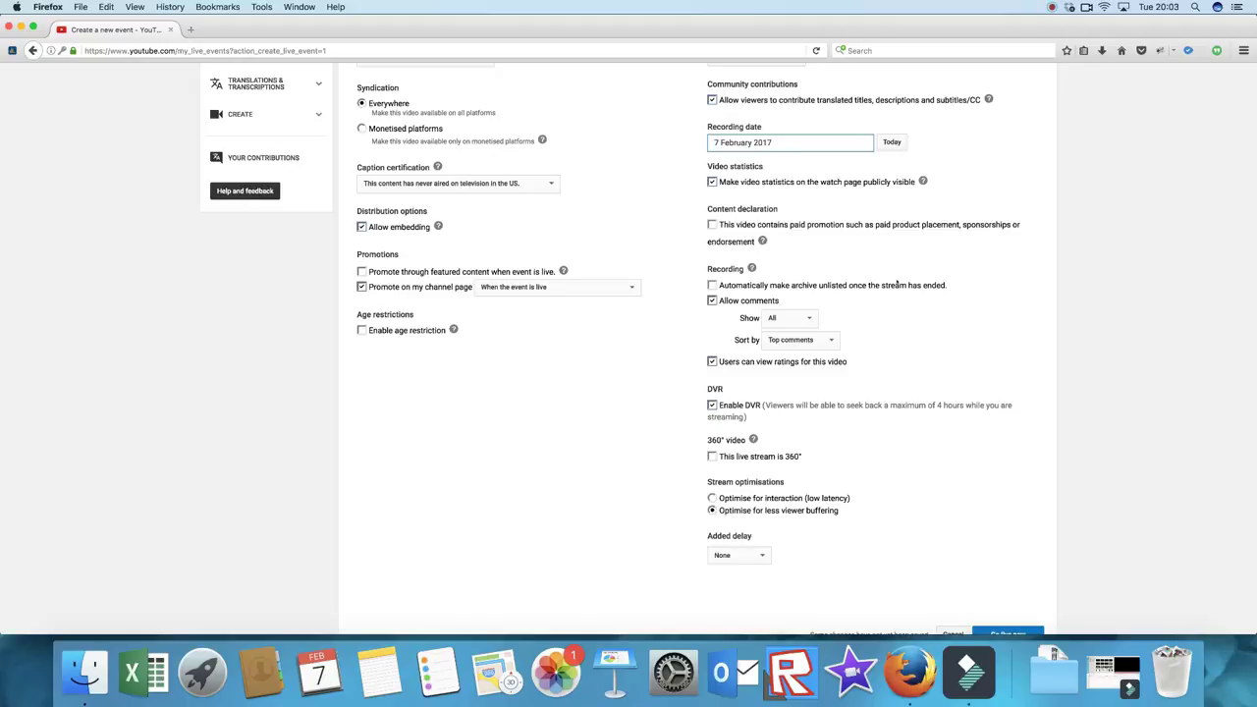
pyautogui.scroll(-5, 897, 283)
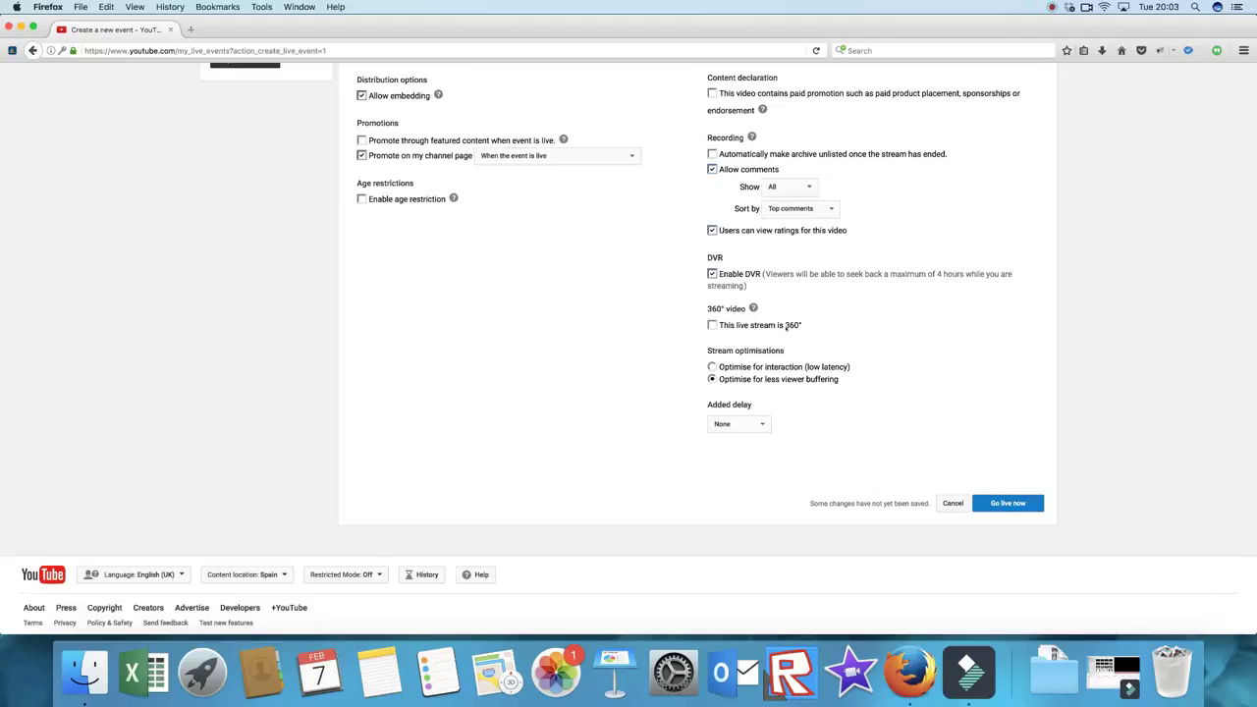
pyautogui.click(752, 307)
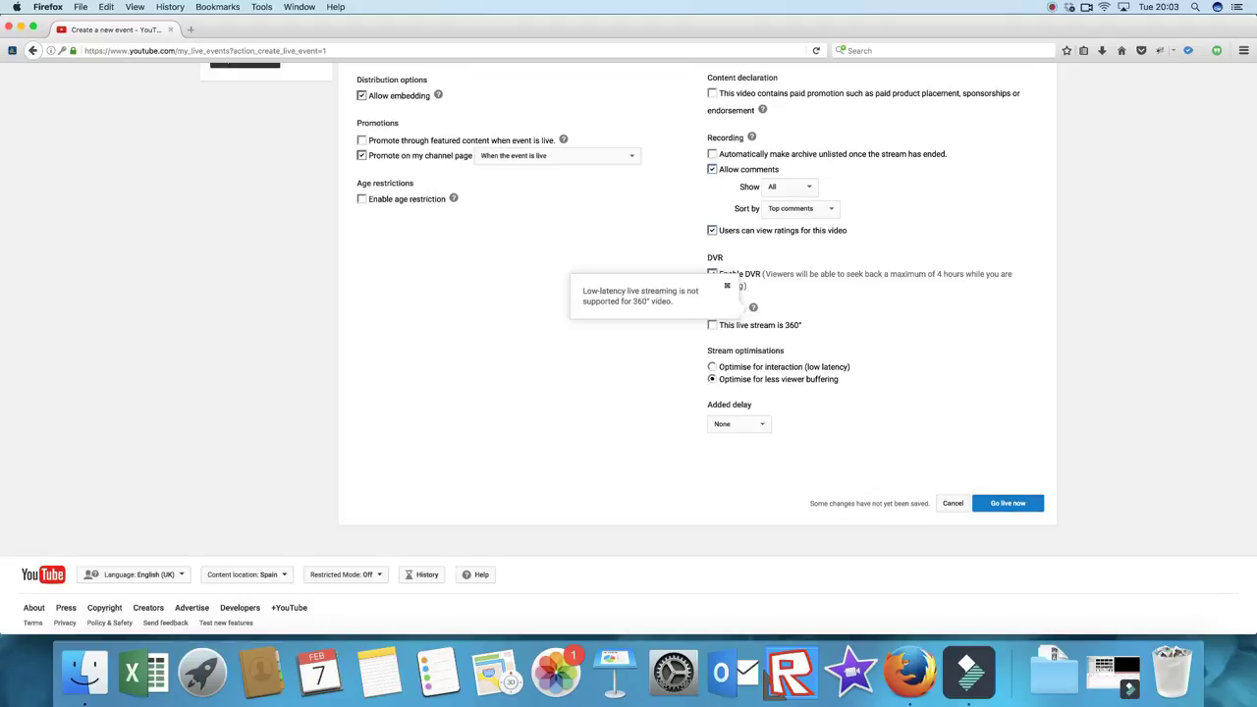
pyautogui.moveTo(686, 302); pyautogui.dragTo(582, 291)
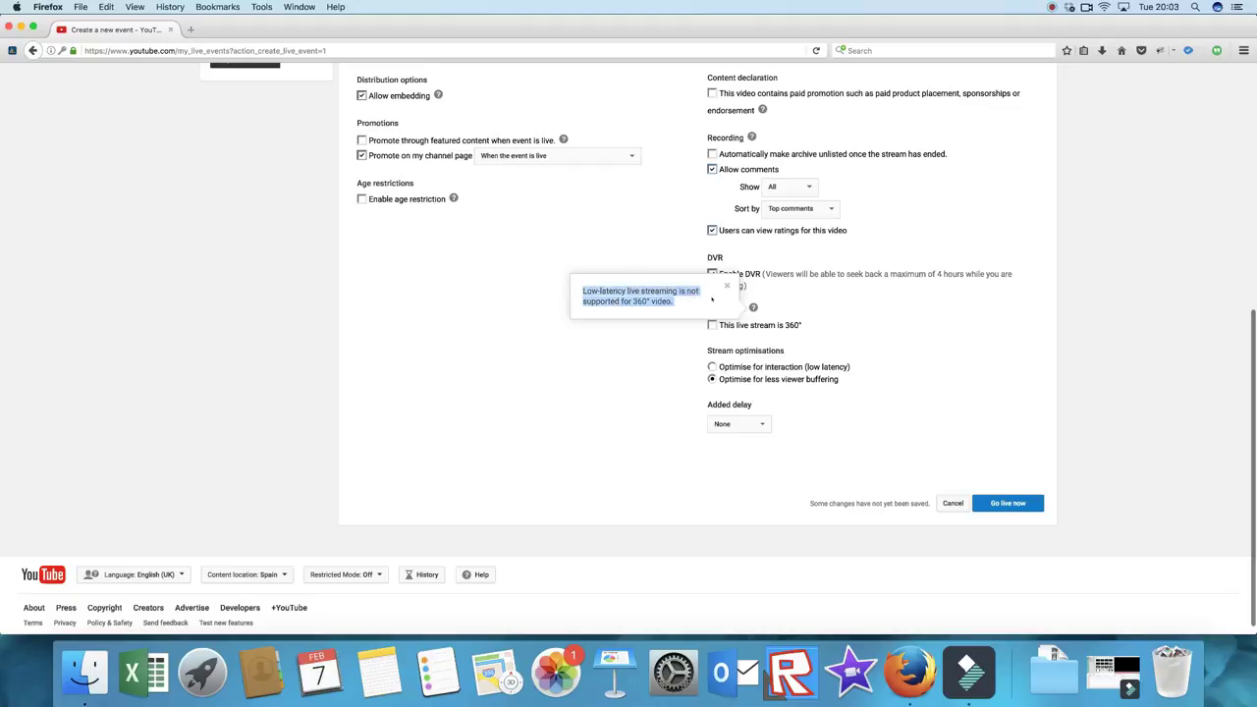
pyautogui.click(677, 307)
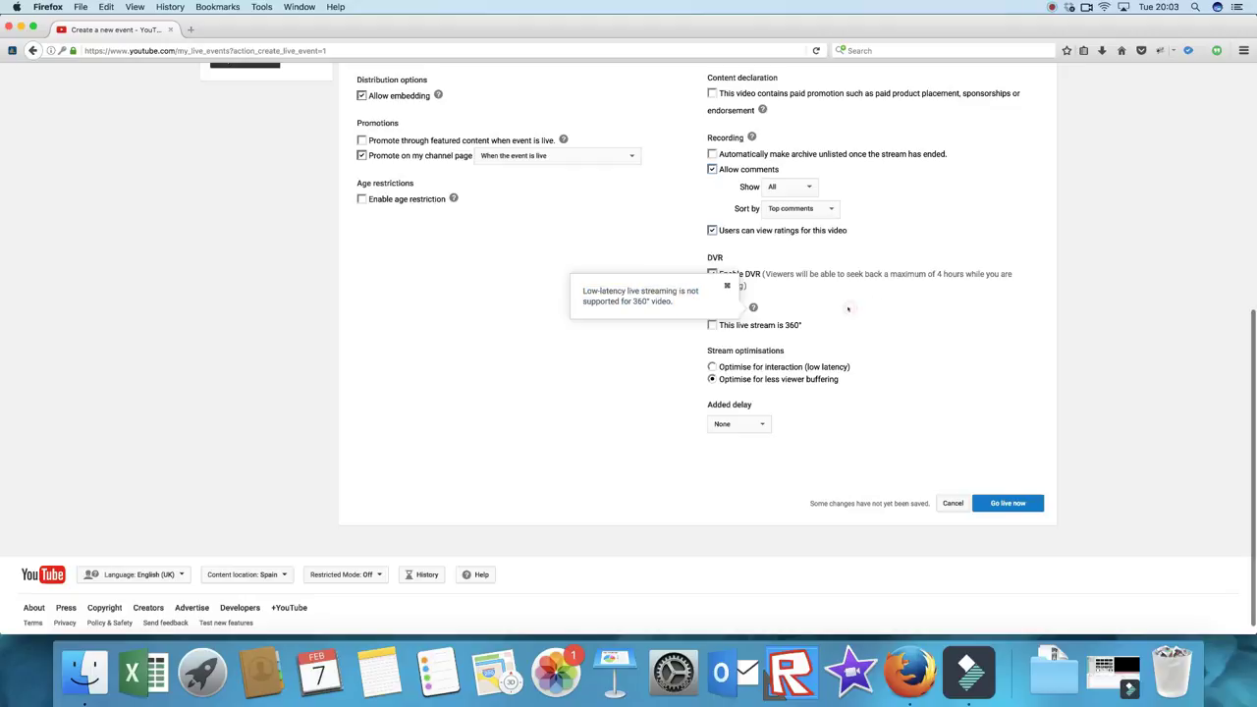
pyautogui.click(727, 286)
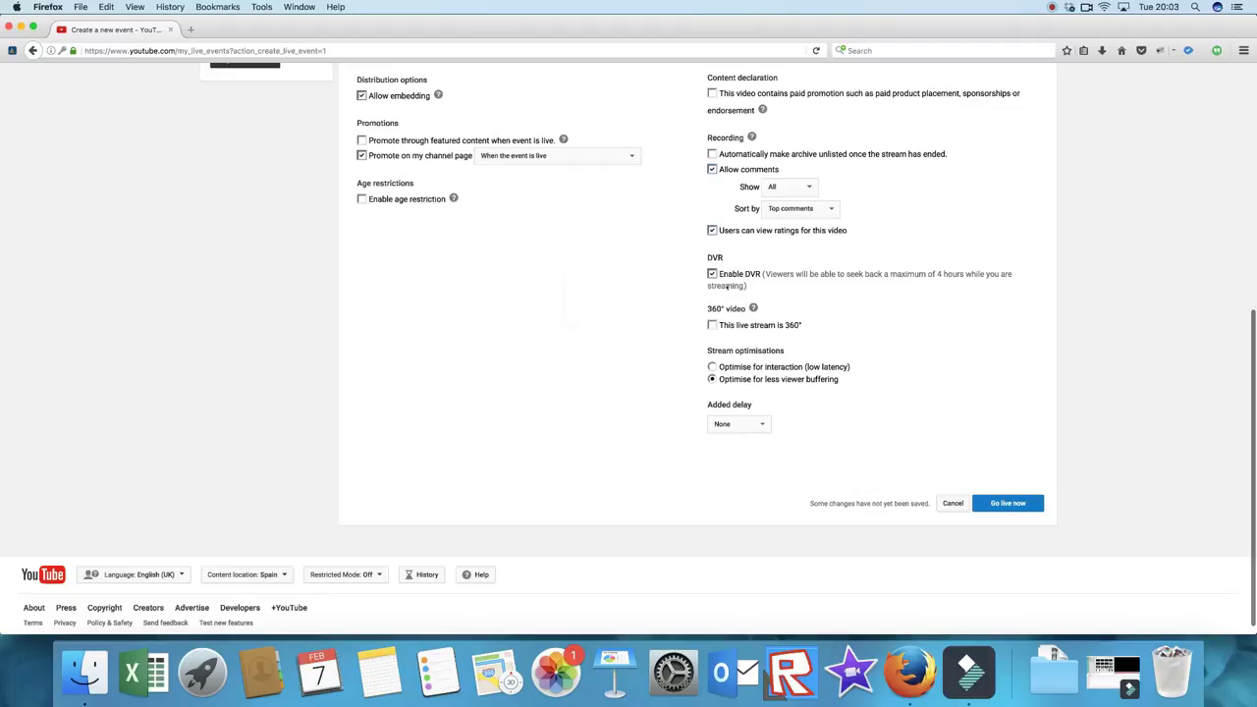
pyautogui.scroll(5, 852, 318)
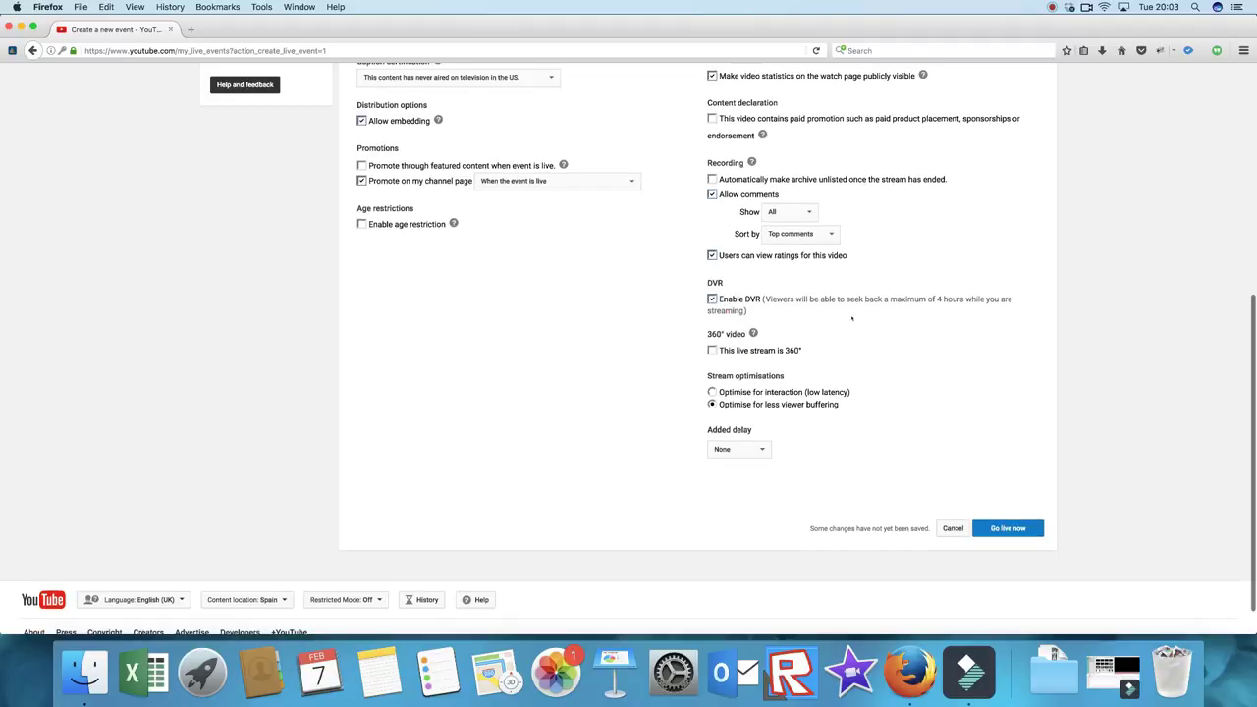
pyautogui.scroll(3, 852, 318)
pyautogui.scroll(-10, 852, 319)
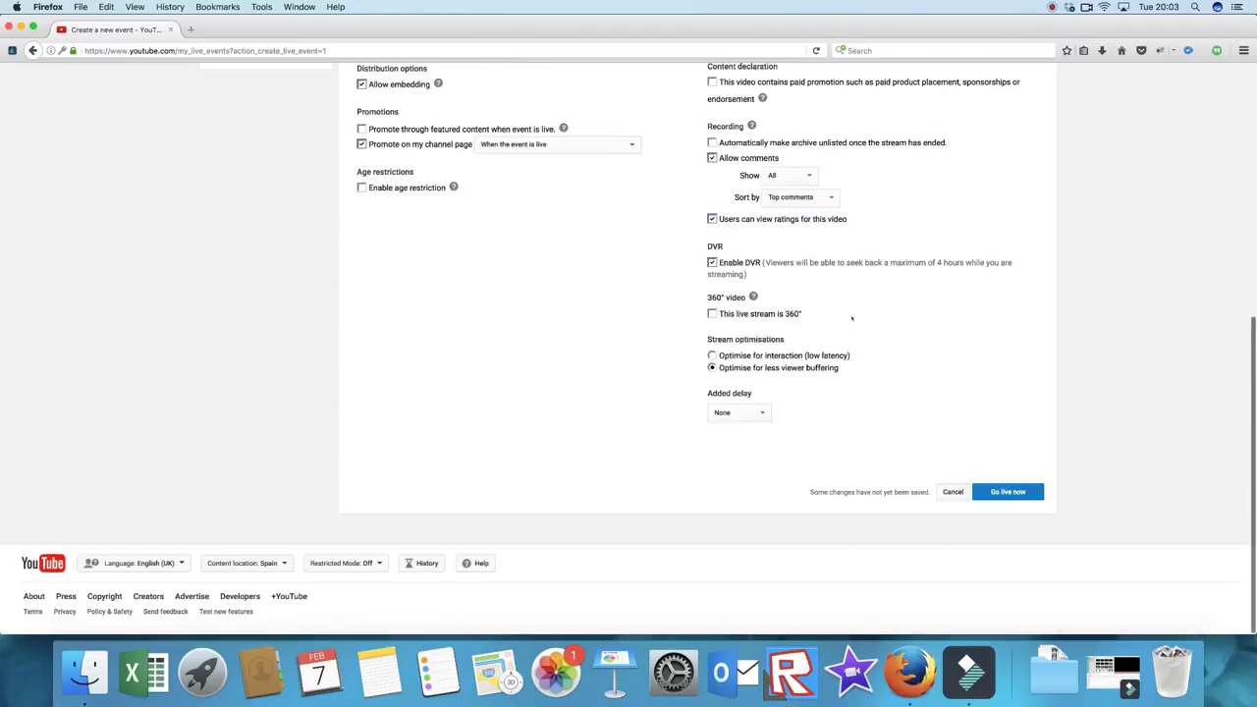
pyautogui.scroll(10, 852, 318)
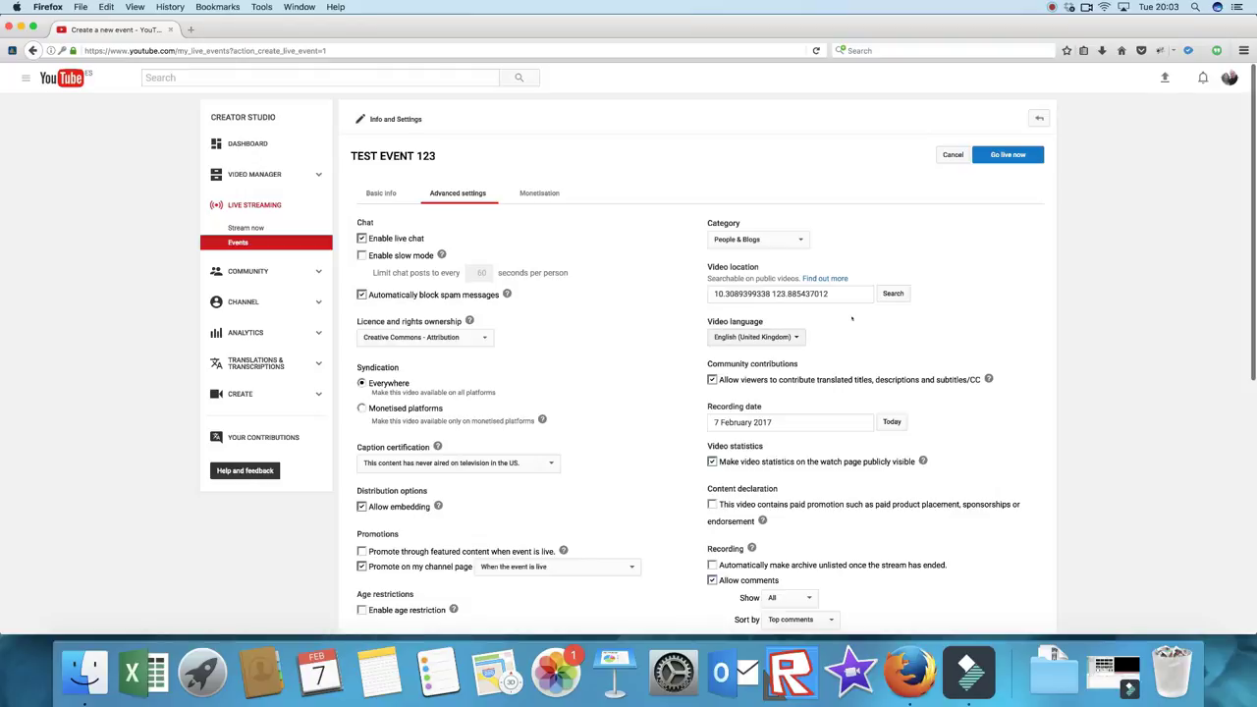
# Step: Check the Monetisation tab, then save the event with Go live now
pyautogui.click(539, 193)
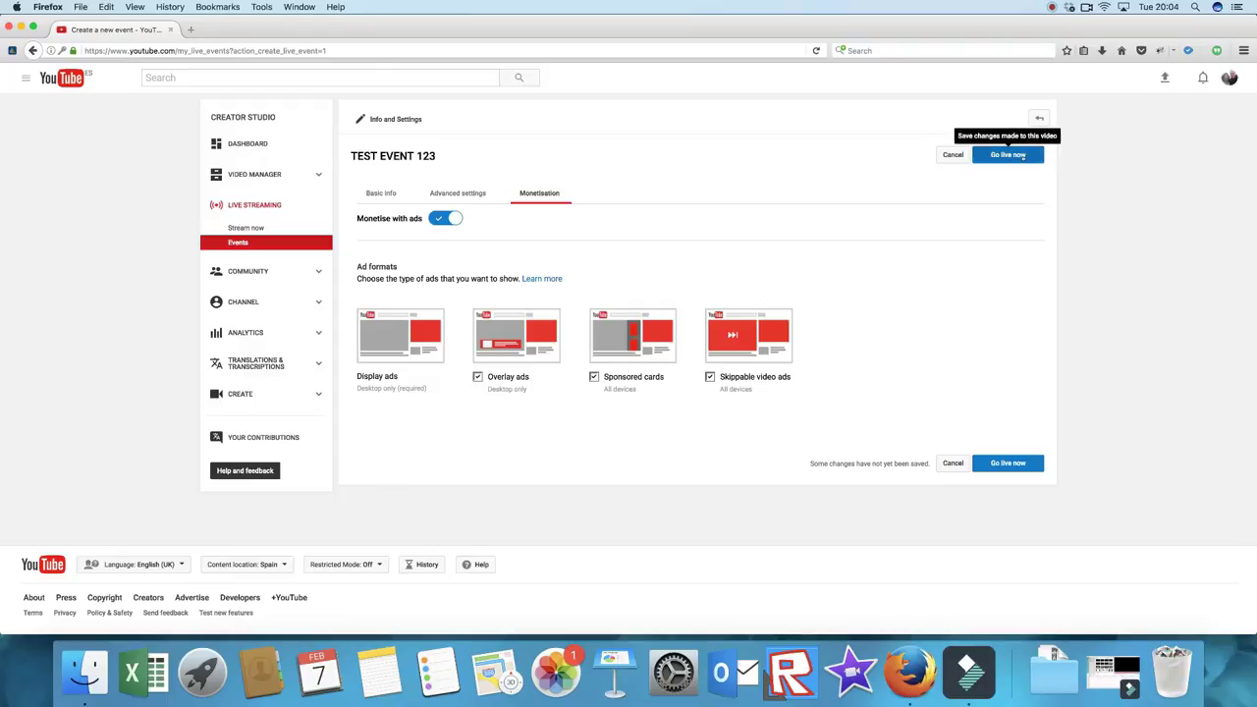
pyautogui.click(1021, 157)
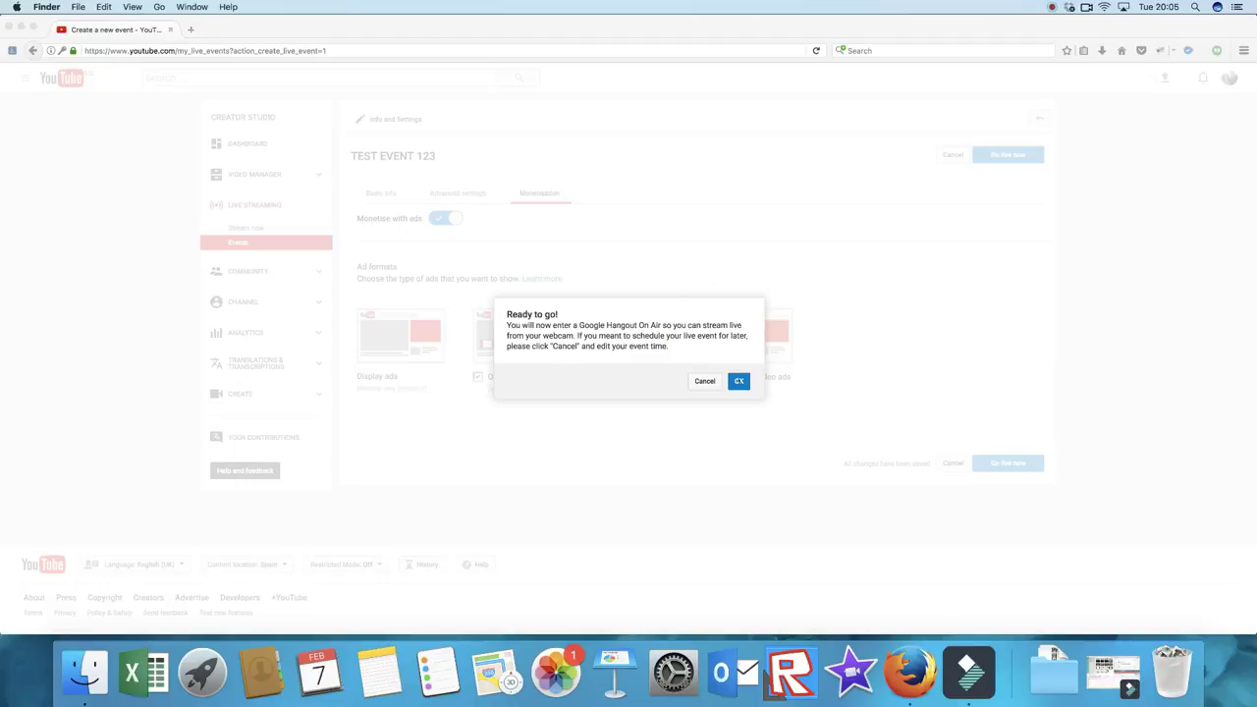
# Step: Confirm the Ready to go! dialog with OK to launch the Hangout On Air
pyautogui.click(698, 336)
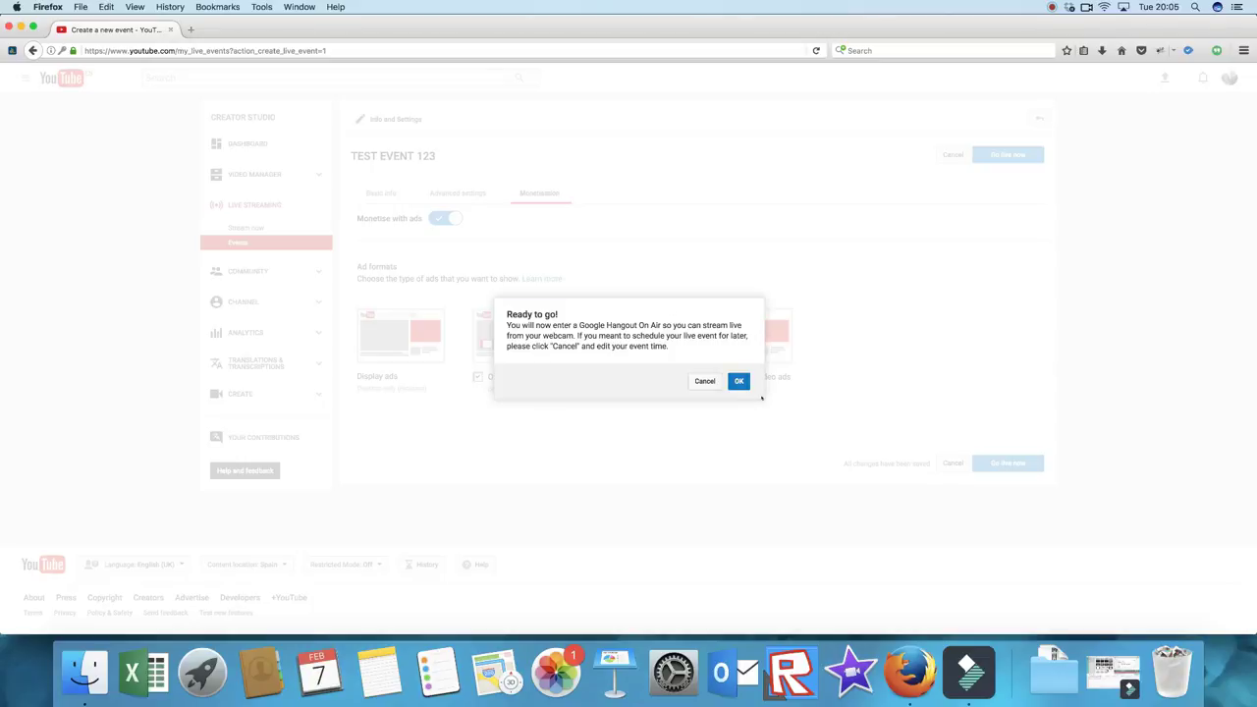
pyautogui.click(740, 382)
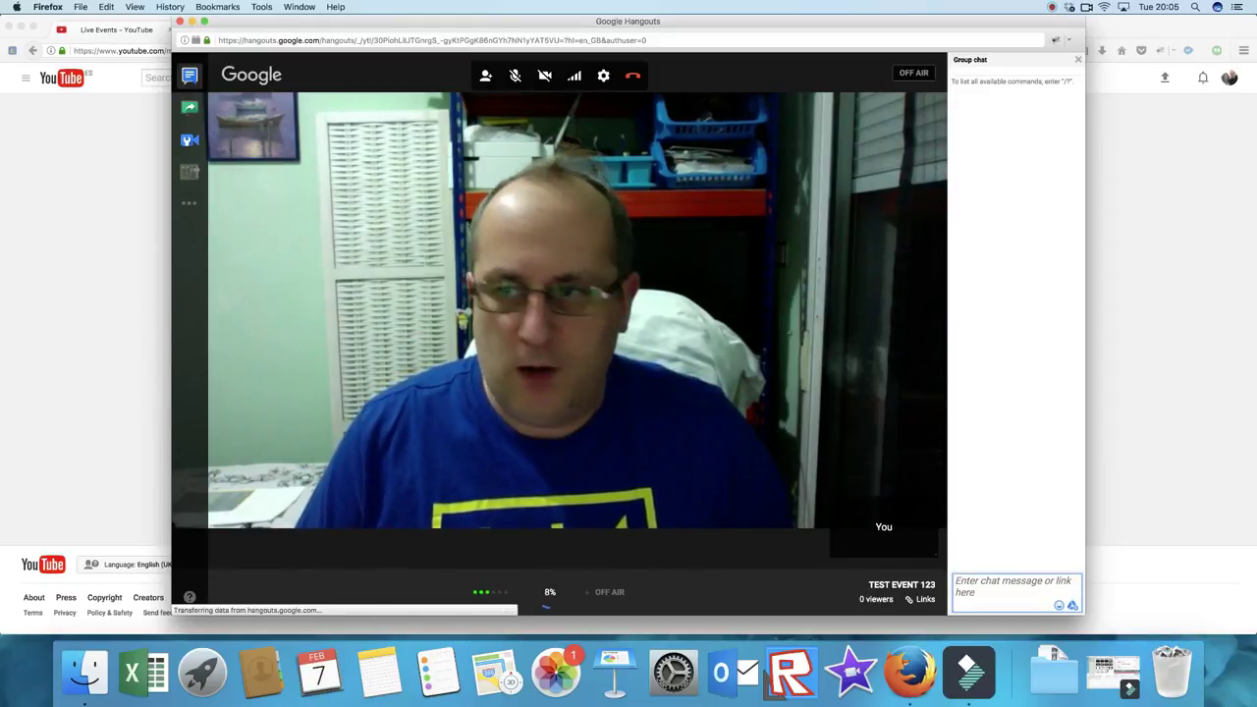
# Step: Switch the Hangouts camera off and shift the Hangouts window right to reveal Creator Studio
pyautogui.click(544, 75)
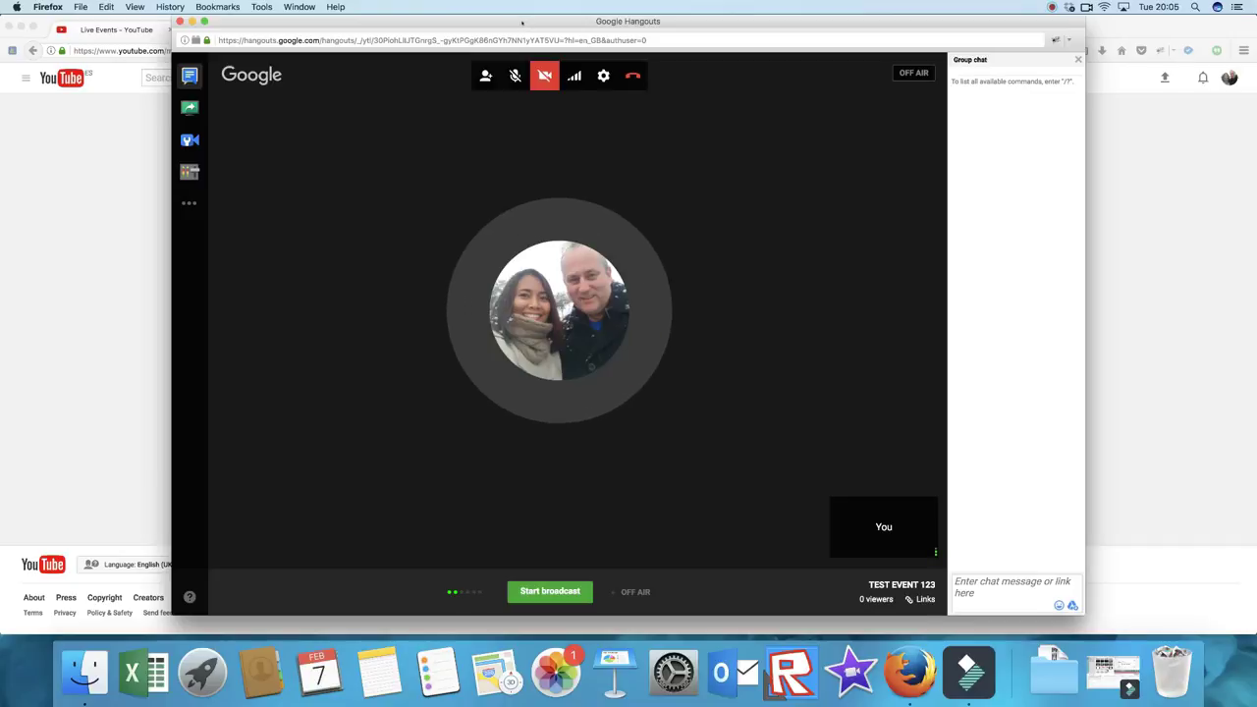
pyautogui.moveTo(521, 21); pyautogui.dragTo(722, 21)
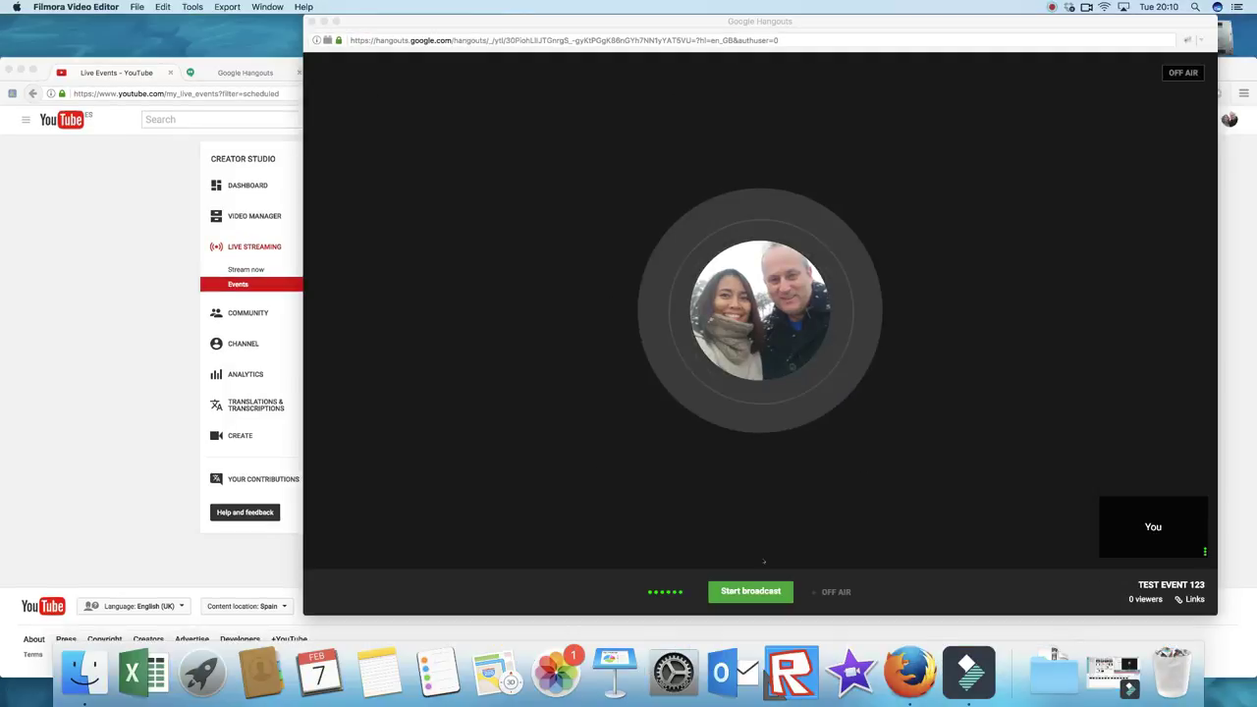
pyautogui.click(580, 422)
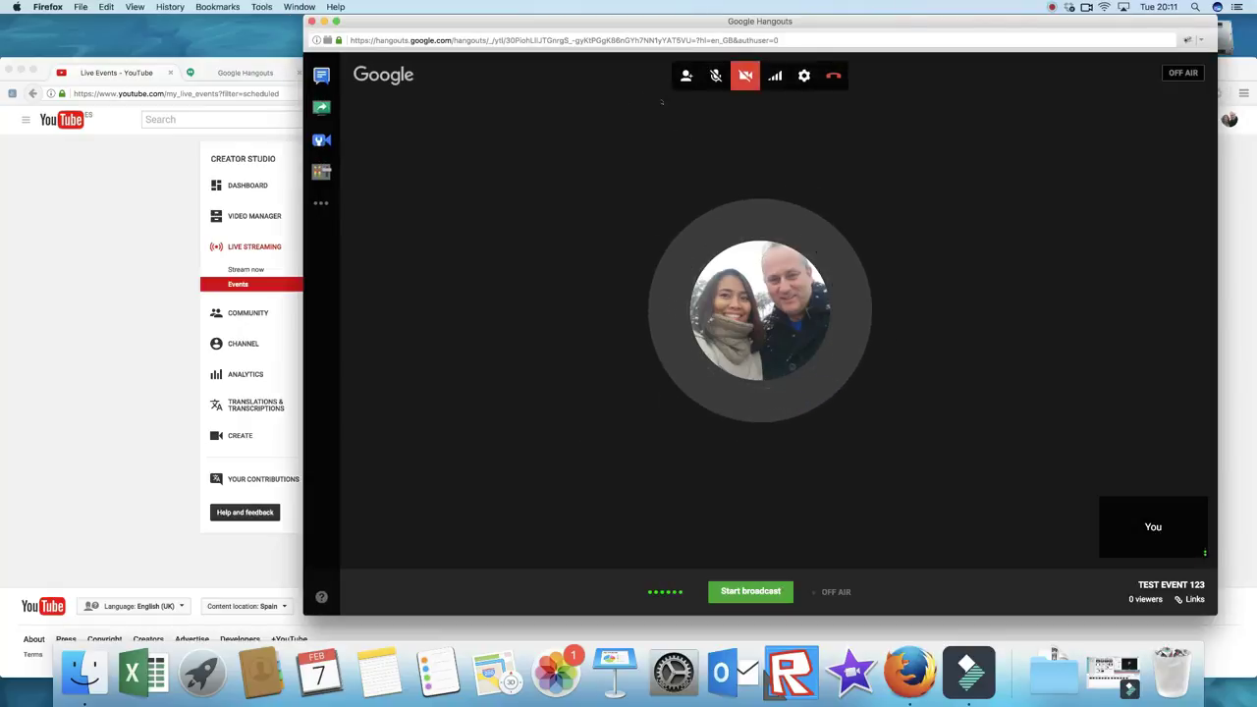
# Step: In the invite dialog, search for the contact by name and add the first suggestion
pyautogui.click(686, 77)
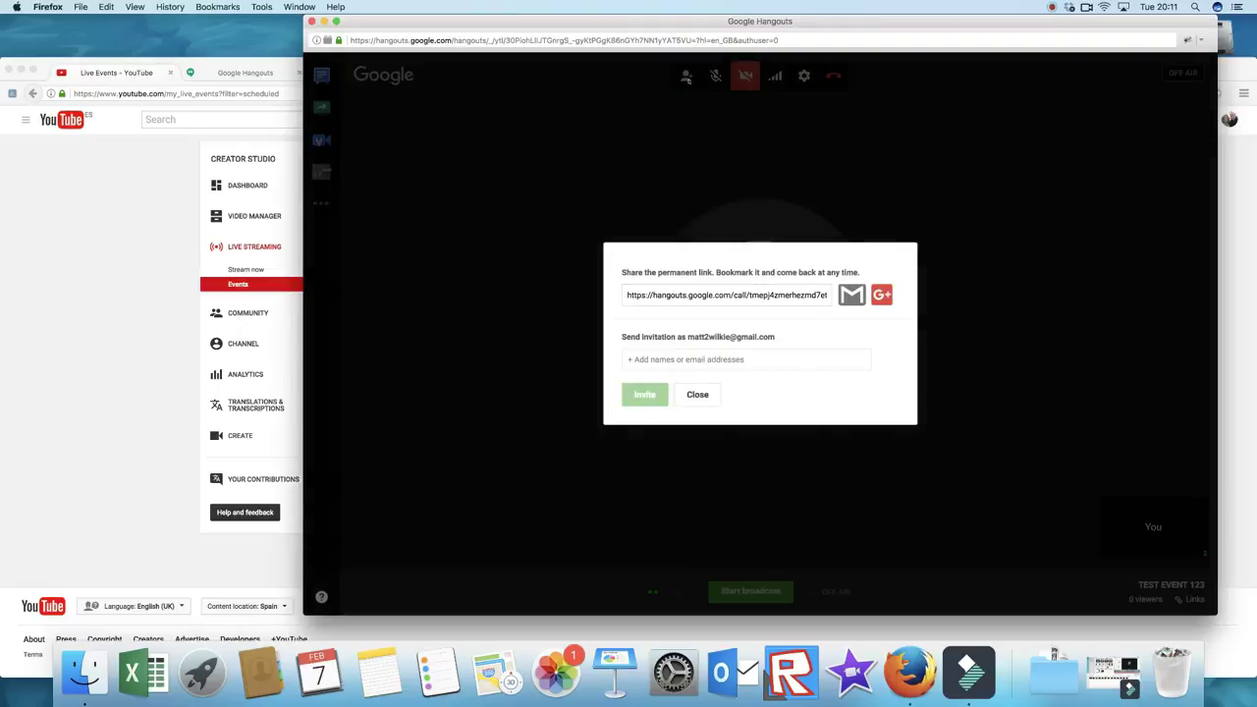
pyautogui.click(657, 360)
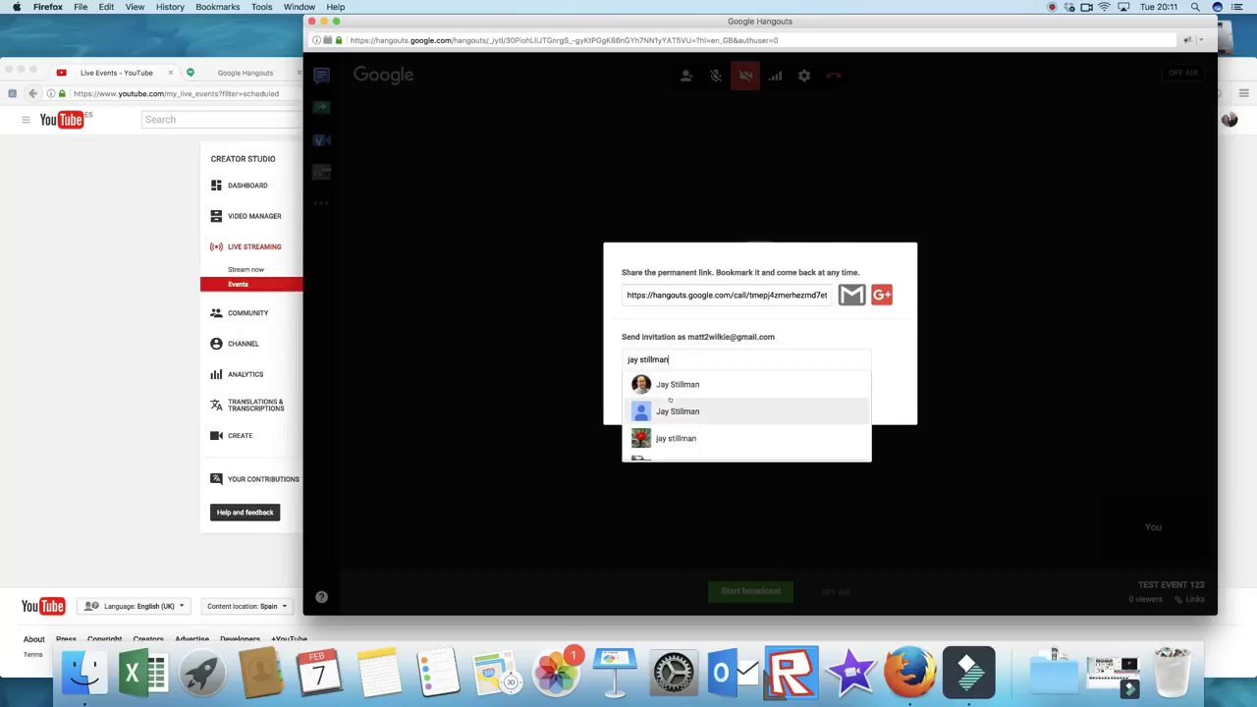
pyautogui.scroll(-5, 670, 400)
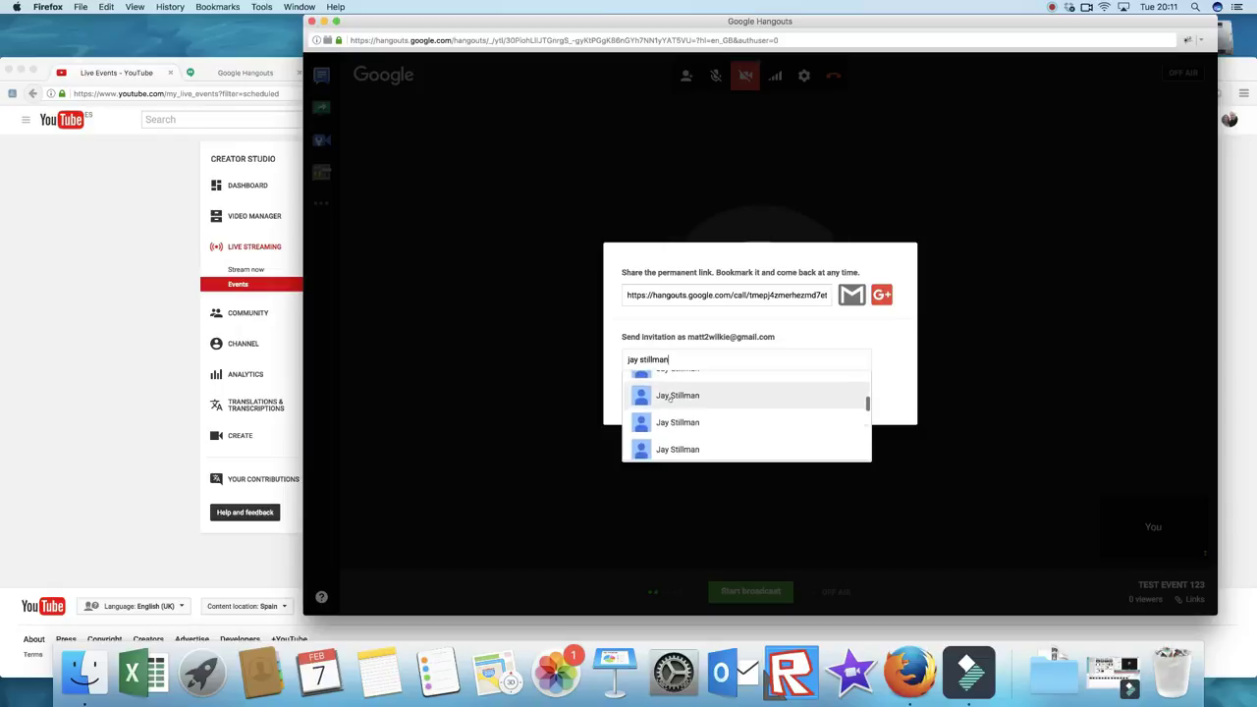
pyautogui.scroll(-1, 670, 398)
pyautogui.scroll(-1, 670, 400)
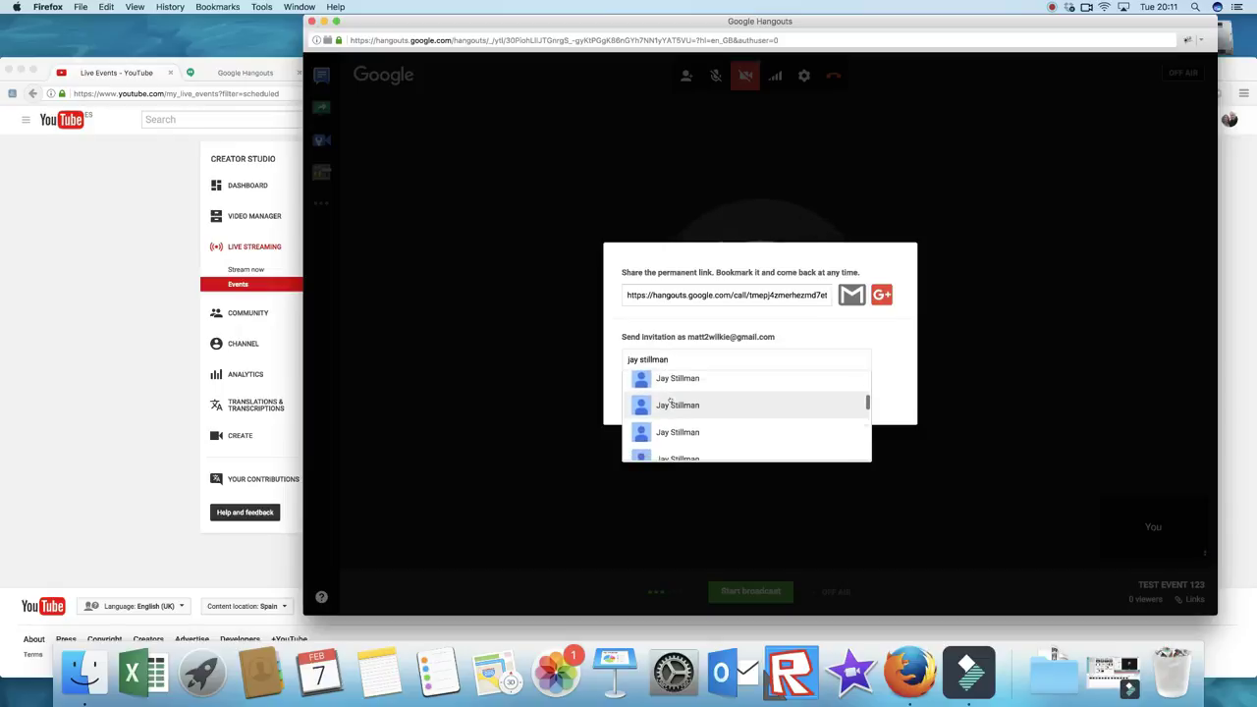
pyautogui.scroll(4, 670, 399)
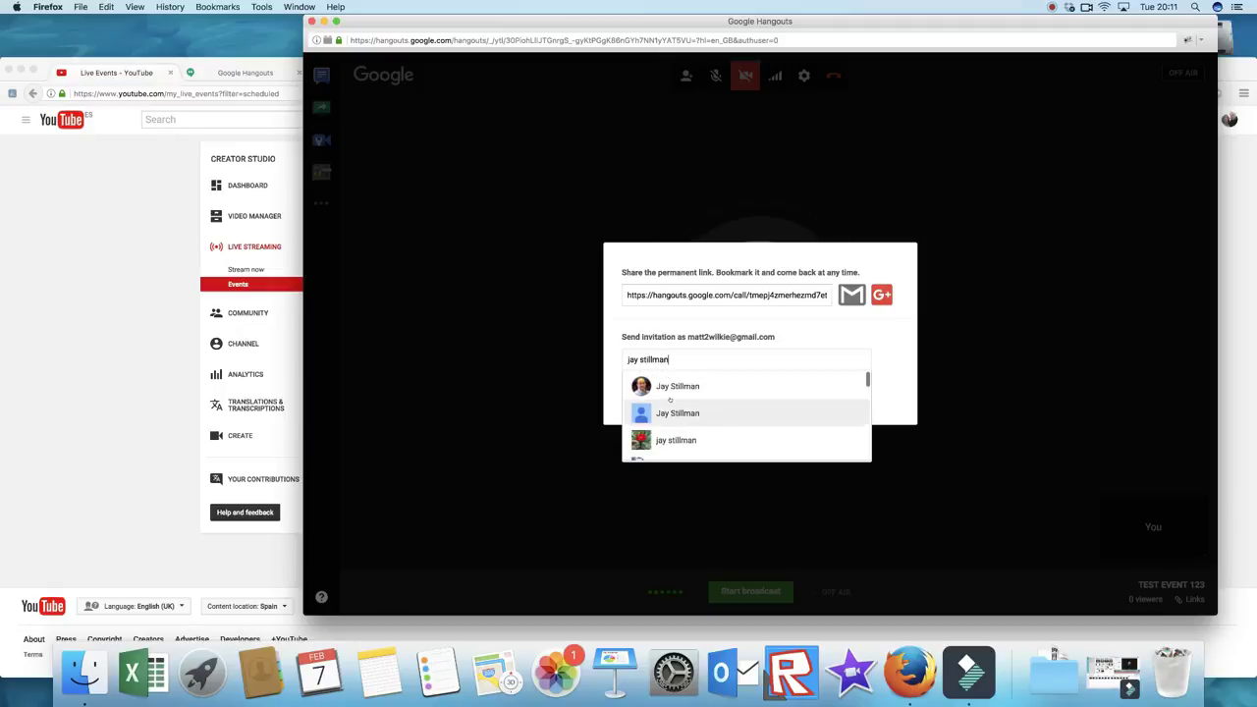
pyautogui.scroll(-3, 670, 400)
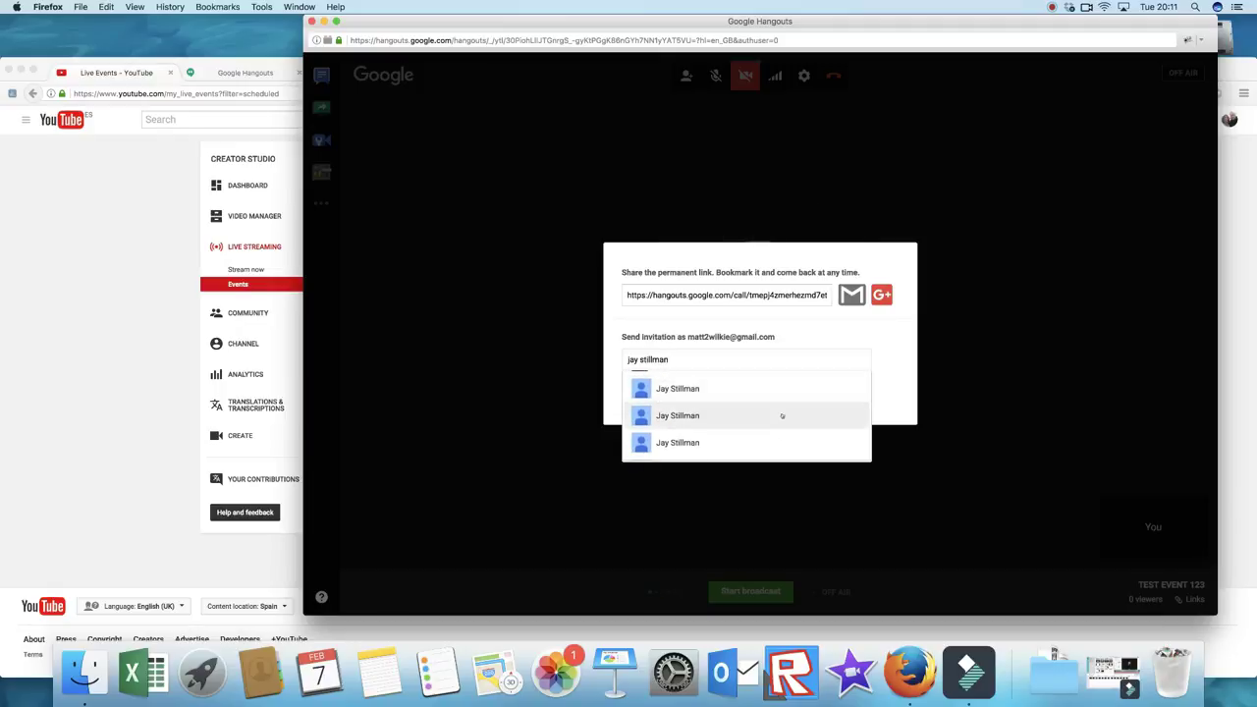
pyautogui.scroll(-8, 782, 416)
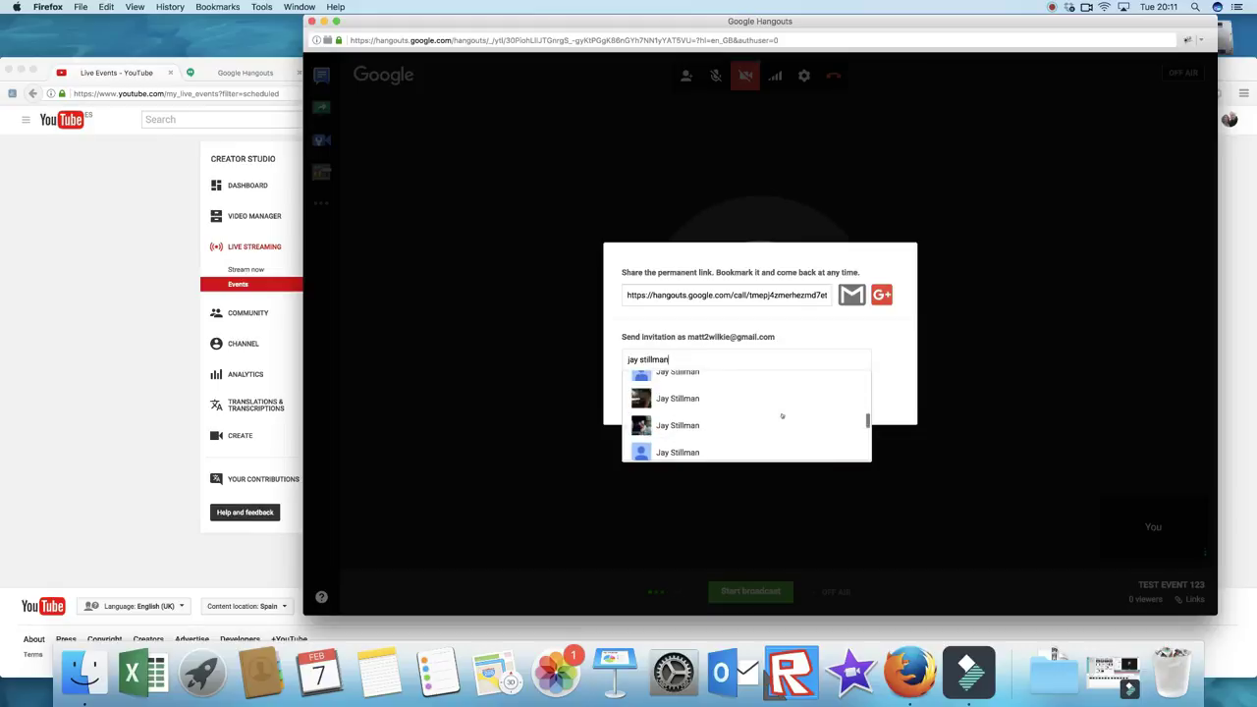
pyautogui.scroll(4, 776, 413)
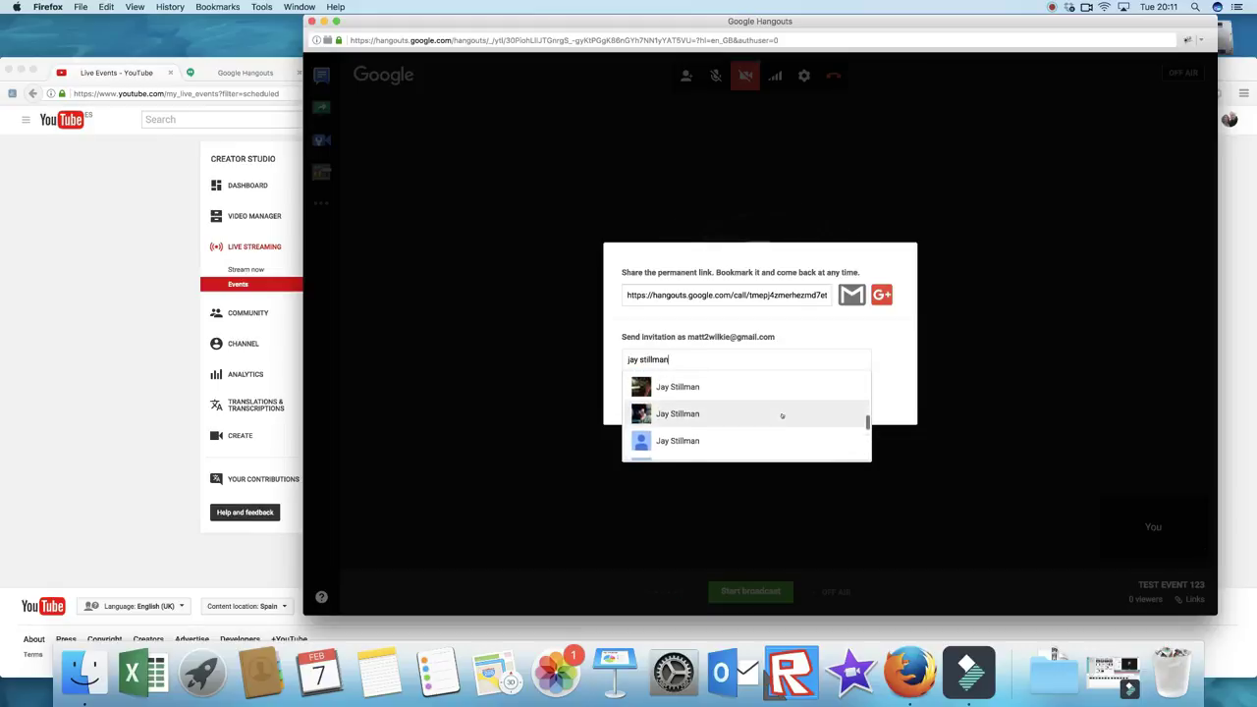
pyautogui.click(704, 385)
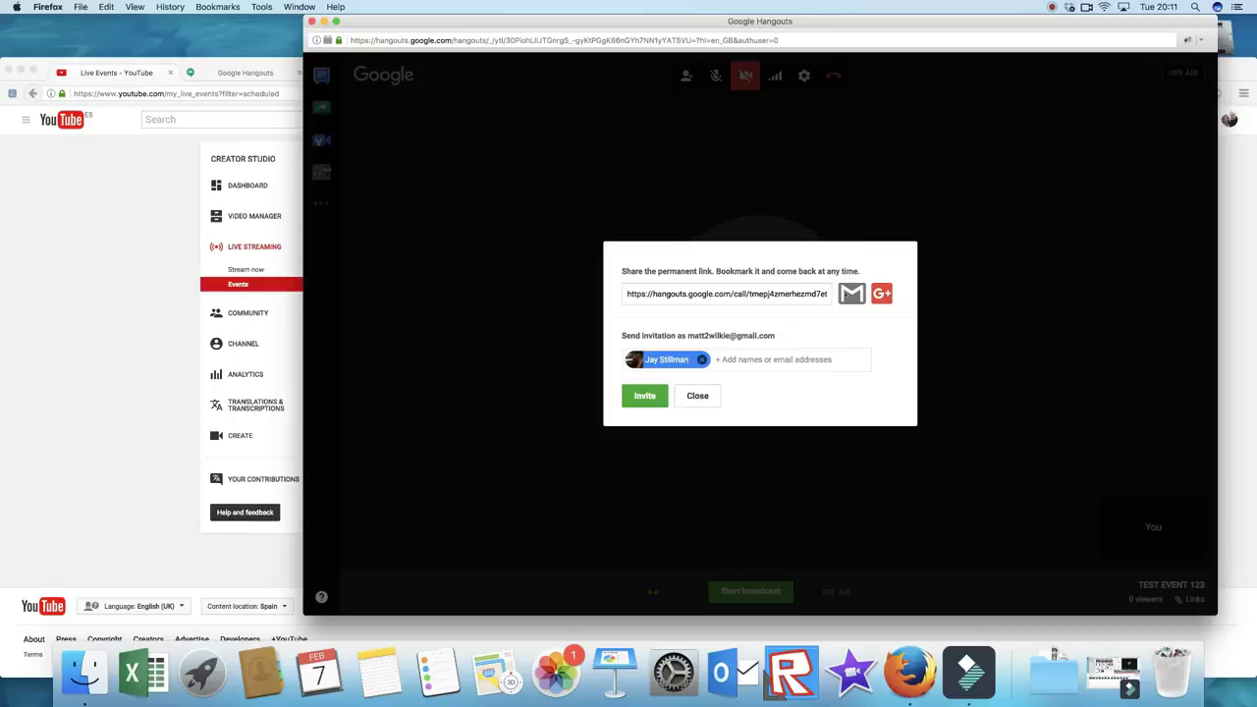
# Step: Close the invite dialog, start and confirm the broadcast, then return to YouTube's events page
pyautogui.click(698, 396)
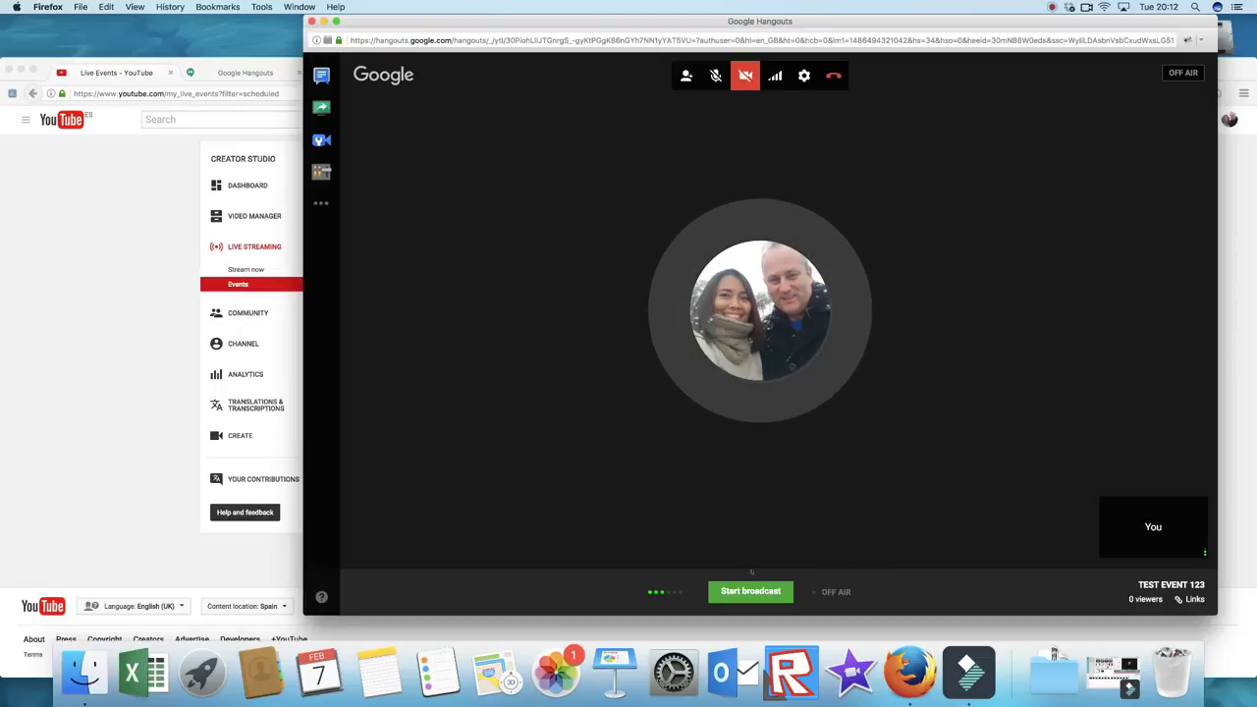
pyautogui.click(750, 590)
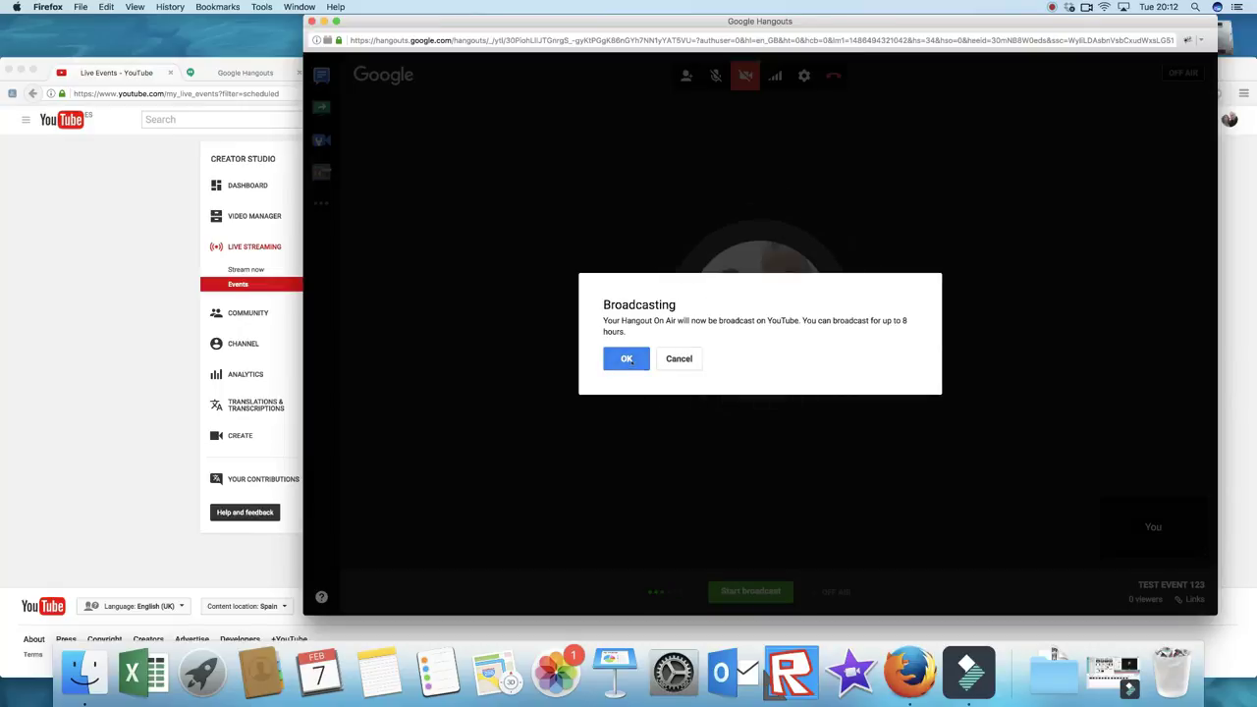
pyautogui.click(627, 358)
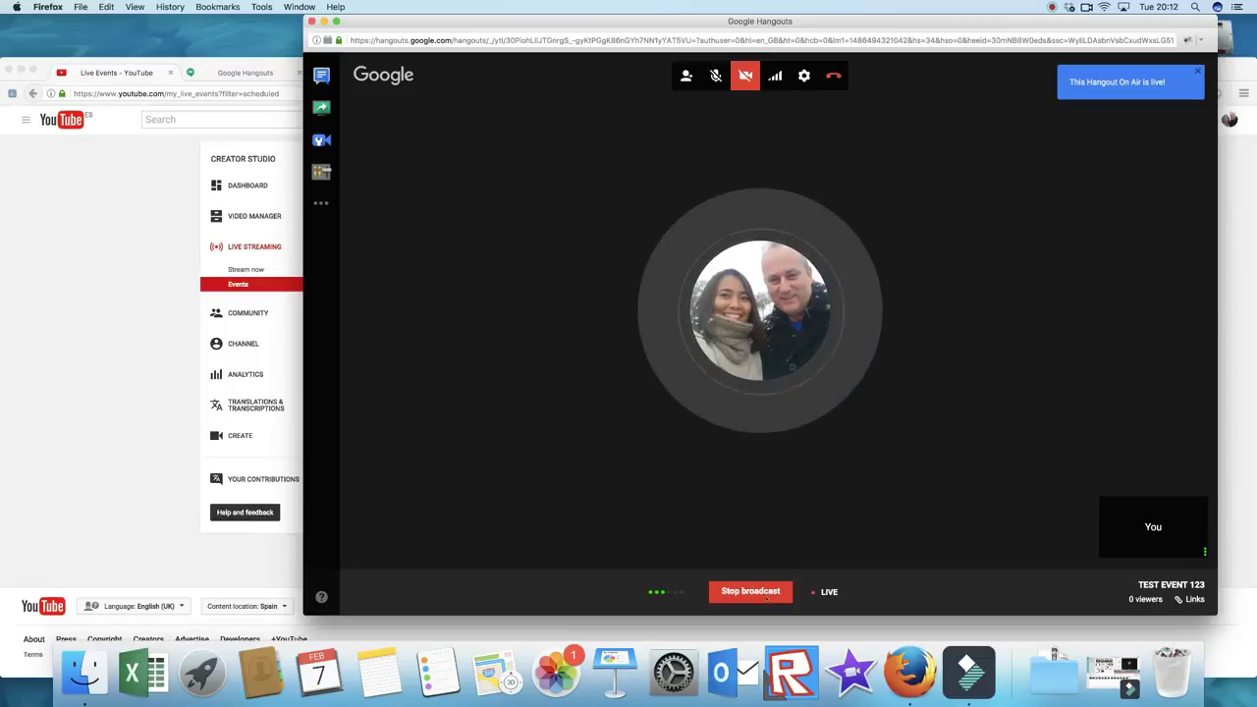
pyautogui.click(151, 394)
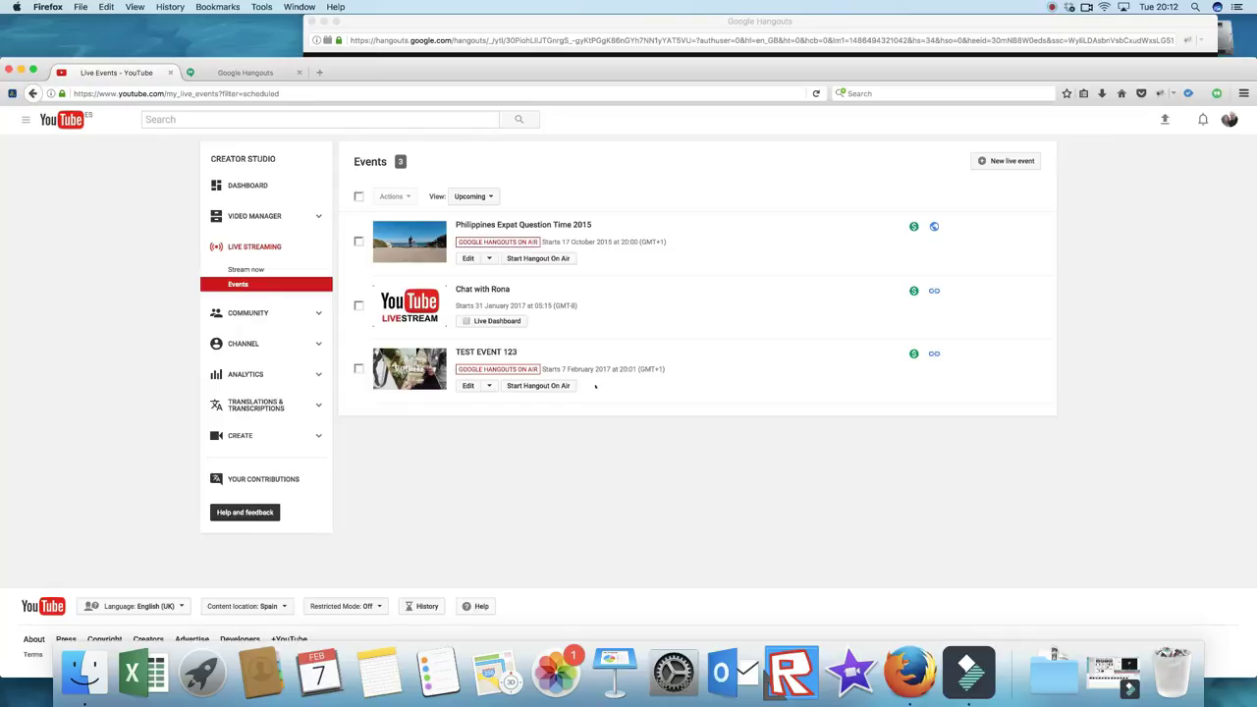
# Step: Refresh the live events list and open TEST EVENT 123's Live Control Room from the YouTube window
pyautogui.click(815, 93)
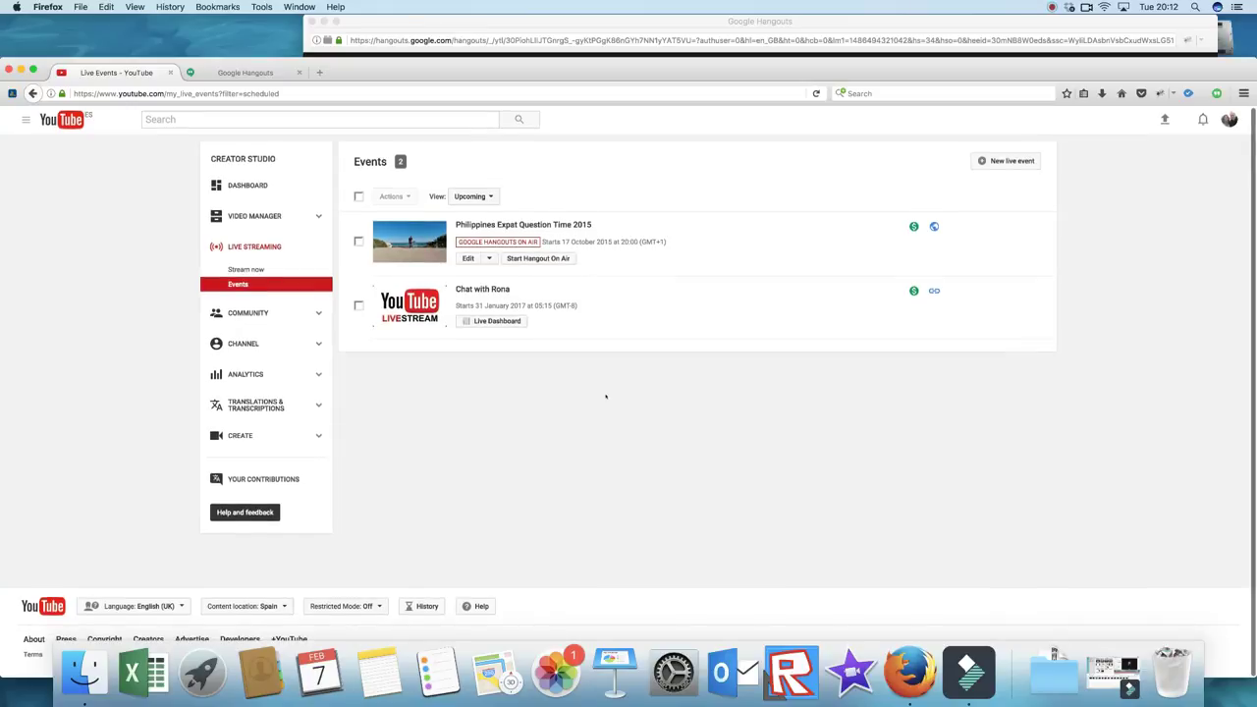
pyautogui.click(287, 291)
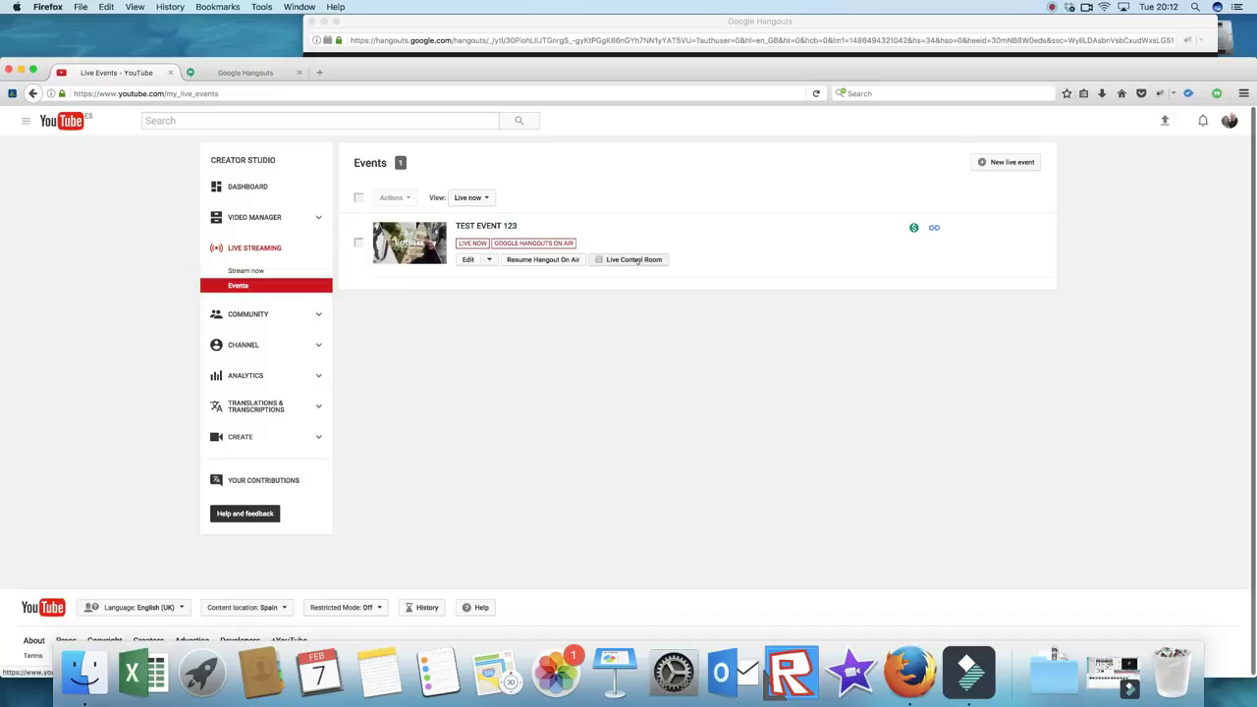
pyautogui.click(622, 26)
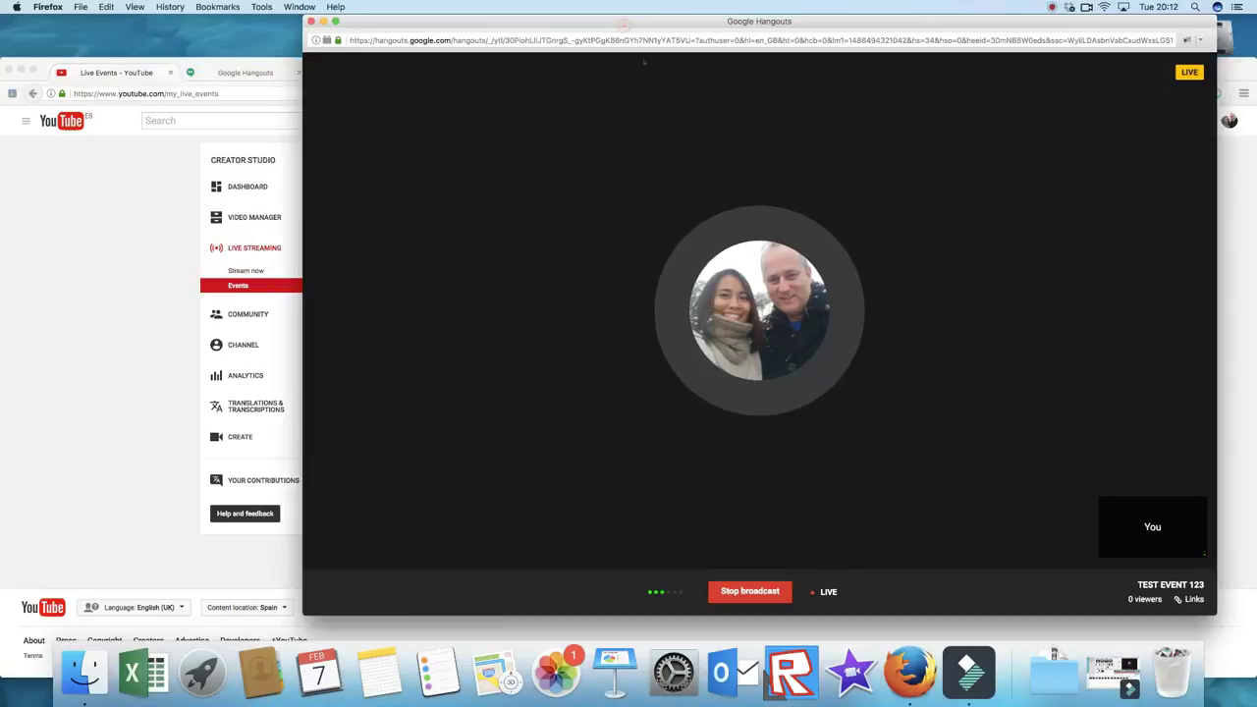
pyautogui.click(241, 59)
pyautogui.click(634, 258)
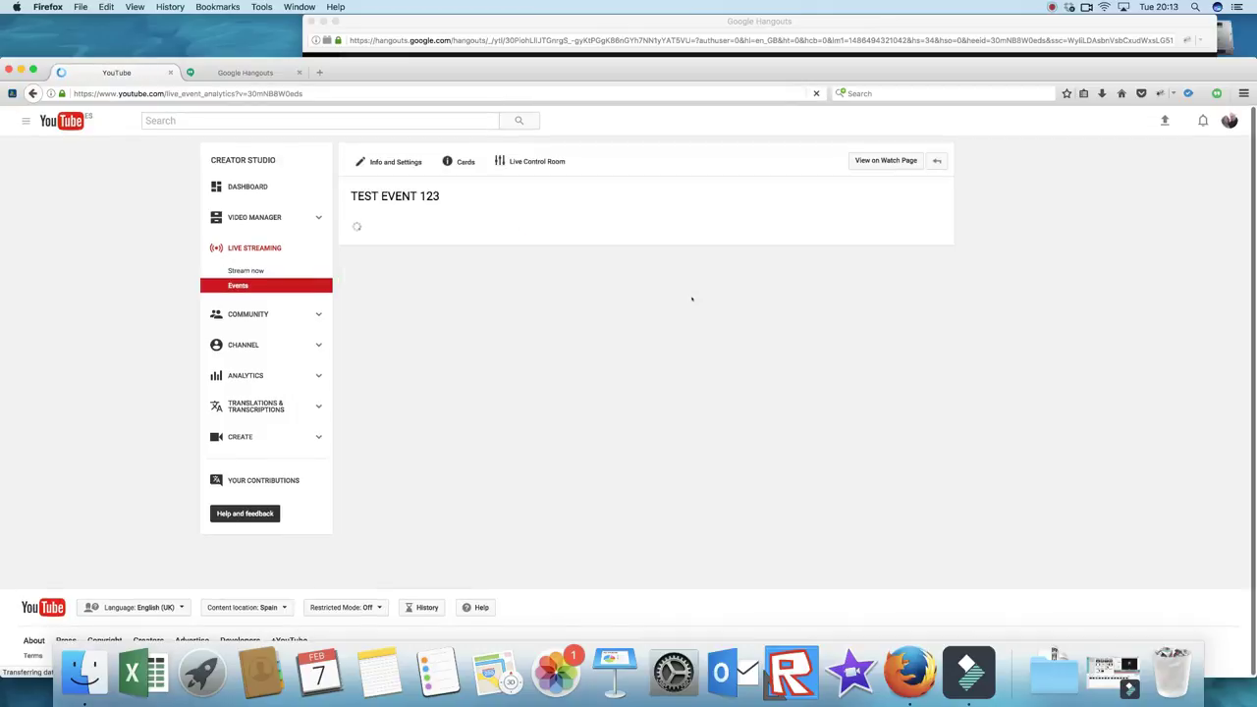
# Step: Scroll the Live Control Room and highlight the bit rate figure in the stream warning
pyautogui.scroll(-4, 649, 280)
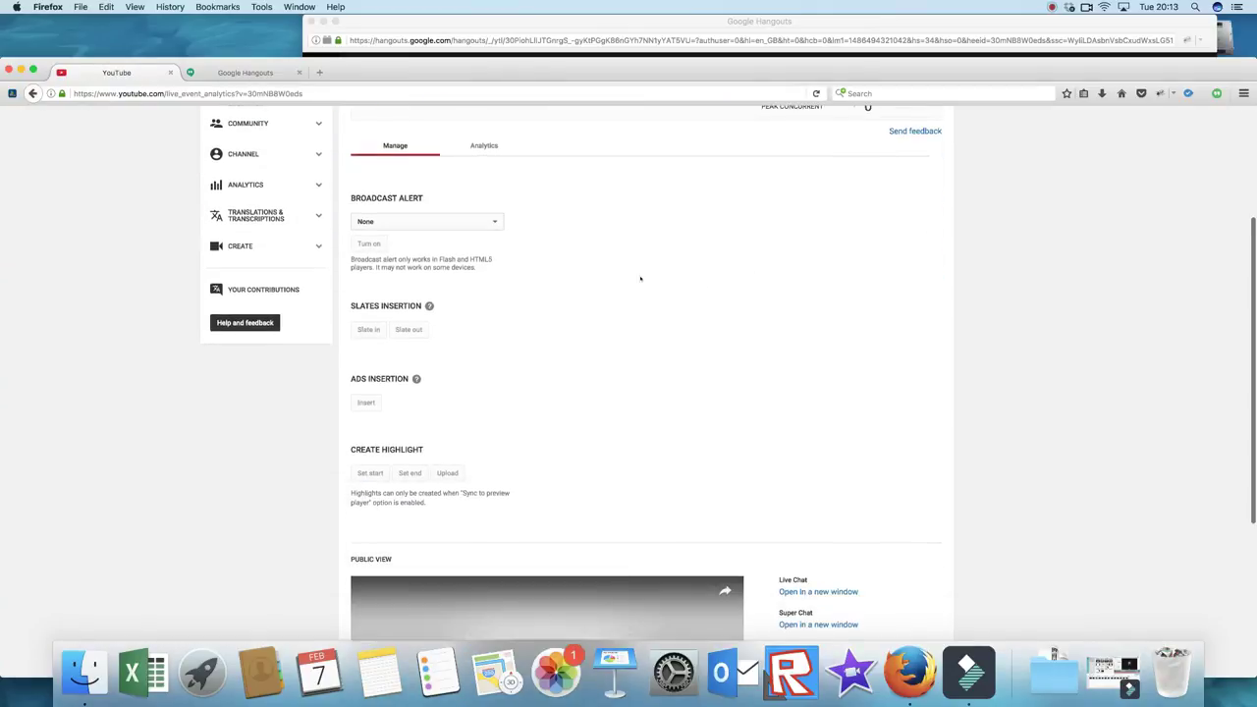
pyautogui.scroll(2, 660, 281)
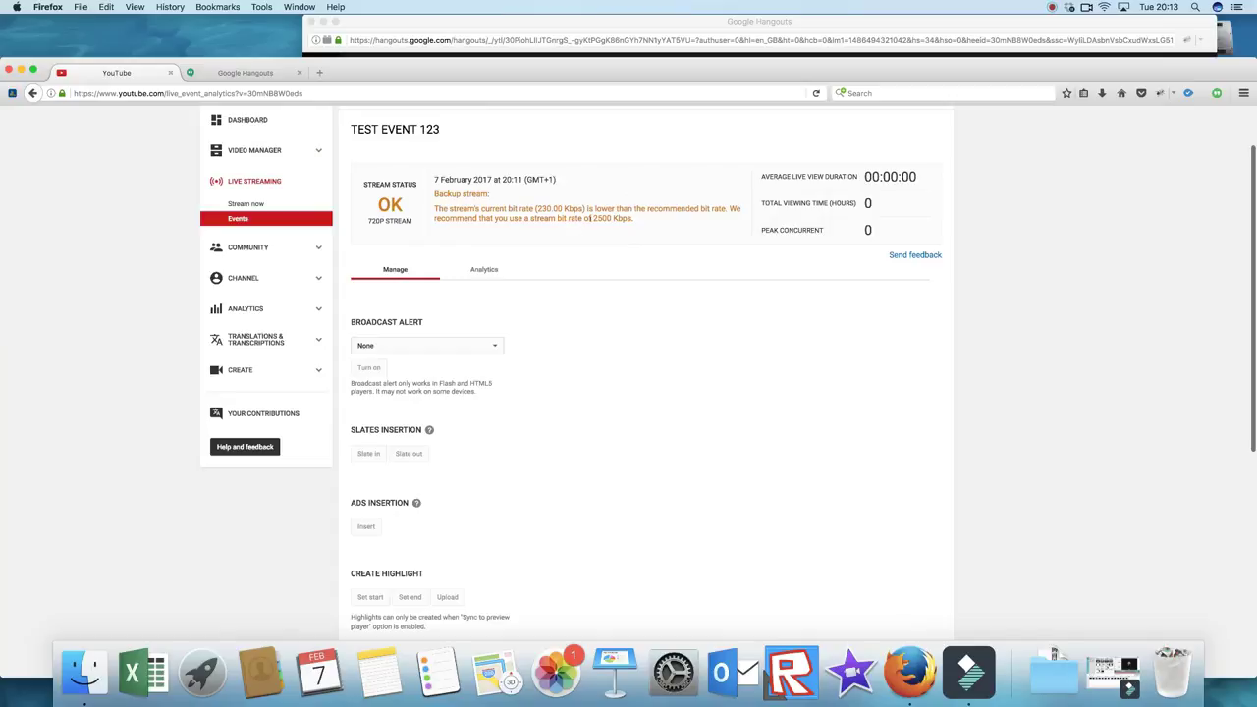
pyautogui.moveTo(536, 209); pyautogui.dragTo(635, 237)
pyautogui.scroll(-1, 575, 239)
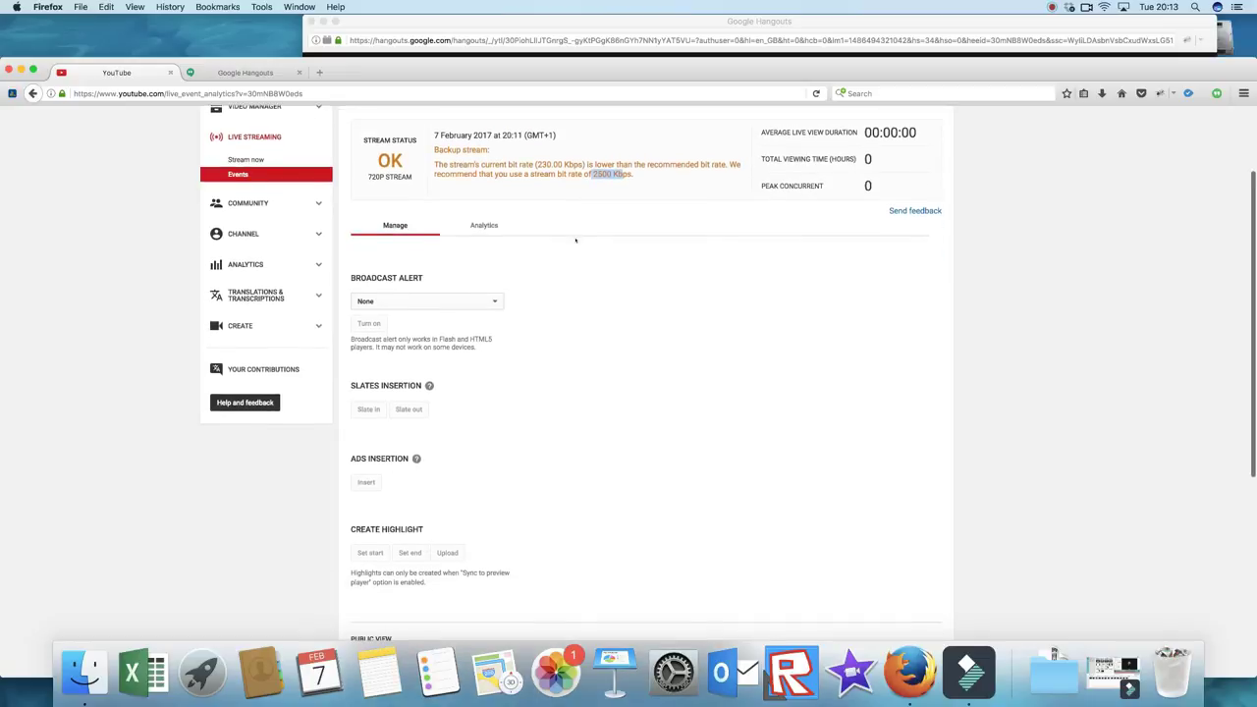
pyautogui.scroll(-1, 575, 240)
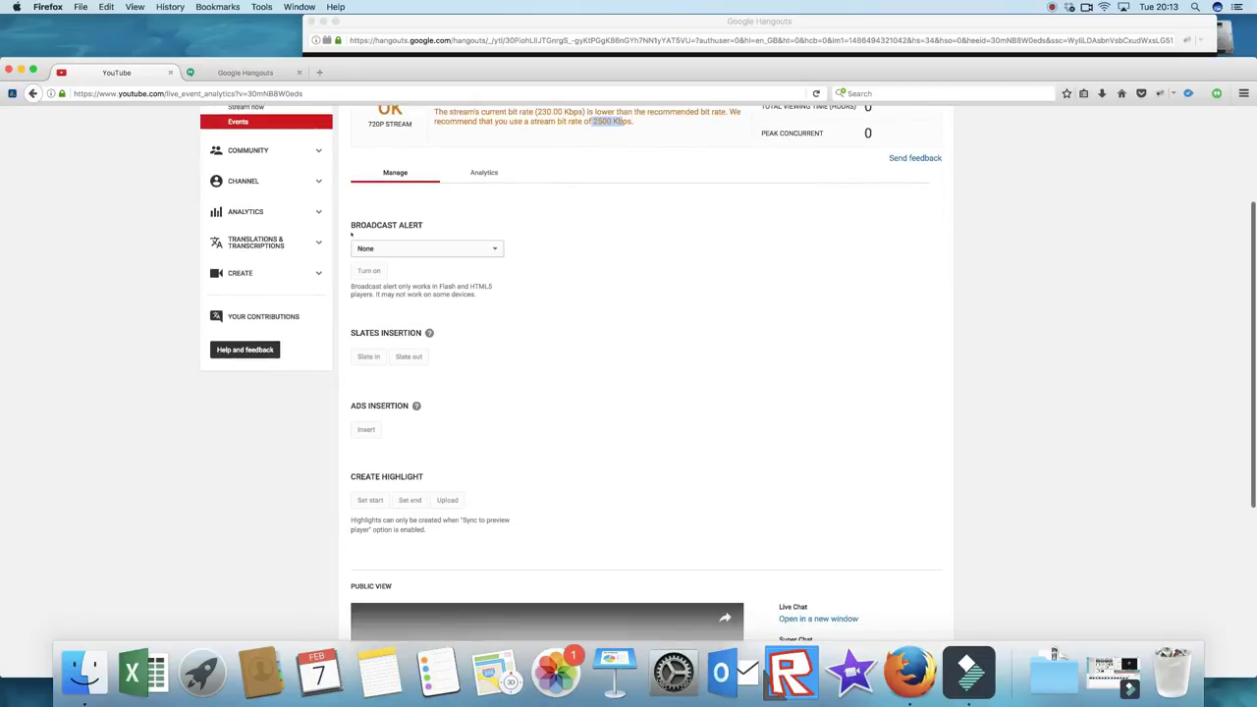
# Step: Turn on the broadcast alert 'The broadcaster has delayed the start' and confirm it
pyautogui.click(452, 249)
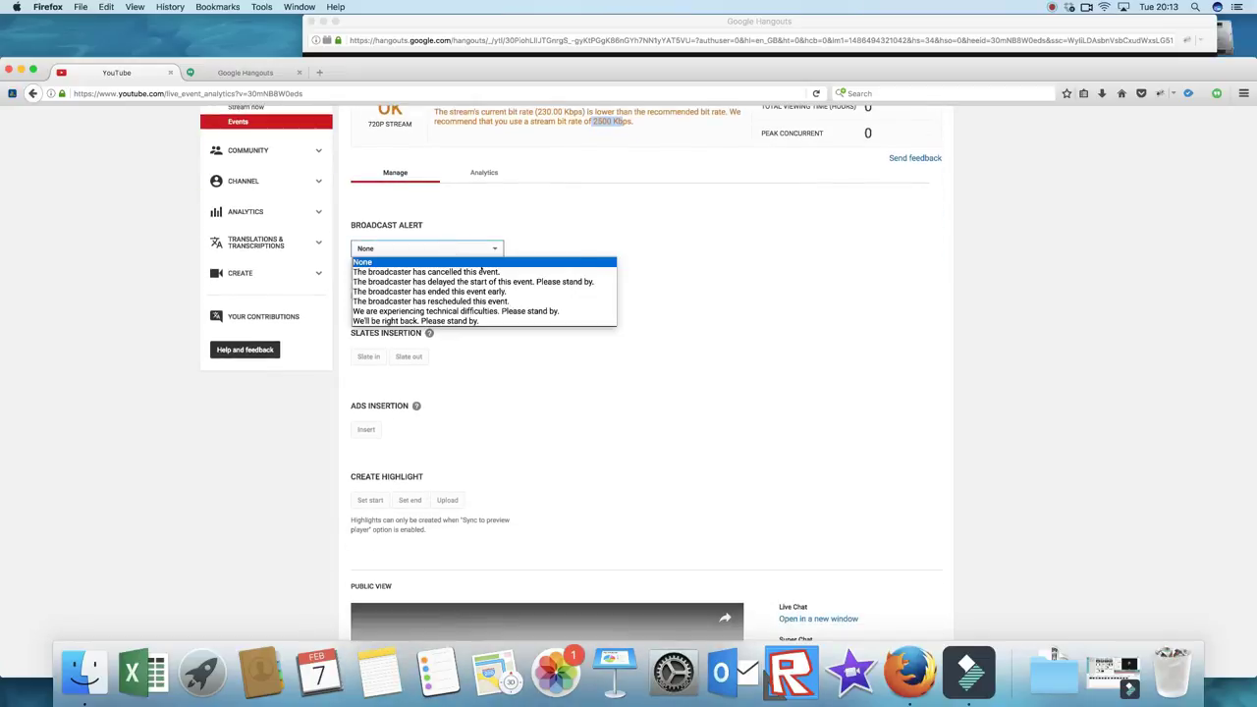
pyautogui.press('Up')
pyautogui.press('Down')
pyautogui.press('Down')
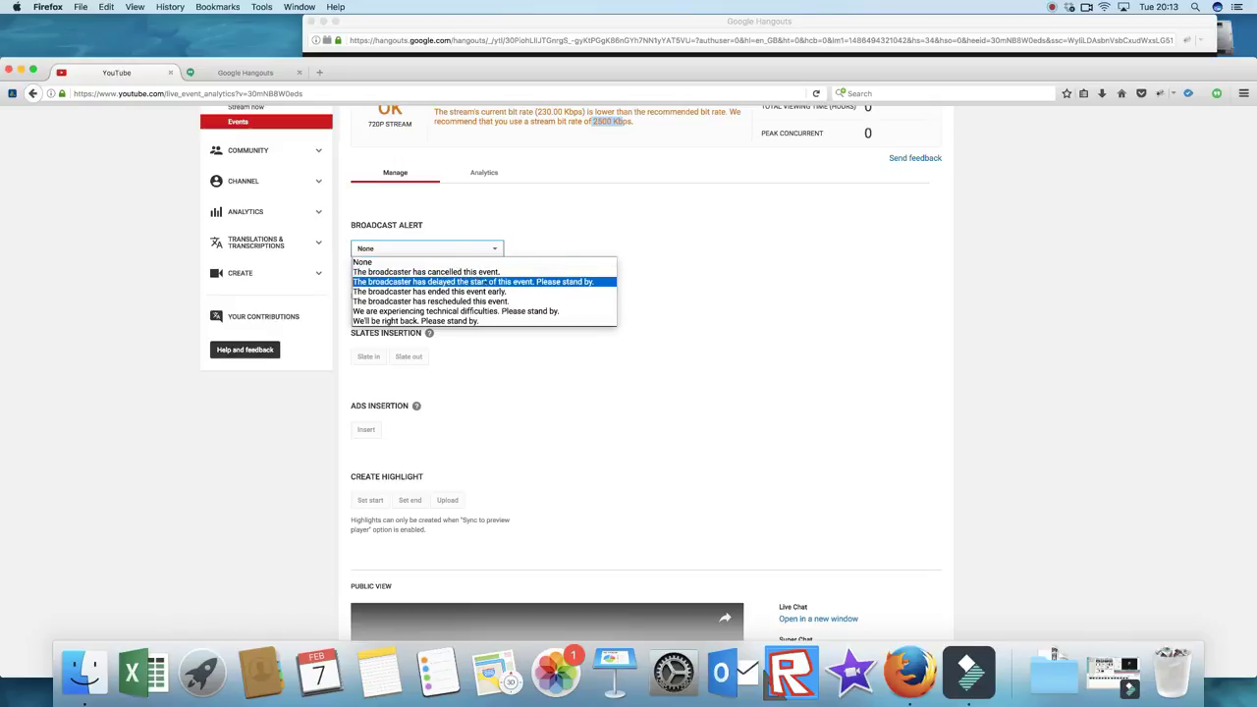
pyautogui.press('Down')
pyautogui.click(521, 282)
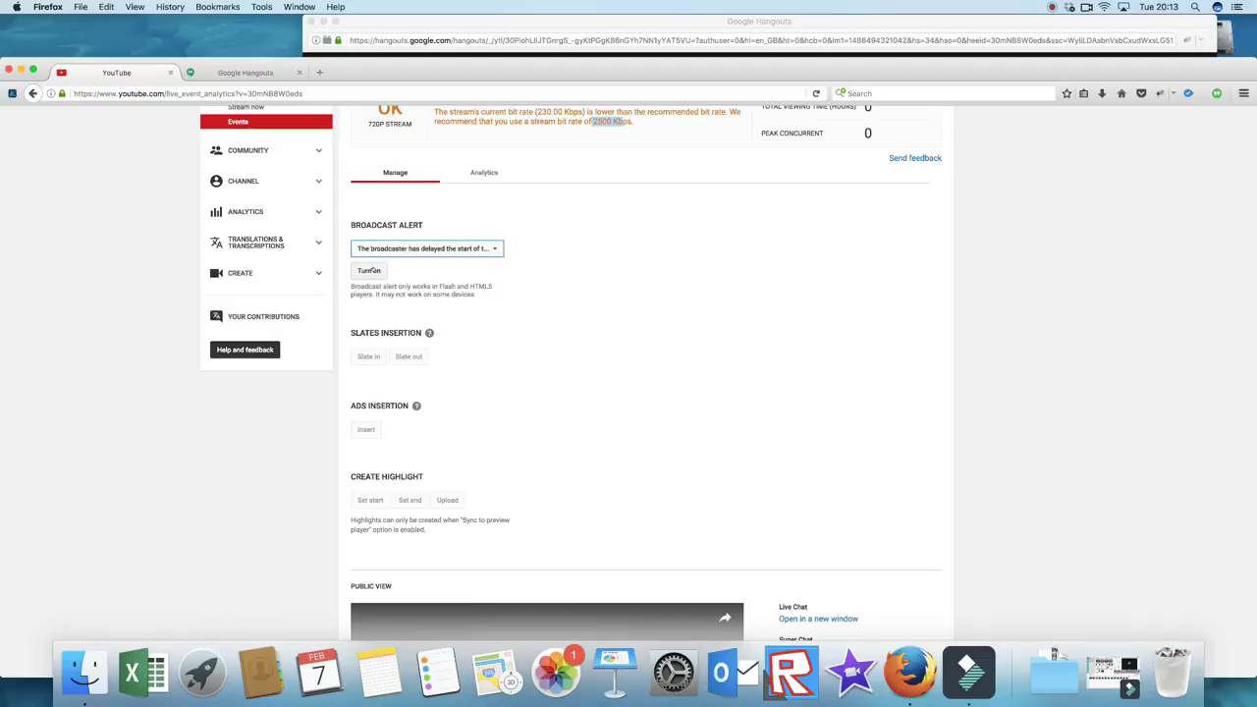
pyautogui.click(370, 270)
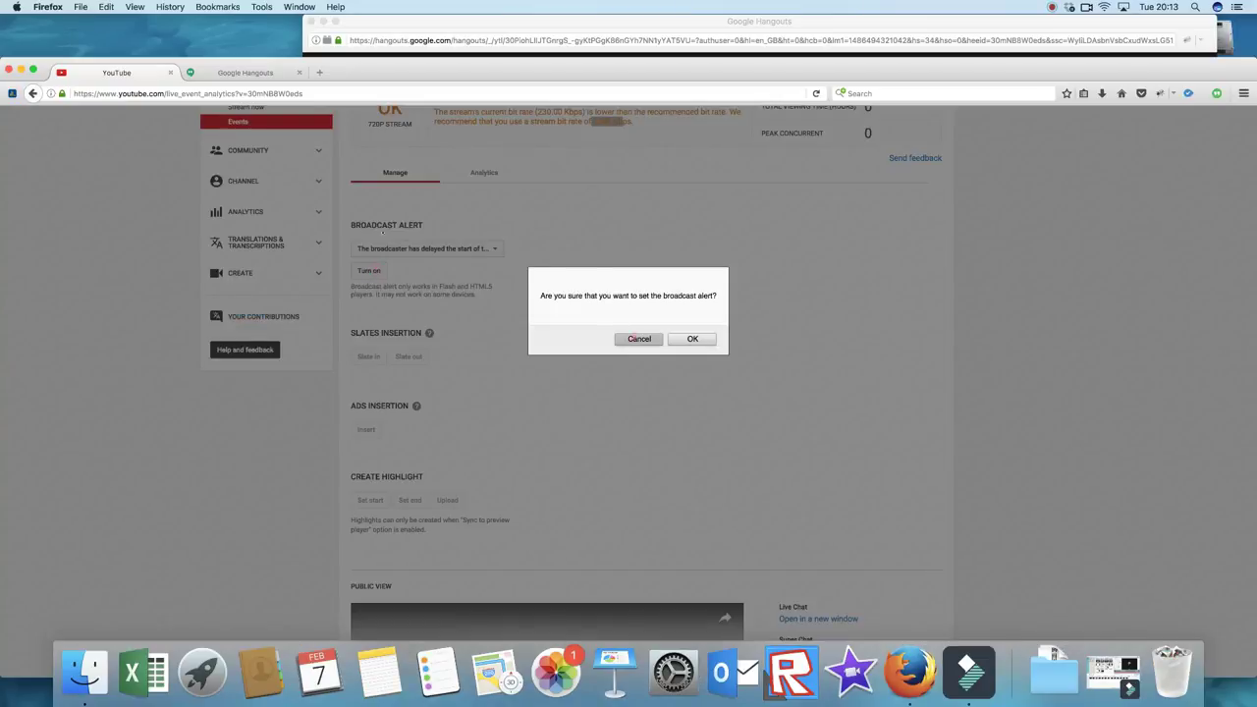
pyautogui.click(637, 338)
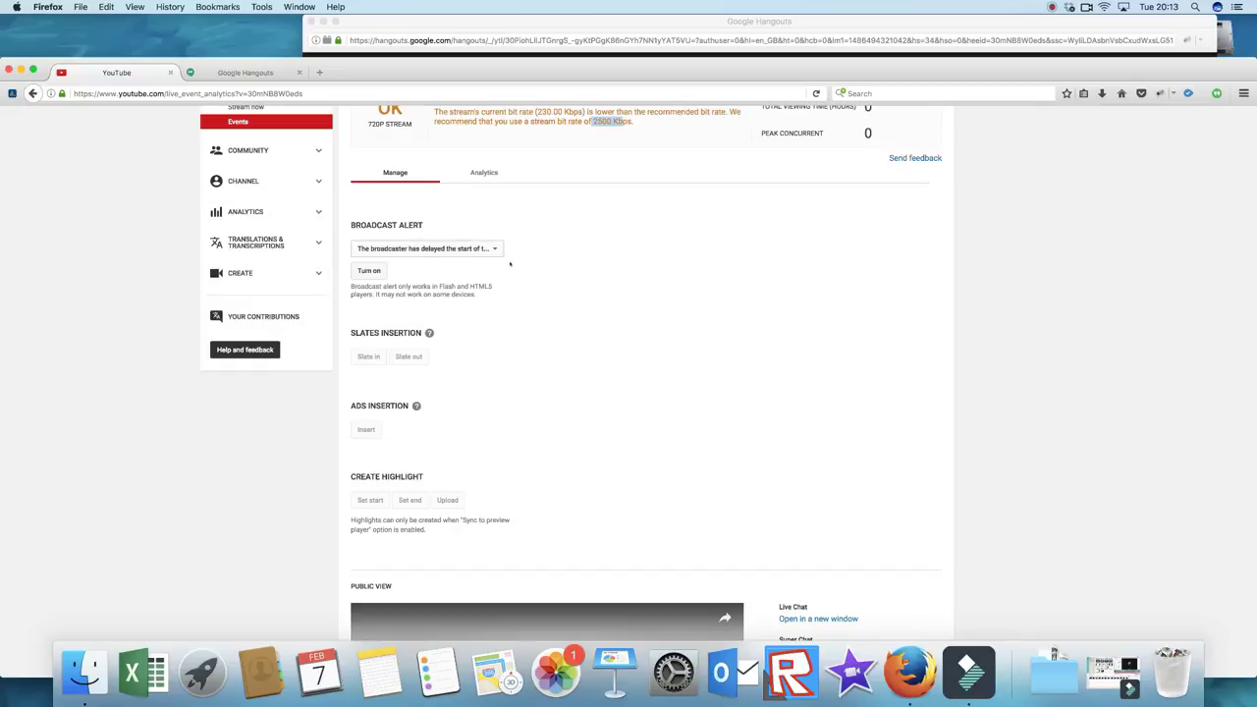
# Step: Open the Live Chat popout link in a new tab and switch to it
pyautogui.scroll(-2, 505, 294)
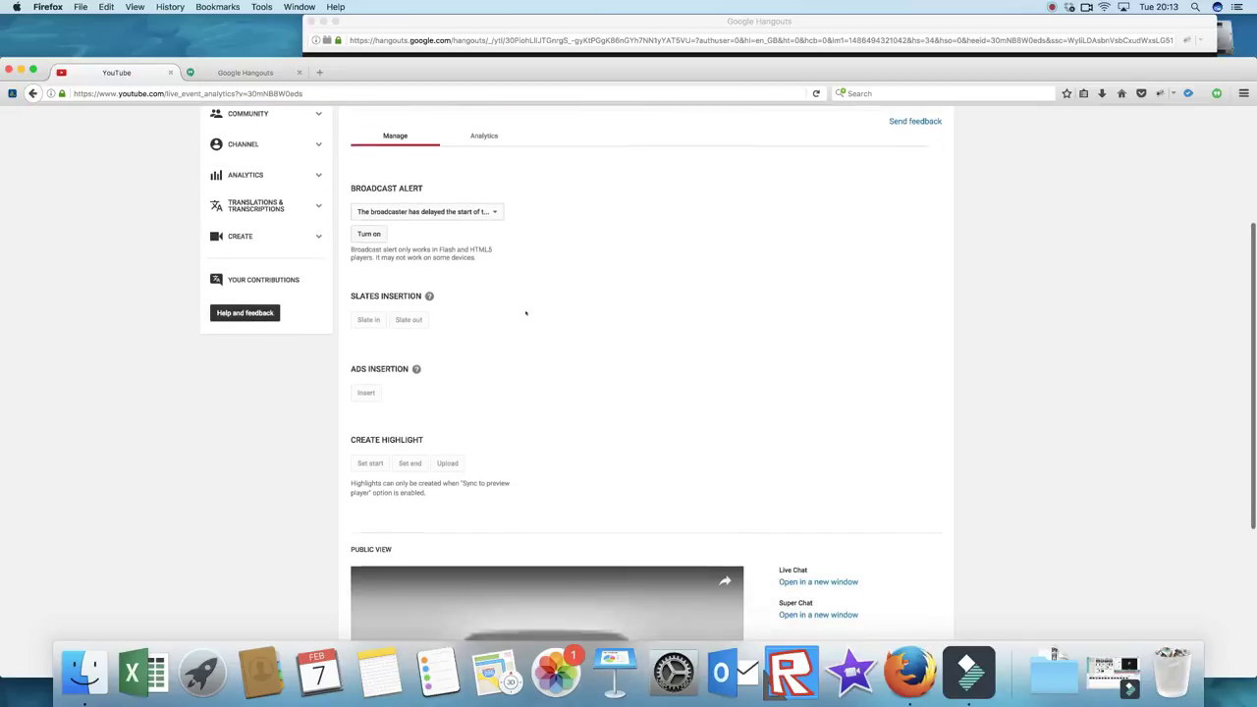
pyautogui.scroll(-5, 511, 319)
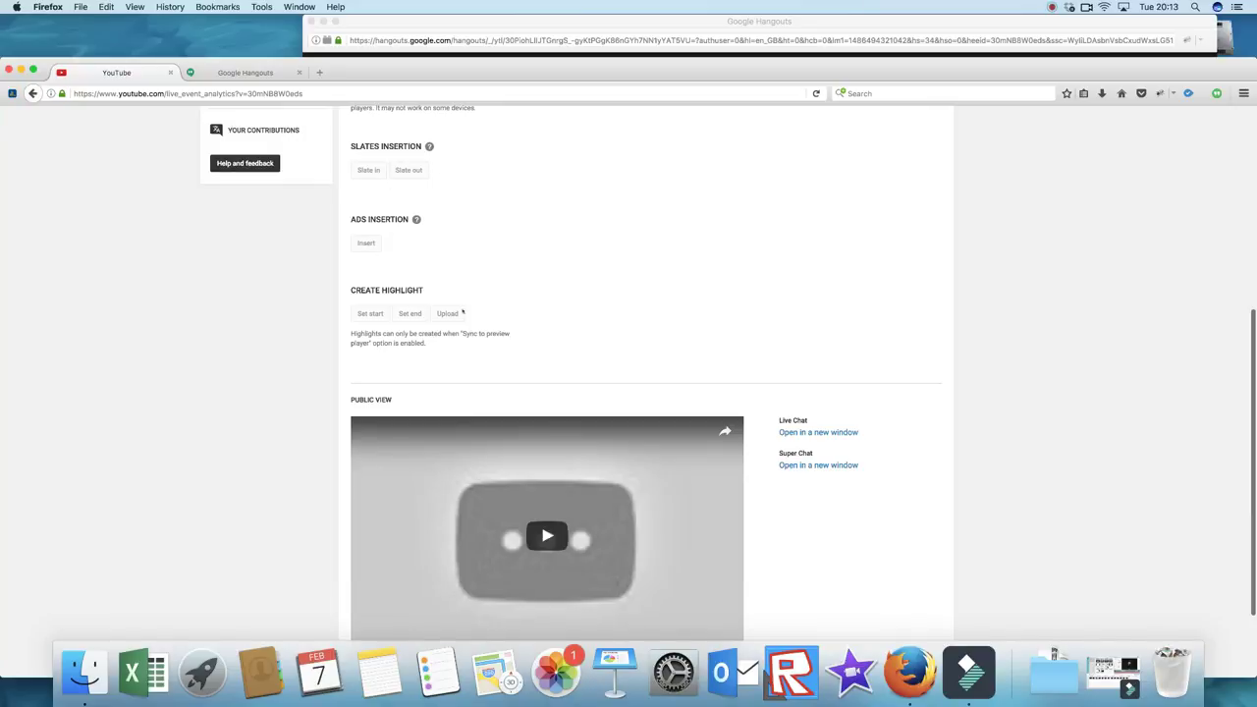
pyautogui.scroll(-3, 511, 315)
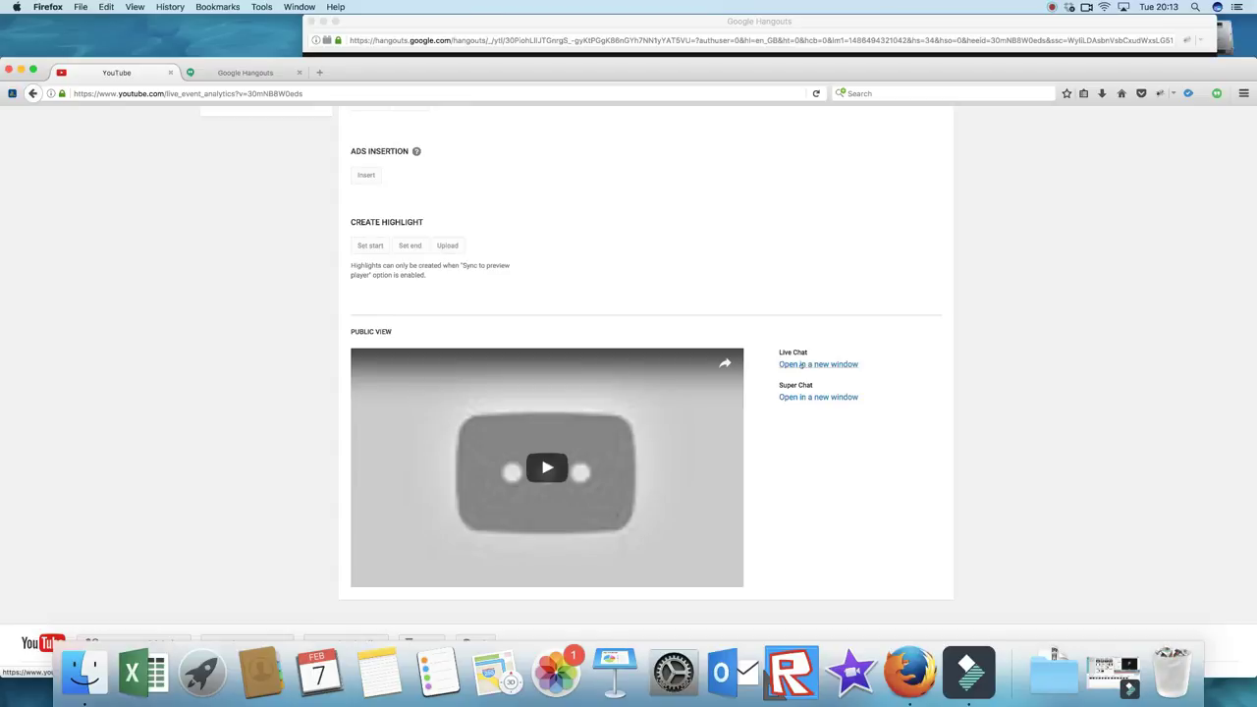
pyautogui.rightClick(802, 364)
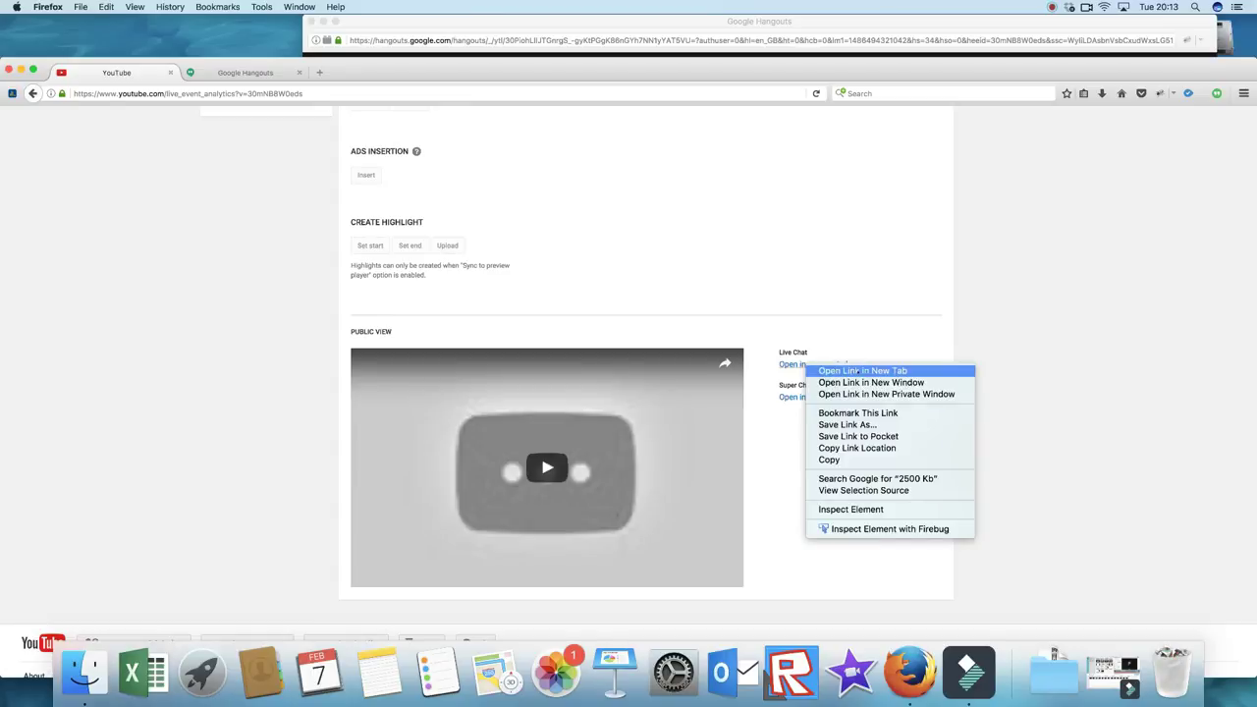
pyautogui.click(860, 370)
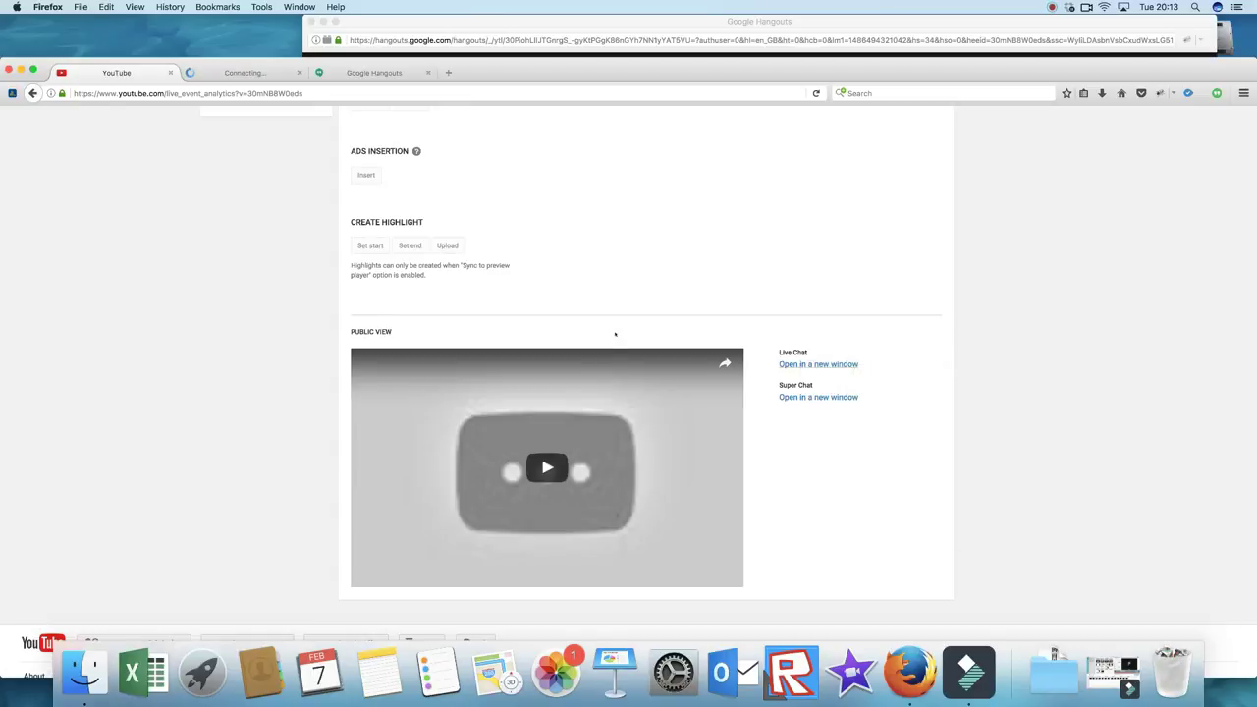
pyautogui.scroll(-1, 416, 203)
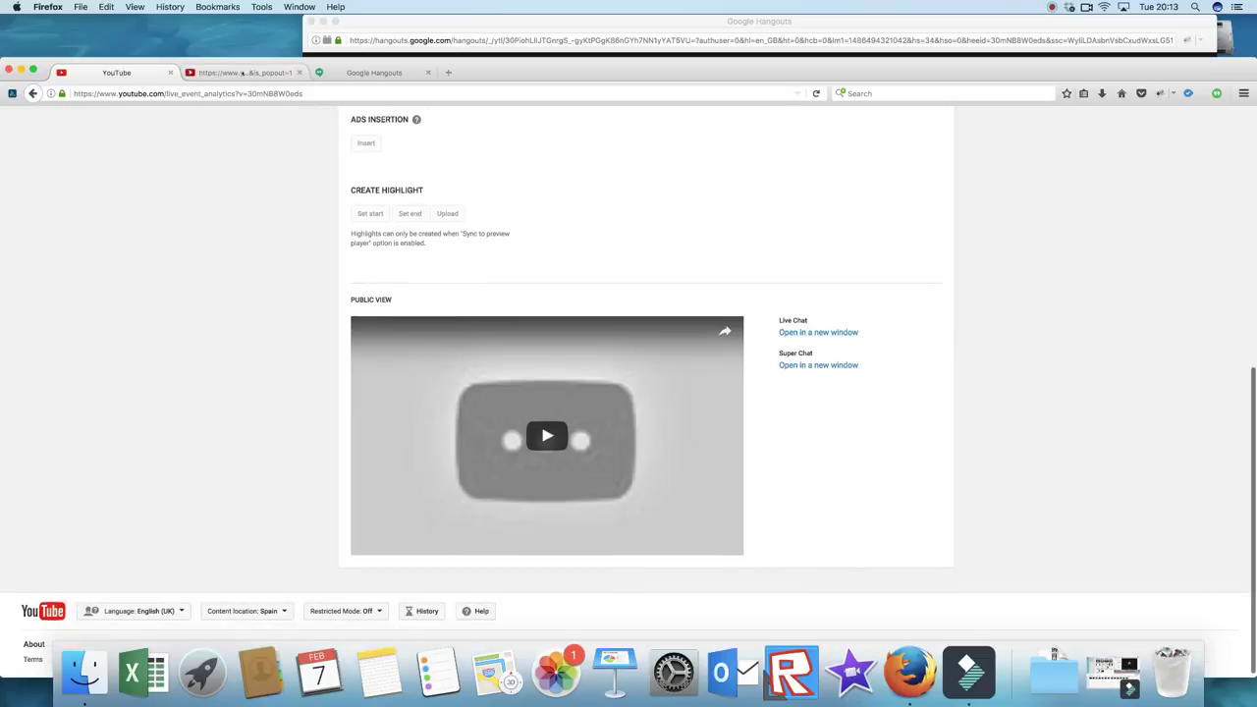
pyautogui.click(243, 74)
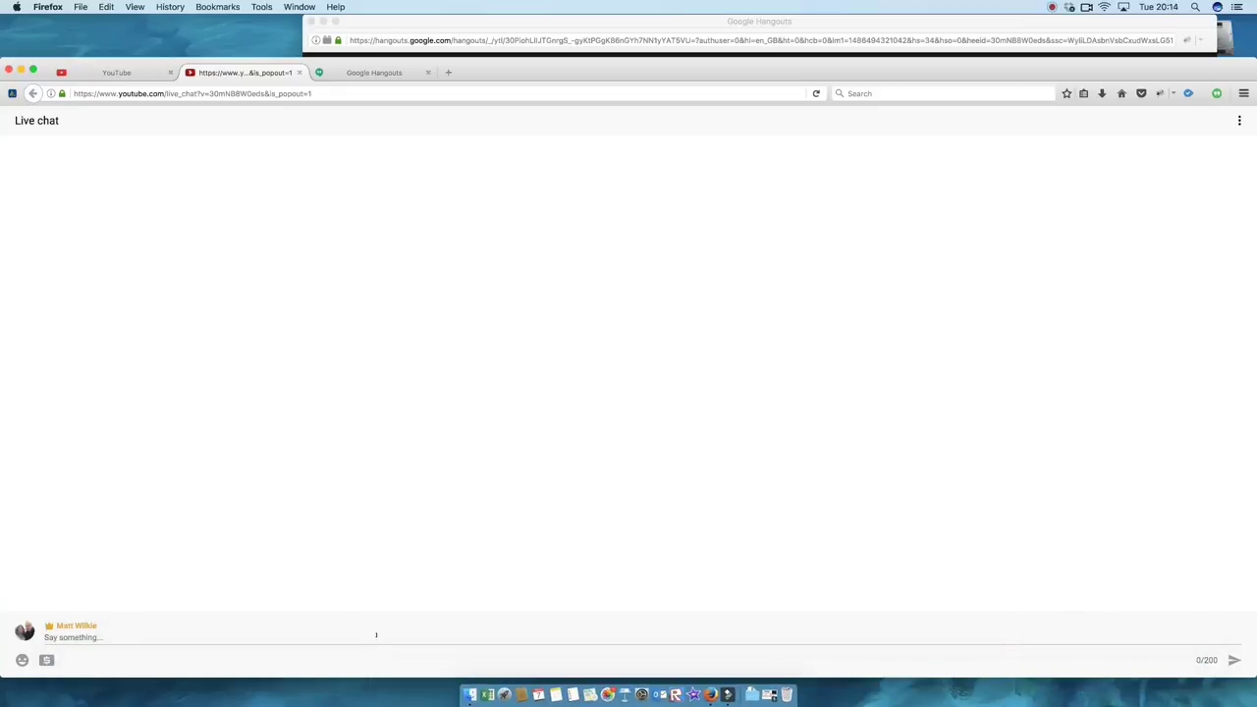
# Step: Post a hello greeting with the user's name in the live chat, then return to the control room tab
pyautogui.click(376, 635)
pyautogui.write('hello ')
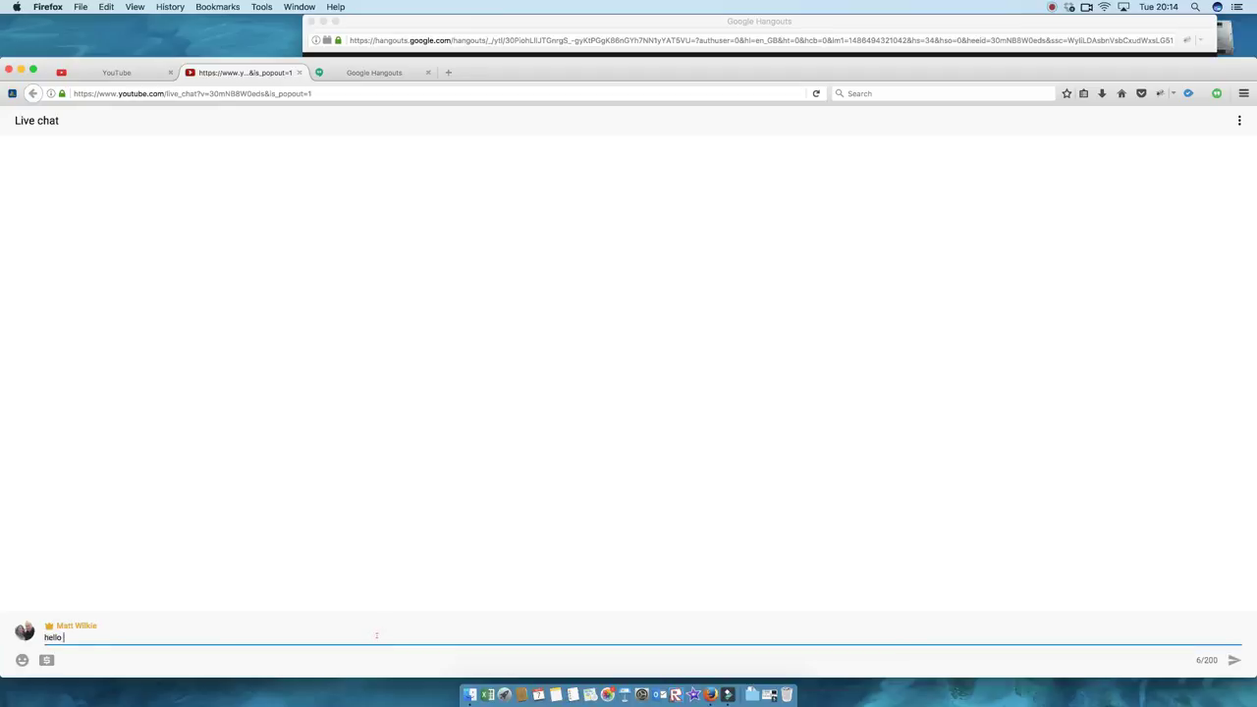
pyautogui.write('its me Matt!')
pyautogui.press('Return')
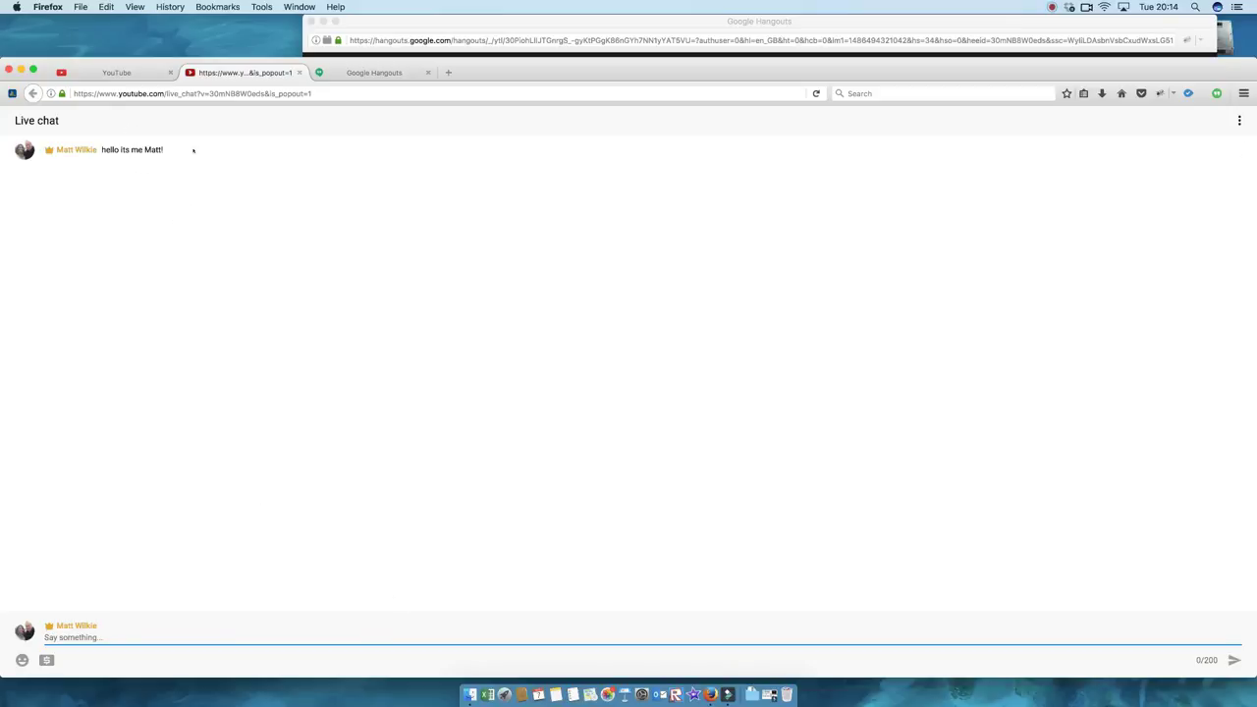
pyautogui.click(137, 72)
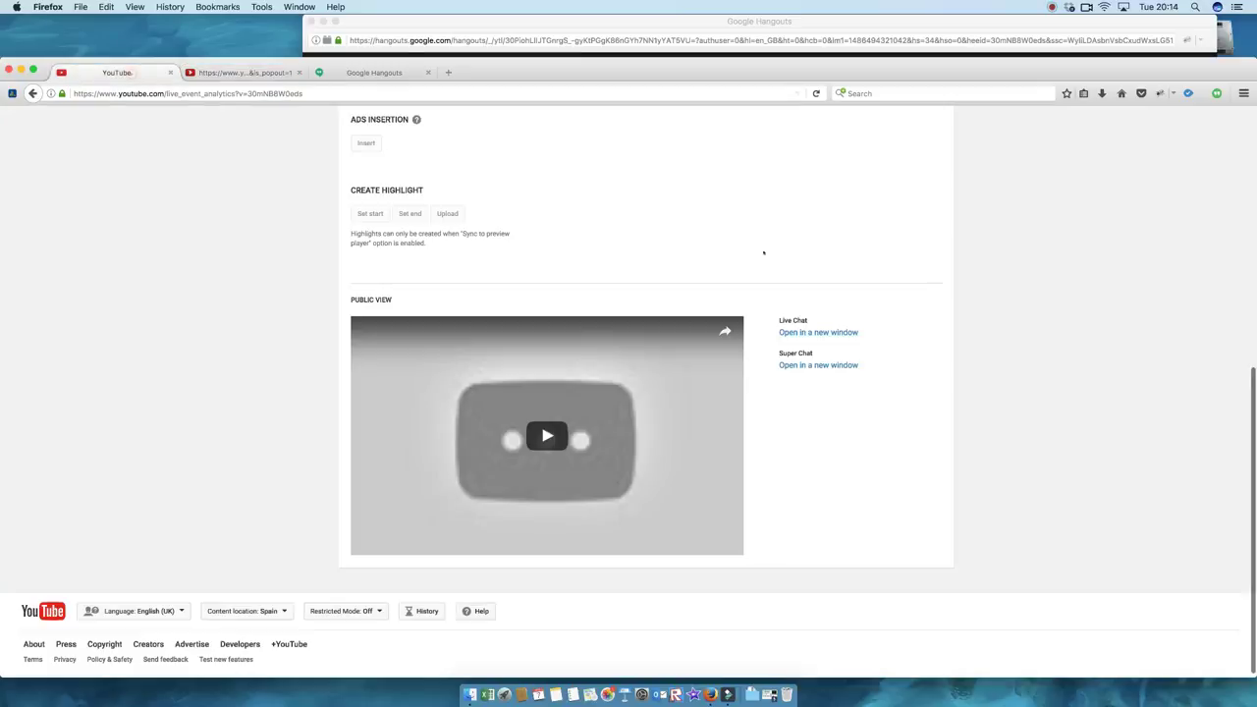
# Step: Change the Broadcast Alert dropdown from the delayed-start message back to None
pyautogui.scroll(10, 958, 310)
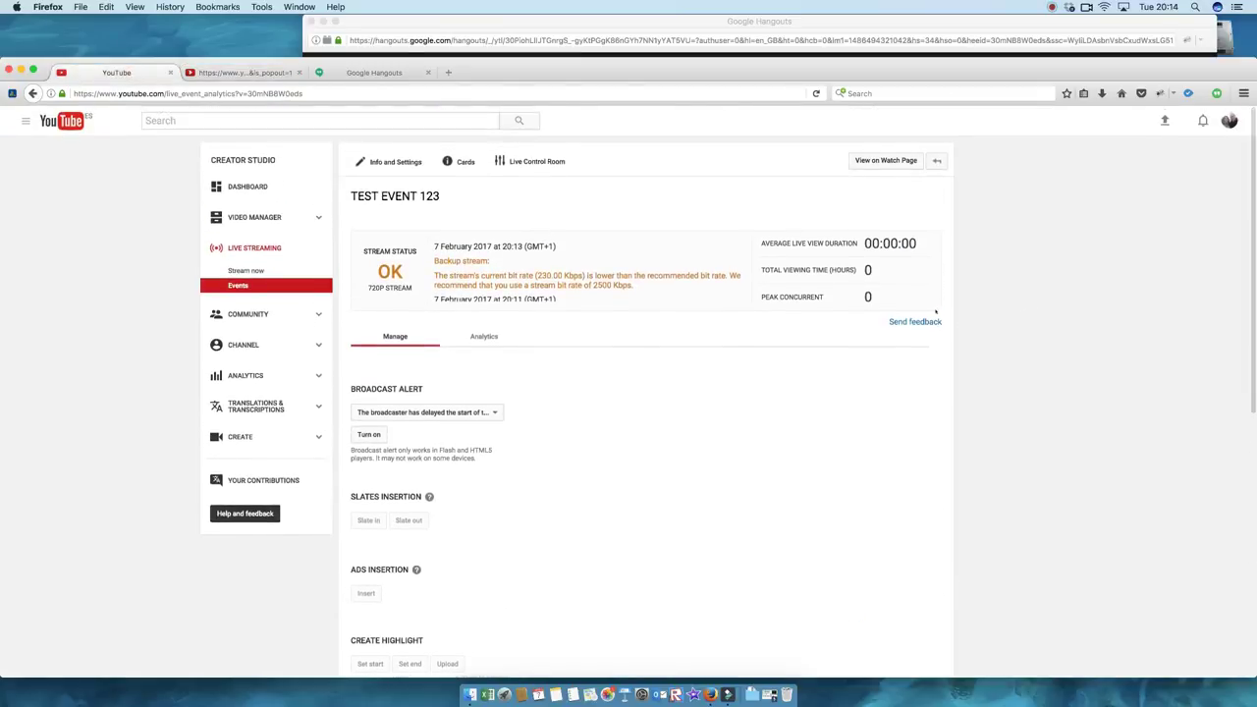
pyautogui.scroll(-3, 913, 314)
pyautogui.scroll(-5, 886, 319)
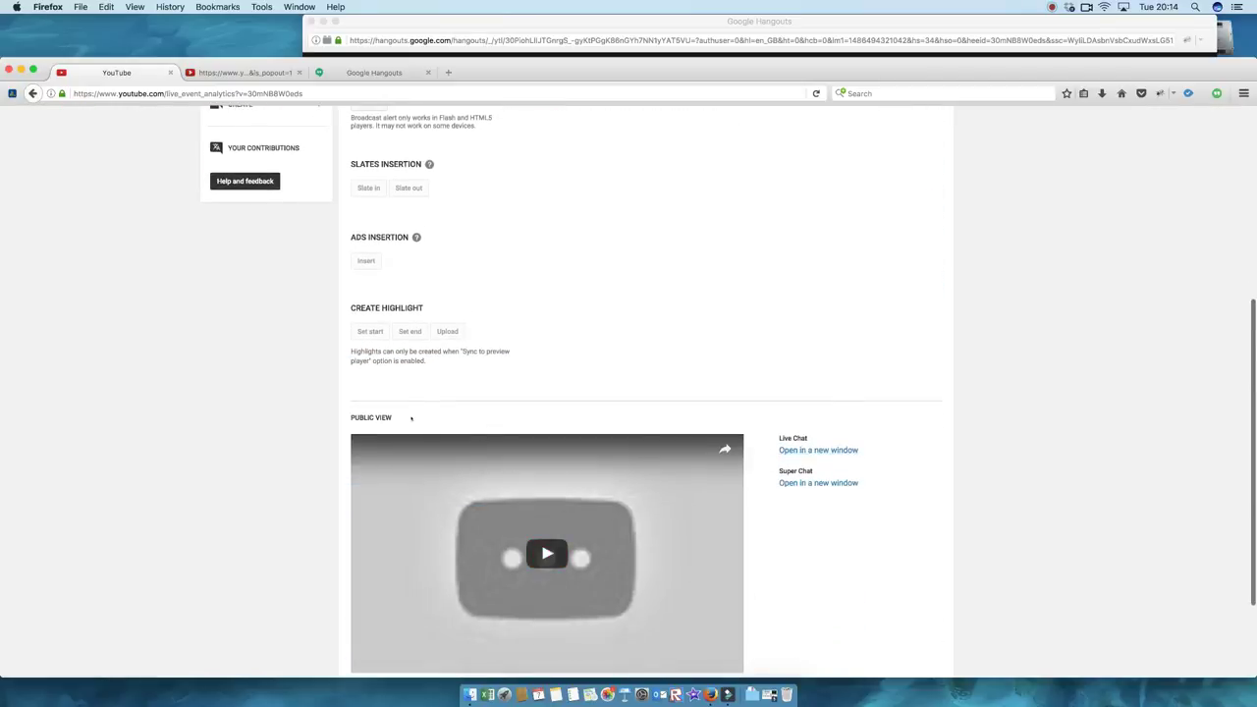
pyautogui.tripleClick(413, 417)
pyautogui.scroll(4, 861, 430)
pyautogui.scroll(-6, 873, 426)
pyautogui.scroll(11, 929, 403)
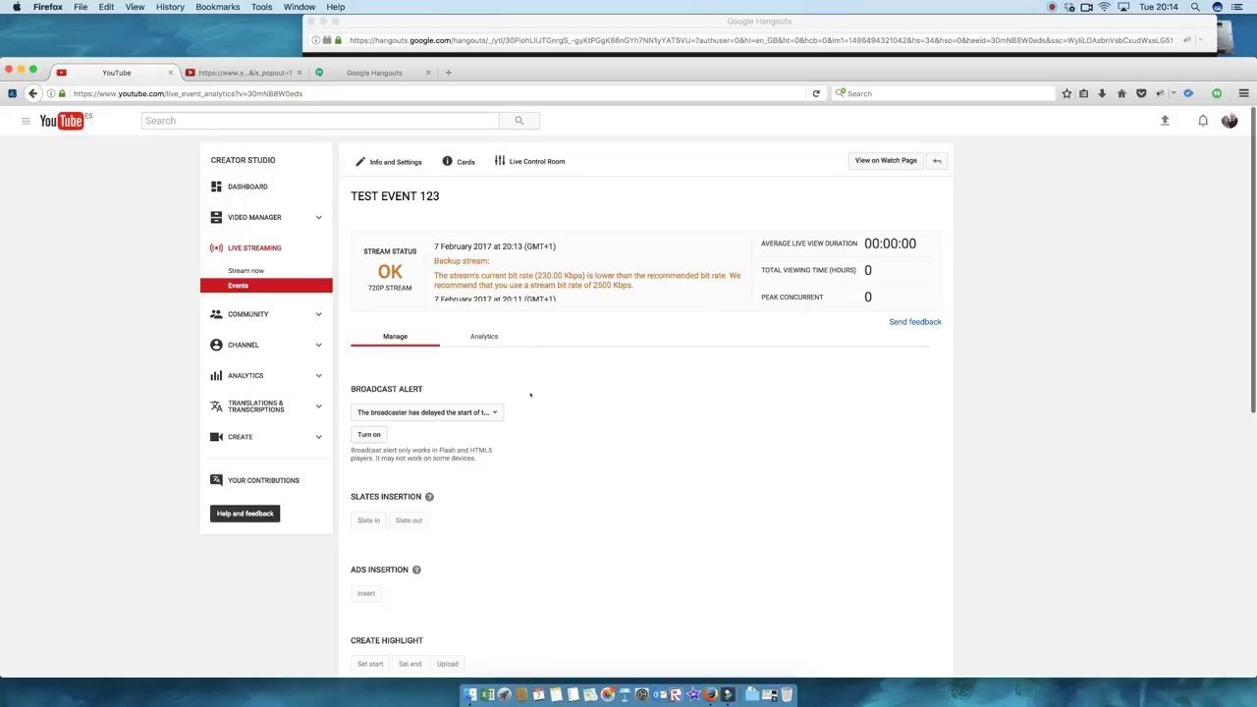
pyautogui.scroll(-1, 534, 402)
pyautogui.click(488, 387)
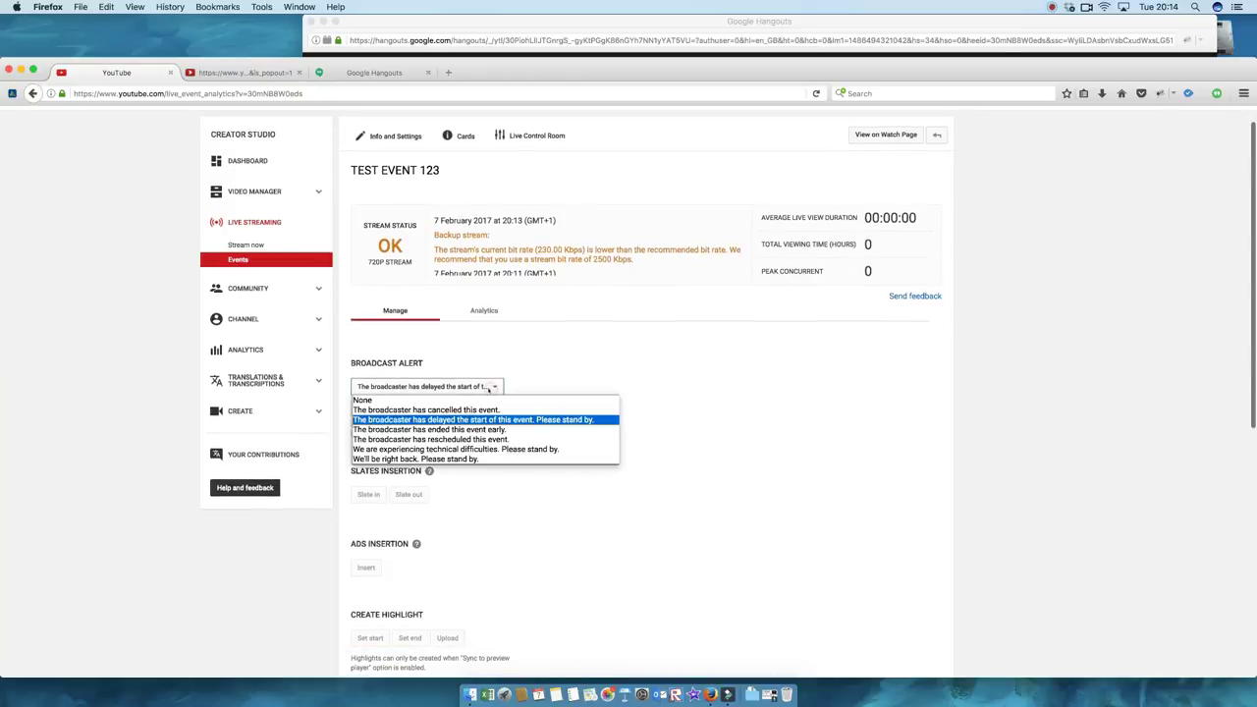
pyautogui.click(481, 400)
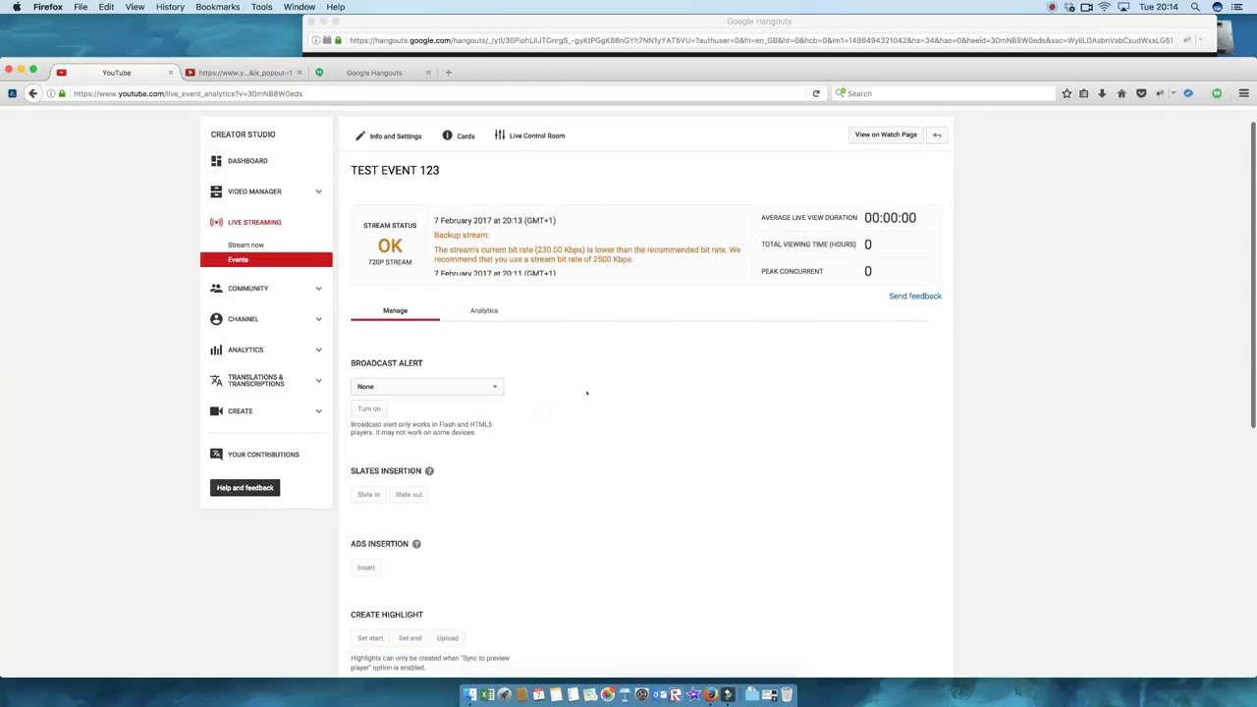
pyautogui.scroll(-8, 570, 373)
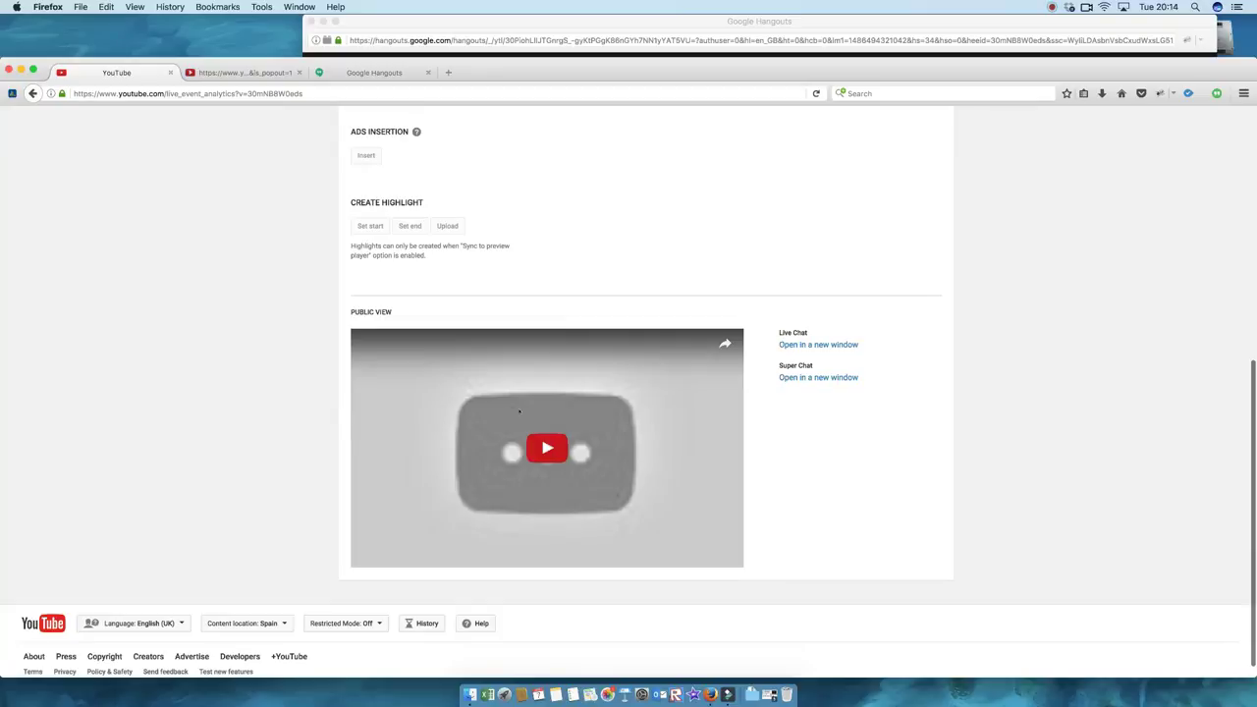
# Step: Start the Public View preview and open the Super Chat popout in a new tab
pyautogui.click(520, 412)
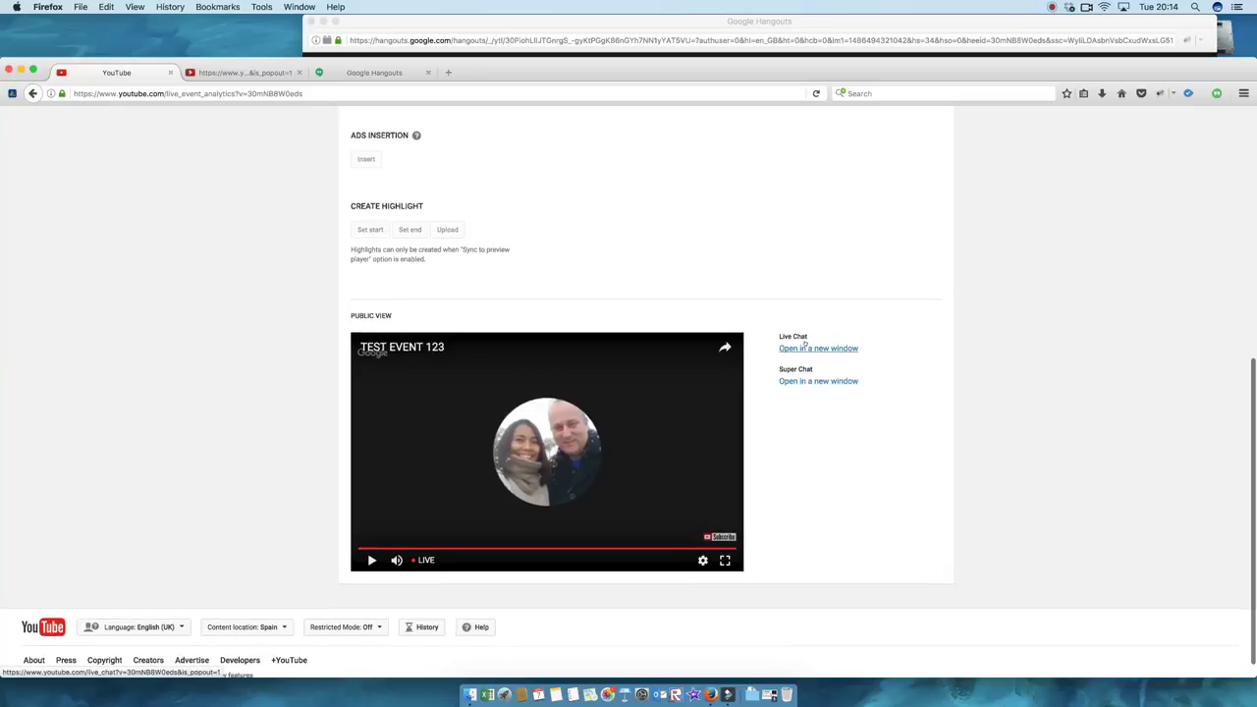
pyautogui.rightClick(820, 381)
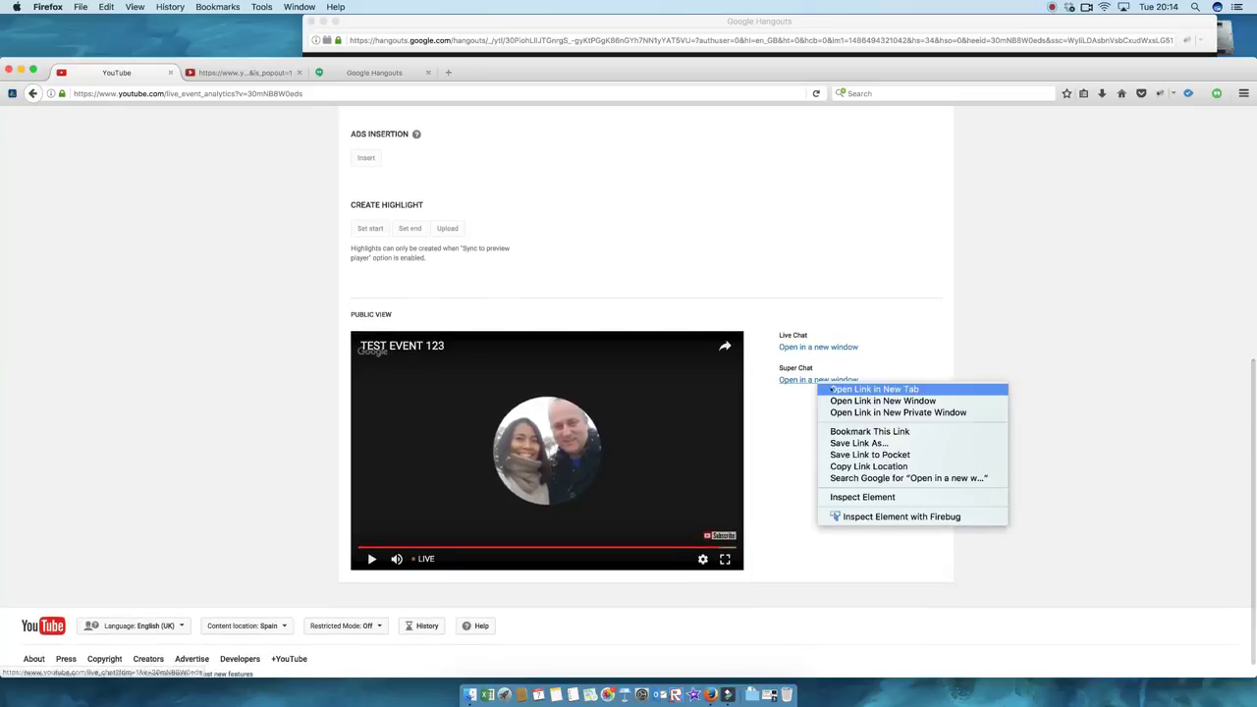
pyautogui.click(831, 389)
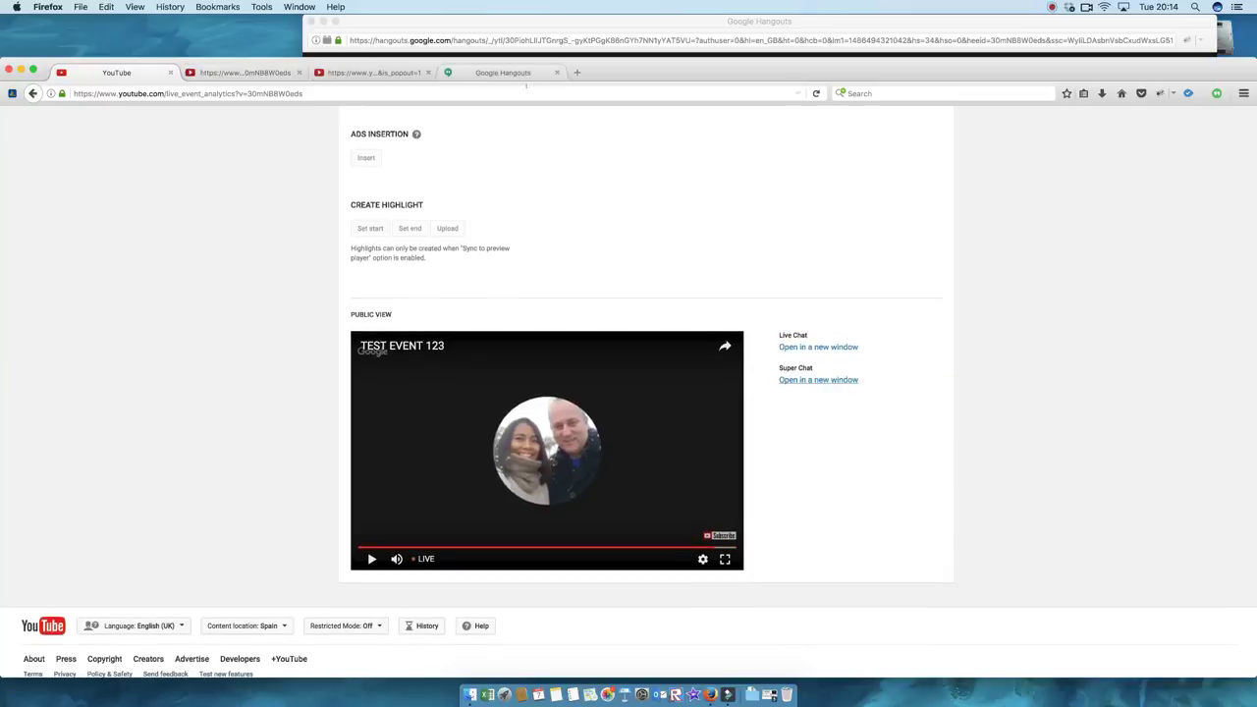
pyautogui.click(265, 74)
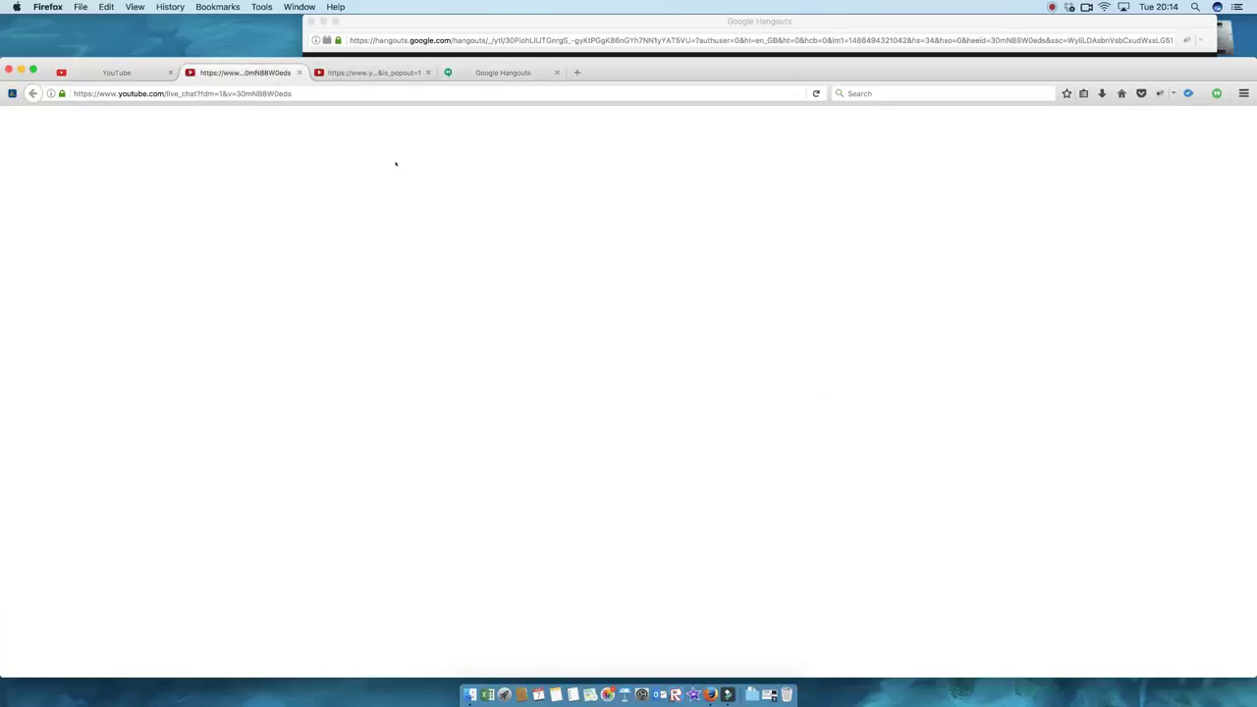
# Step: Close the duplicate blank live_chat?fdm=1 tab and return to the Live Control Room tab
pyautogui.moveTo(877, 76); pyautogui.dragTo(903, 56)
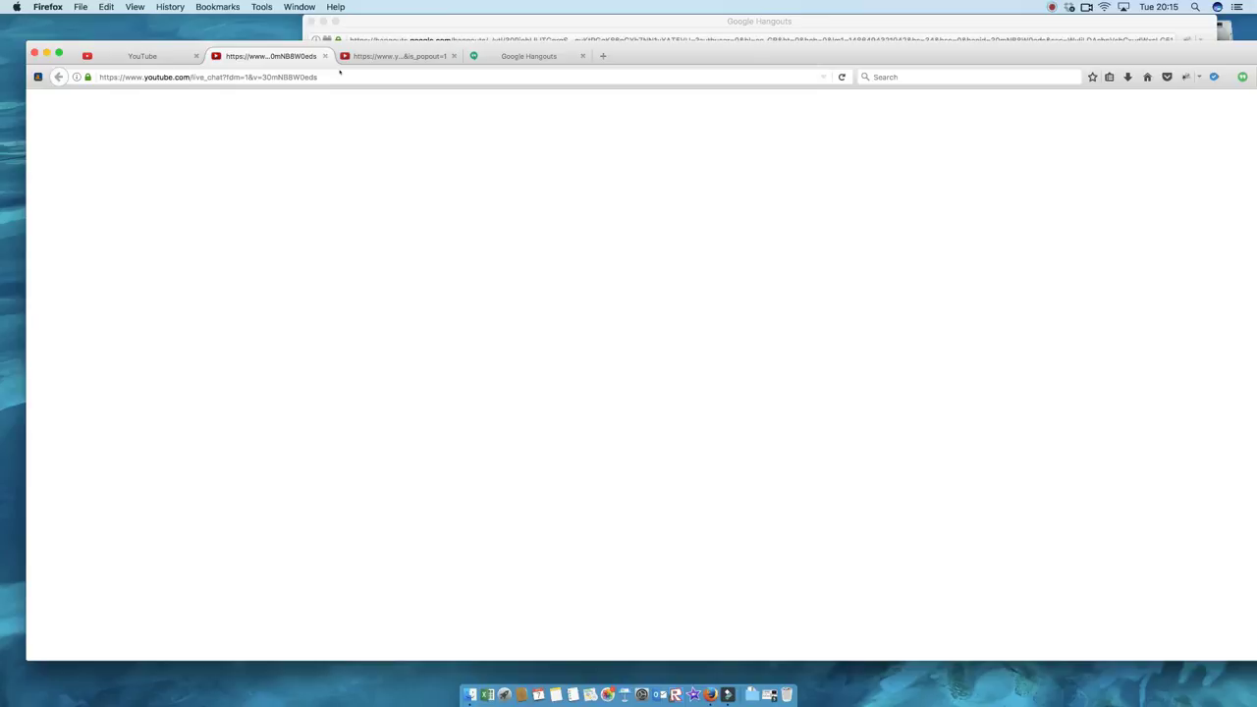
pyautogui.click(426, 56)
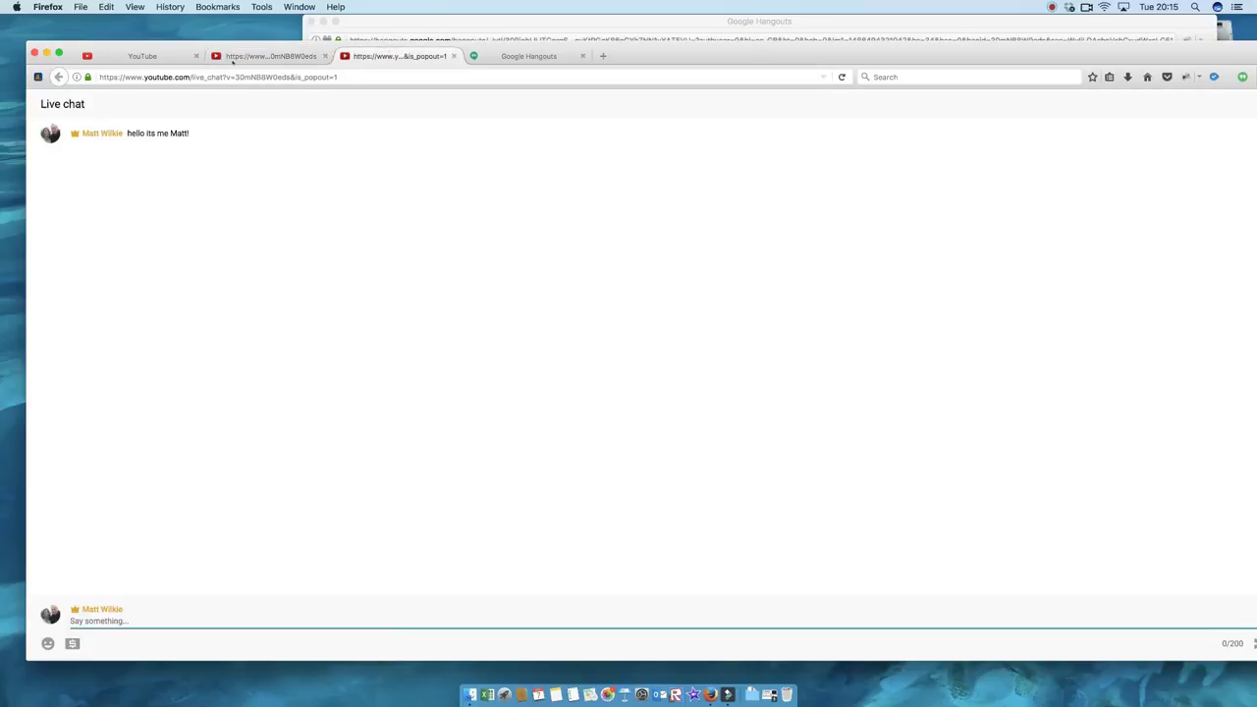
pyautogui.click(265, 56)
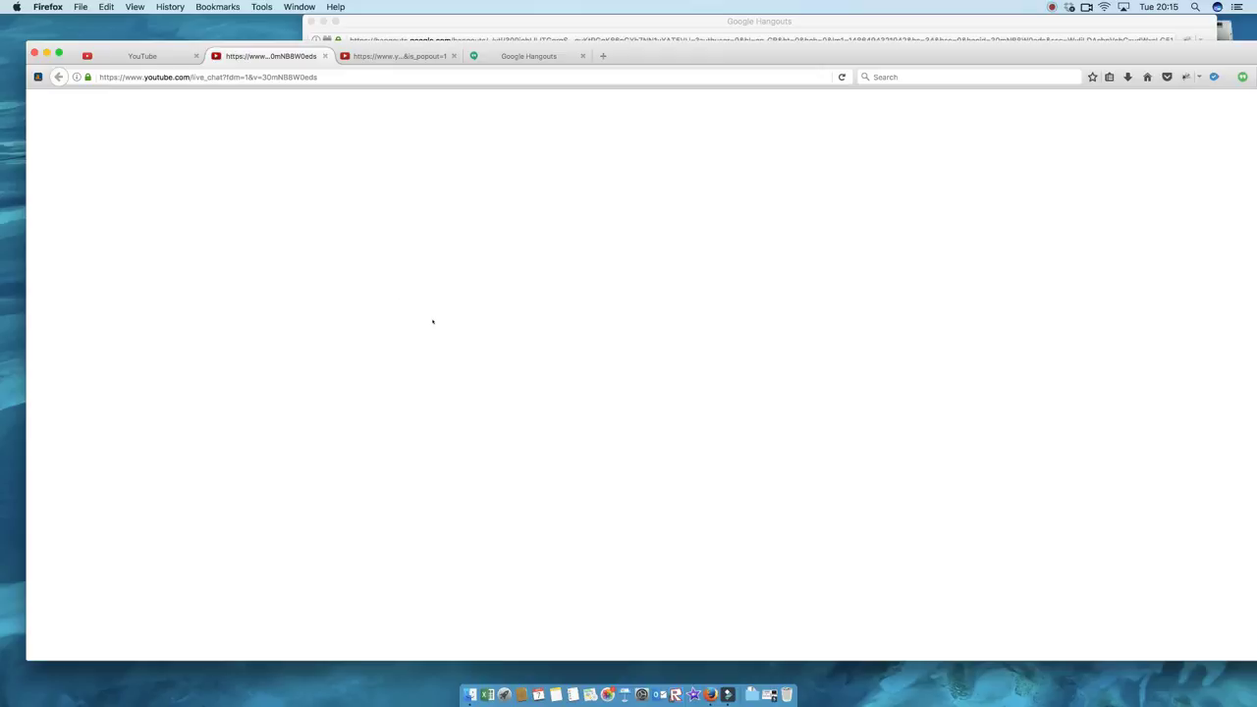
pyautogui.moveTo(808, 57); pyautogui.dragTo(770, 56)
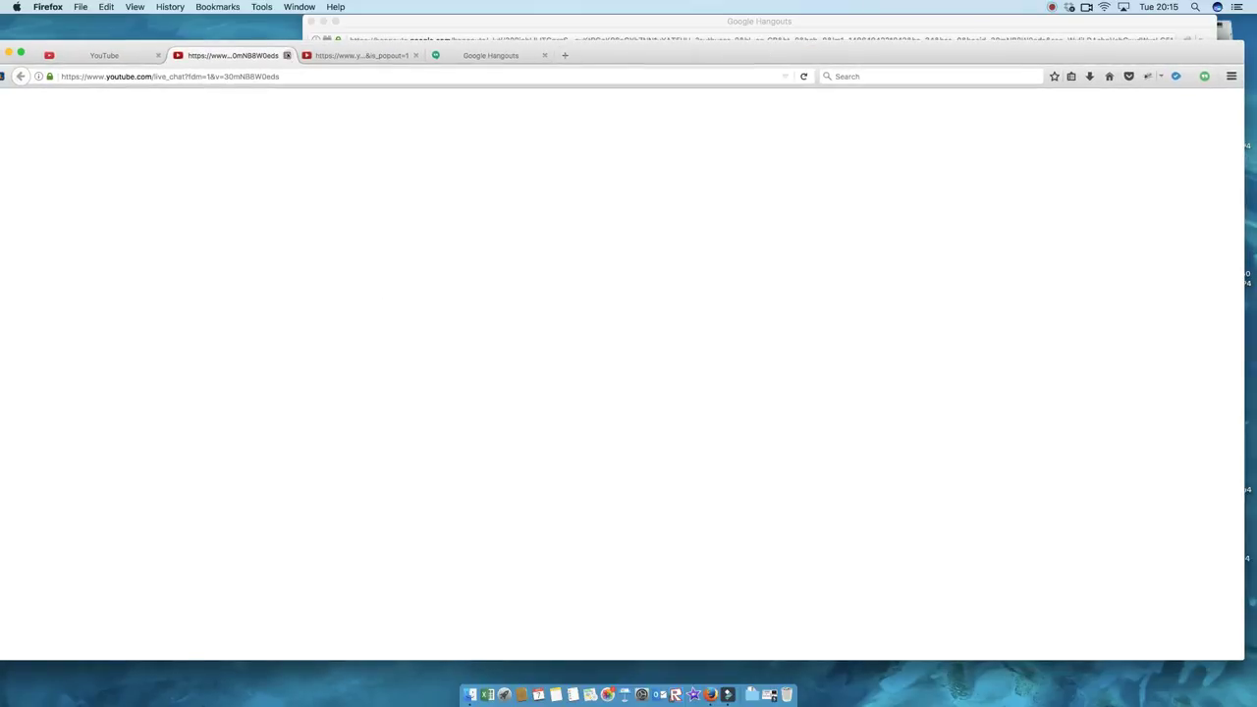
pyautogui.click(286, 55)
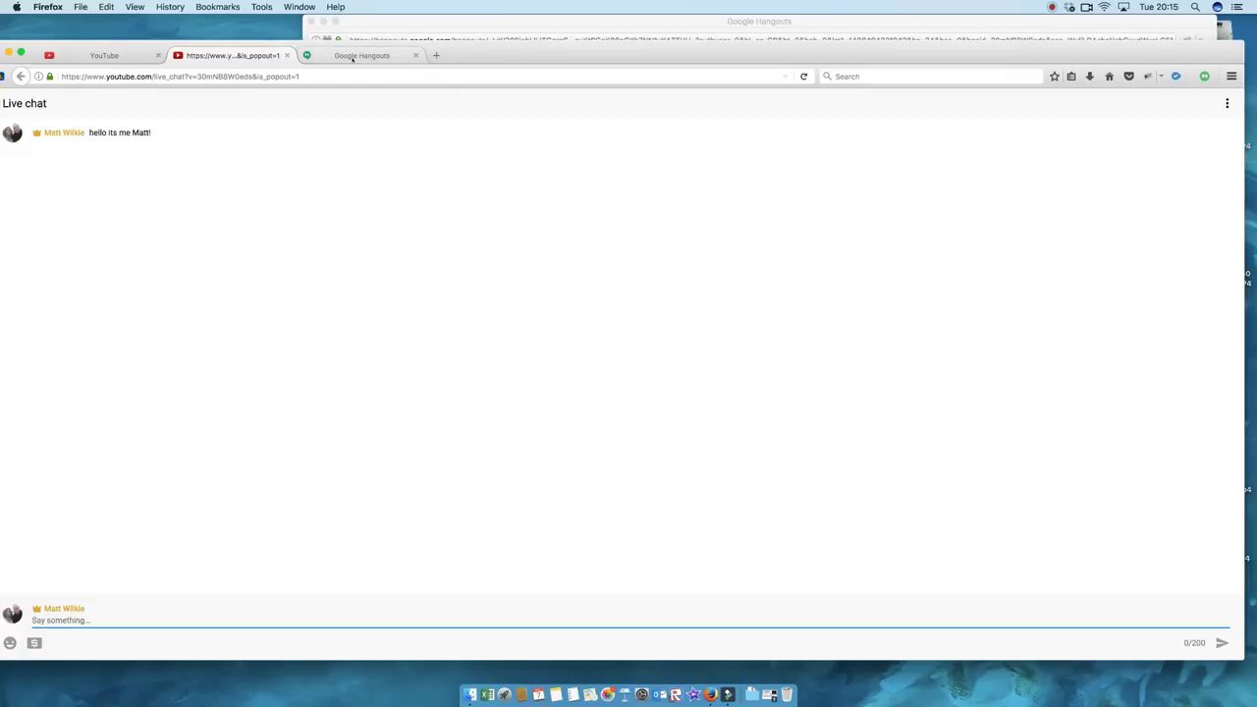
pyautogui.click(352, 56)
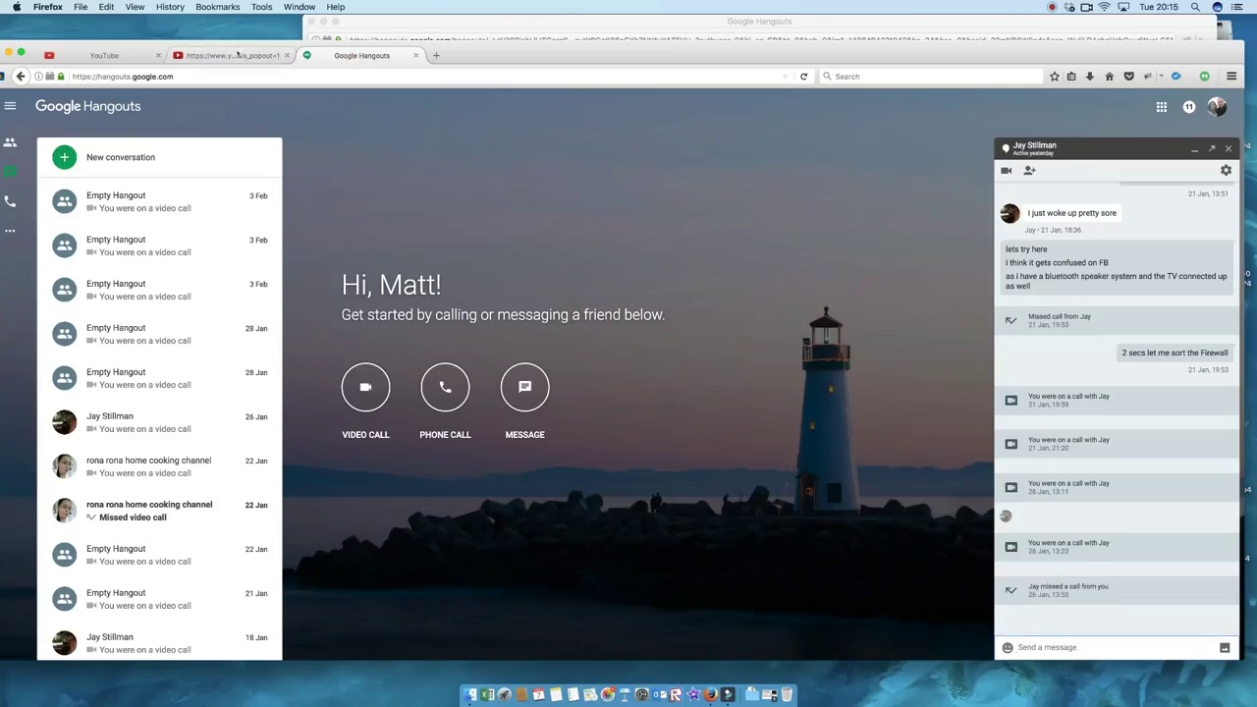
pyautogui.click(237, 55)
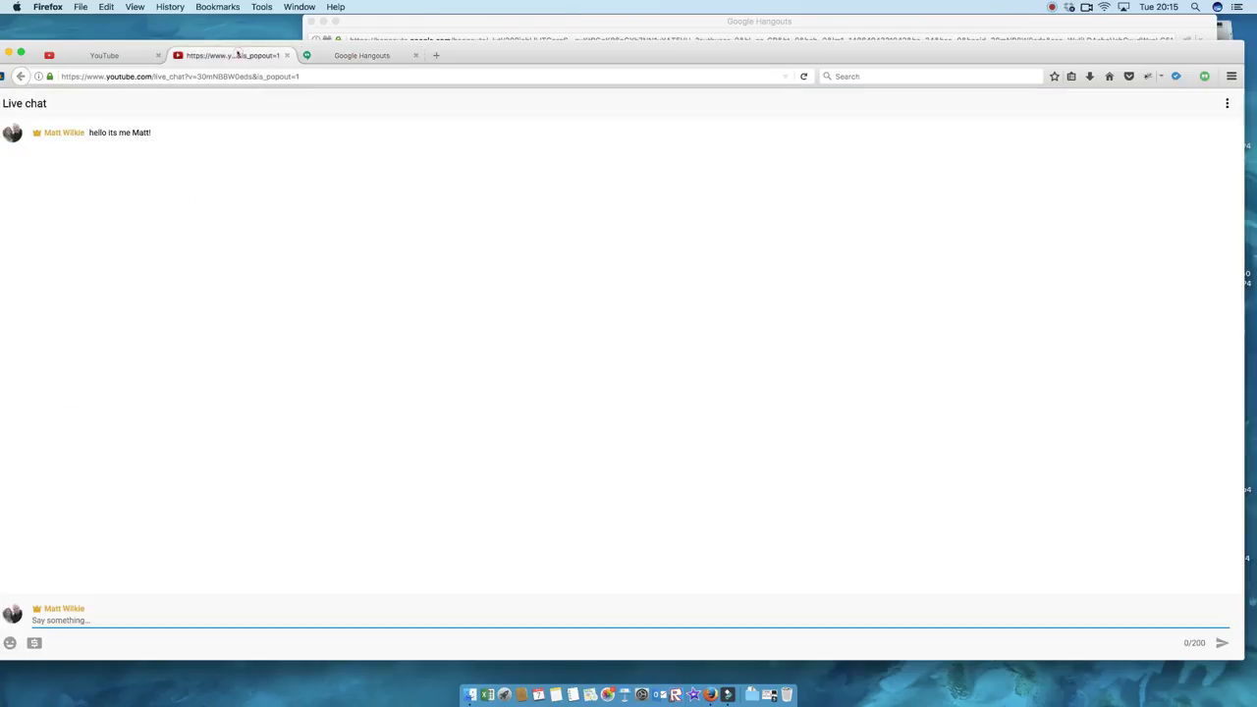
pyautogui.click(109, 56)
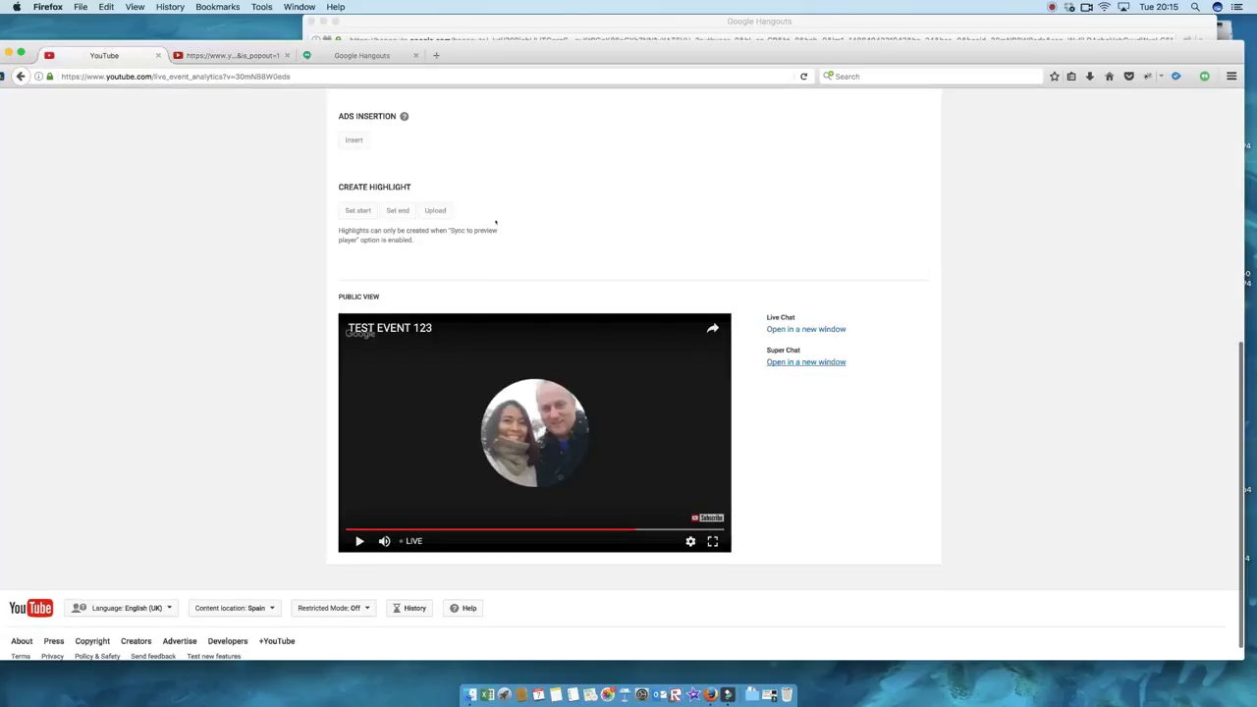
# Step: Open the TEST EVENT 123 title from Public View in a new tab and view its live watch page
pyautogui.scroll(-1, 614, 253)
pyautogui.scroll(10, 614, 252)
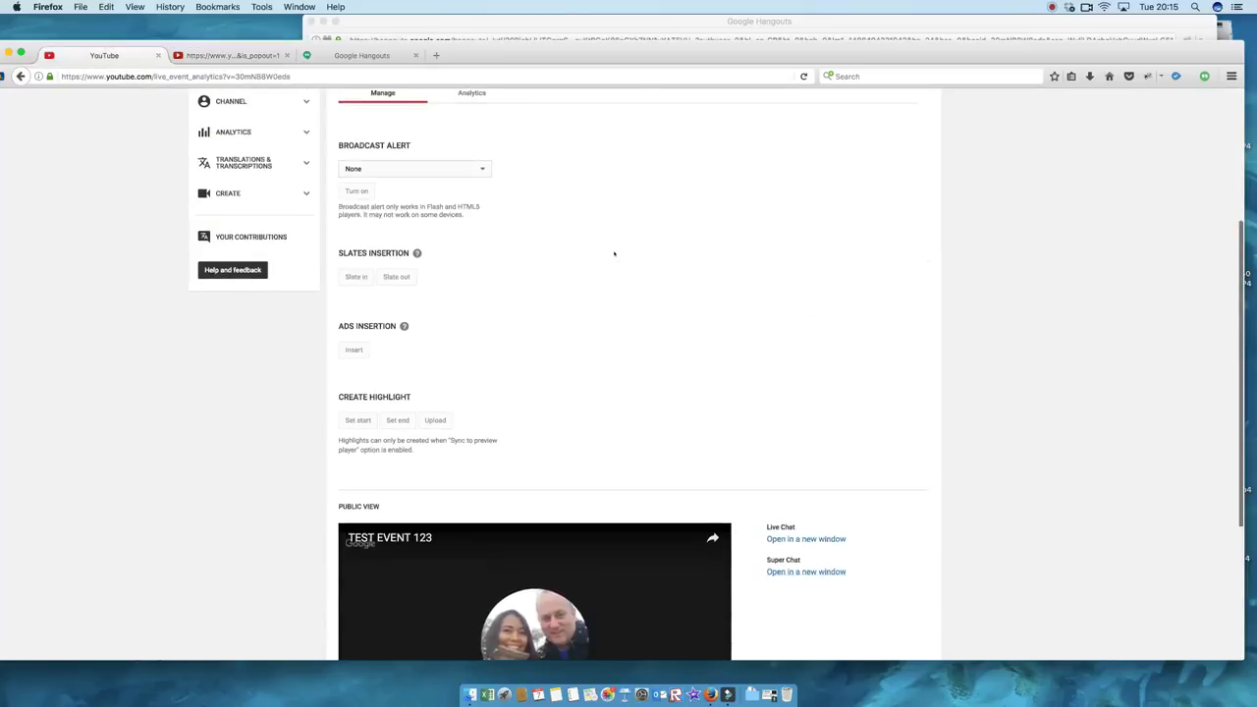
pyautogui.scroll(-5, 614, 253)
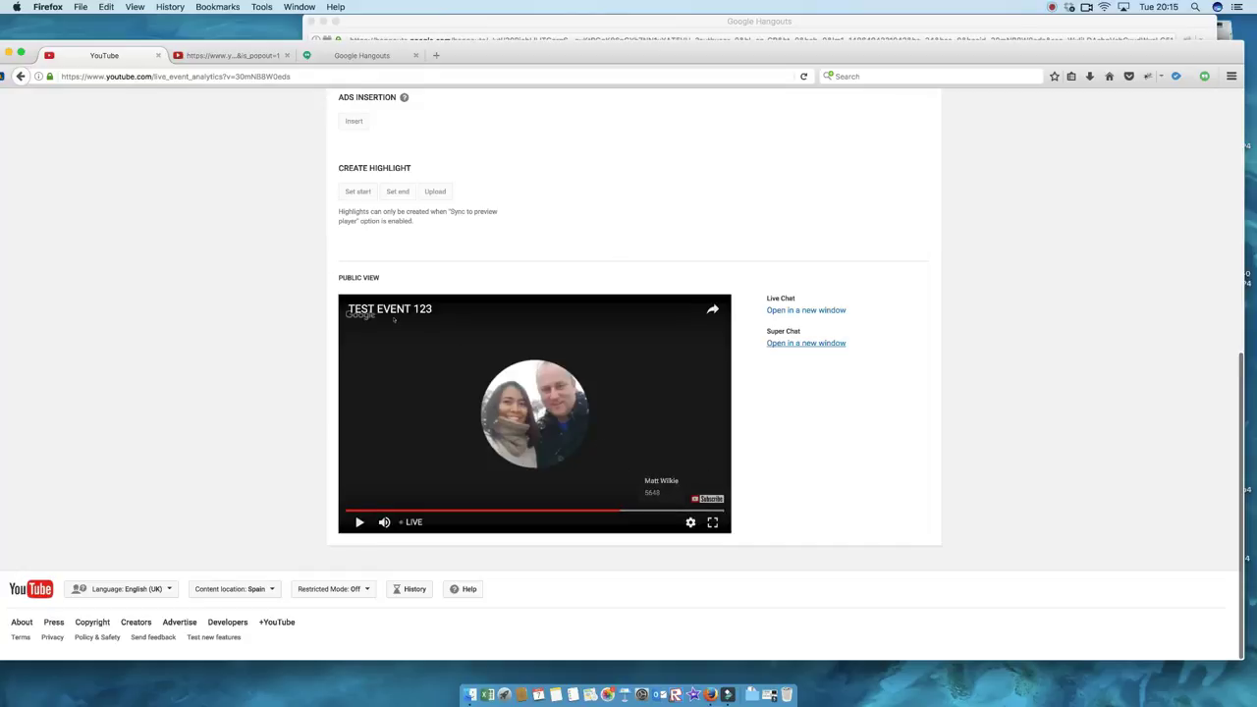
pyautogui.rightClick(393, 307)
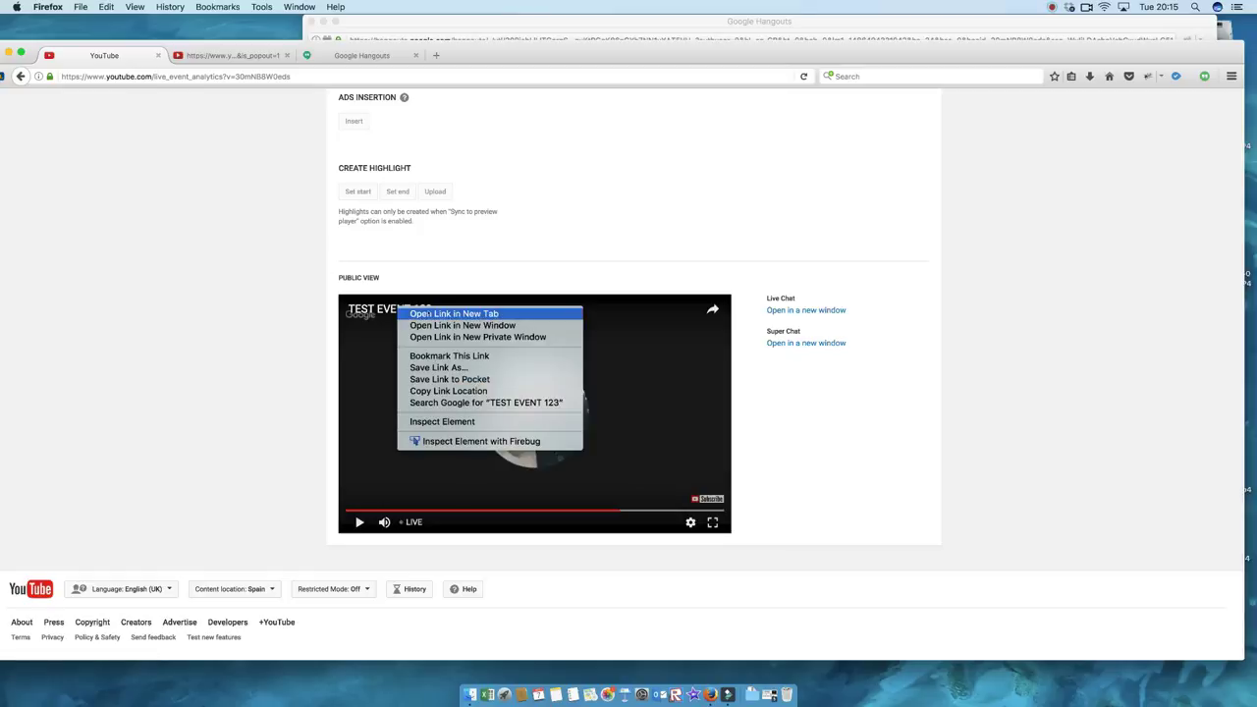
pyautogui.click(429, 313)
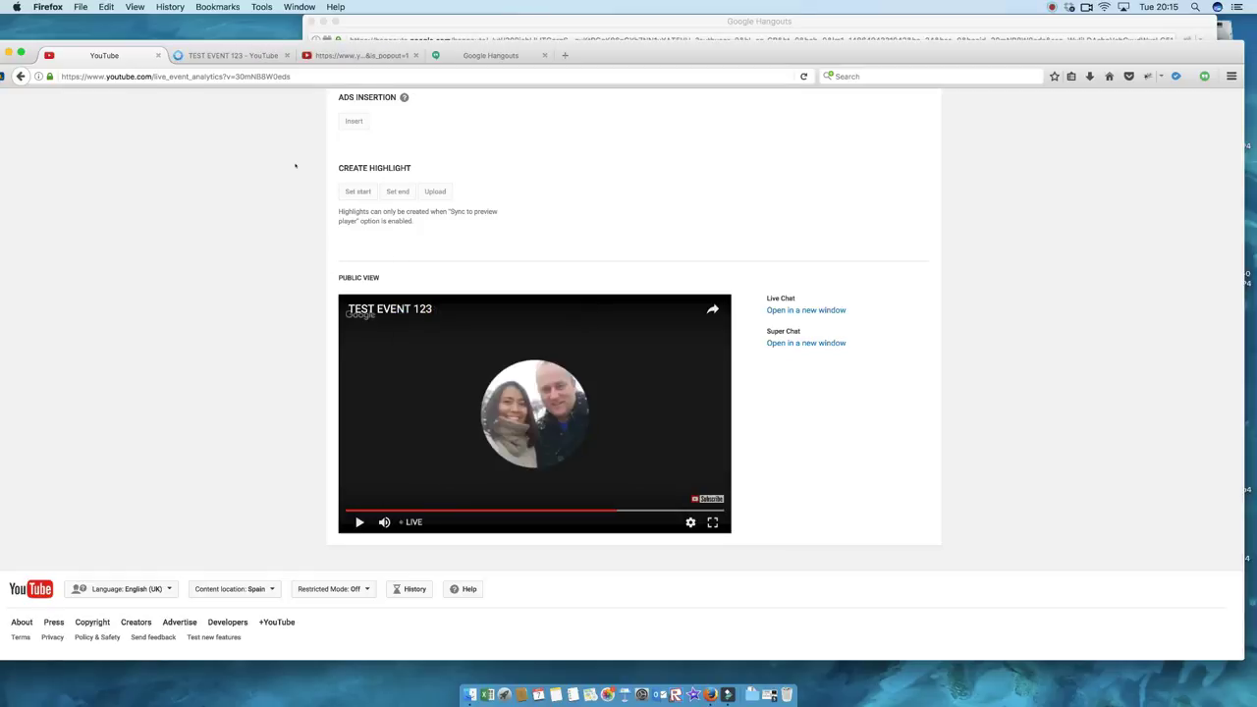
pyautogui.click(224, 57)
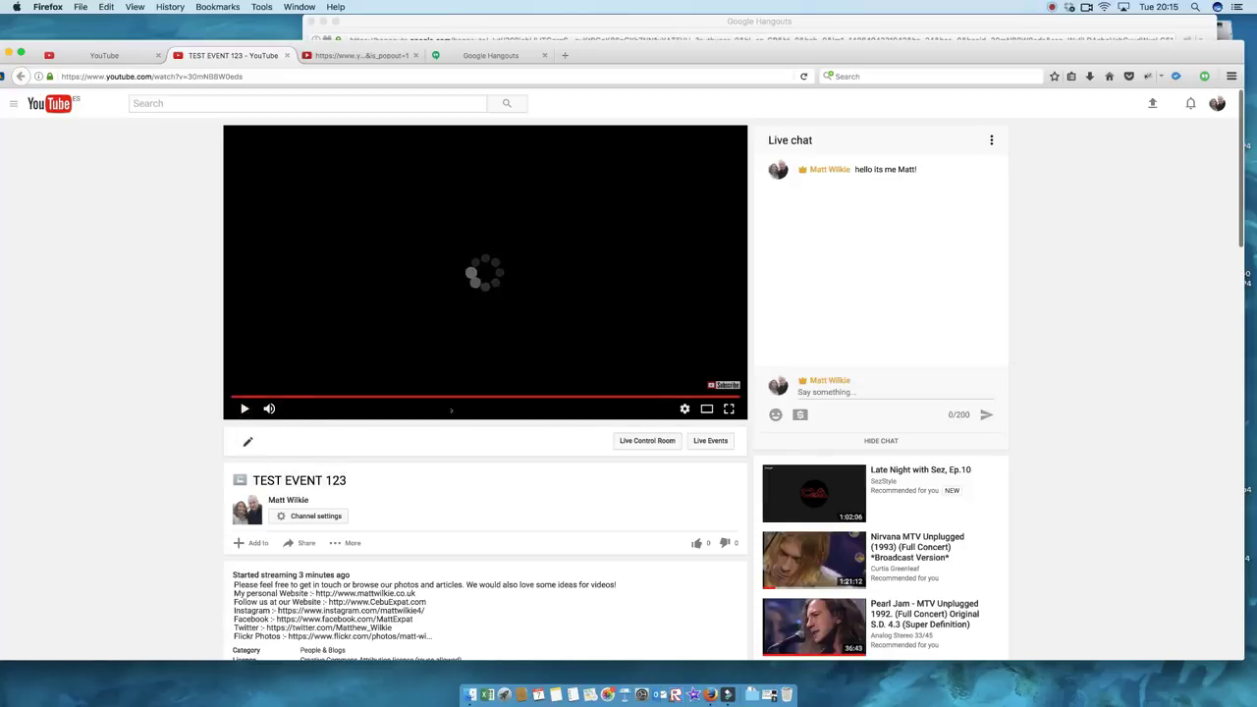
pyautogui.click(107, 56)
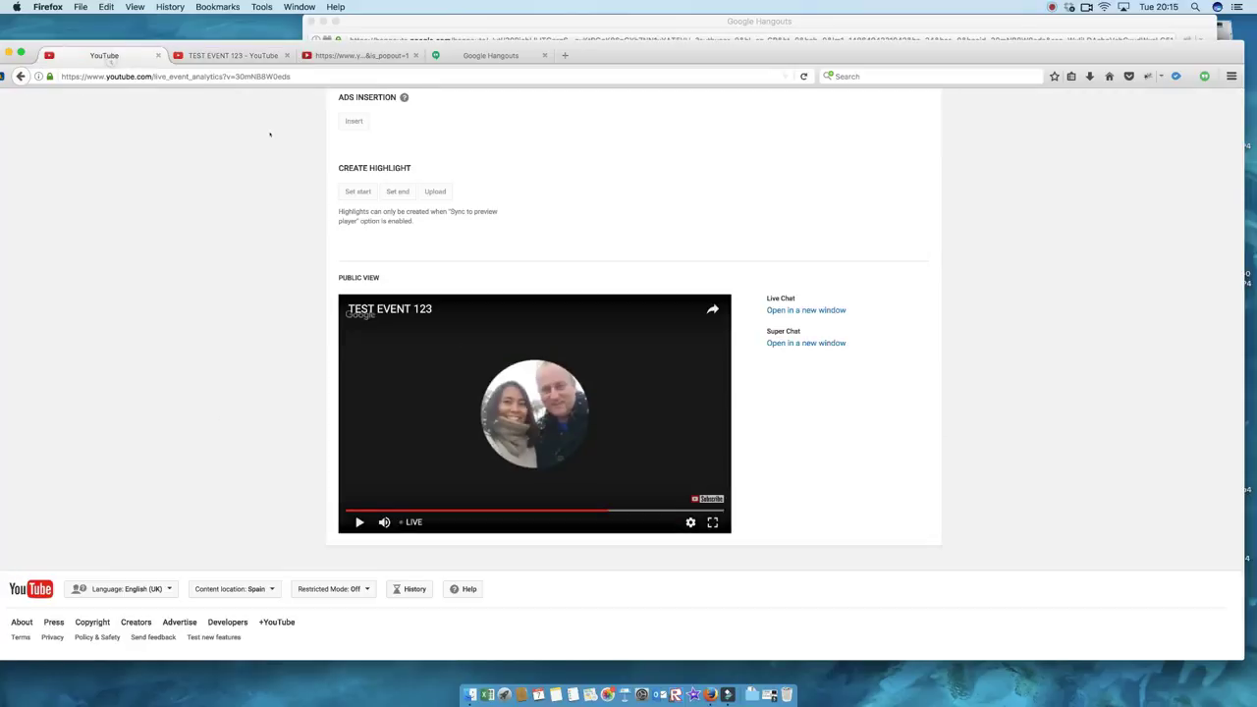
pyautogui.scroll(5, 619, 234)
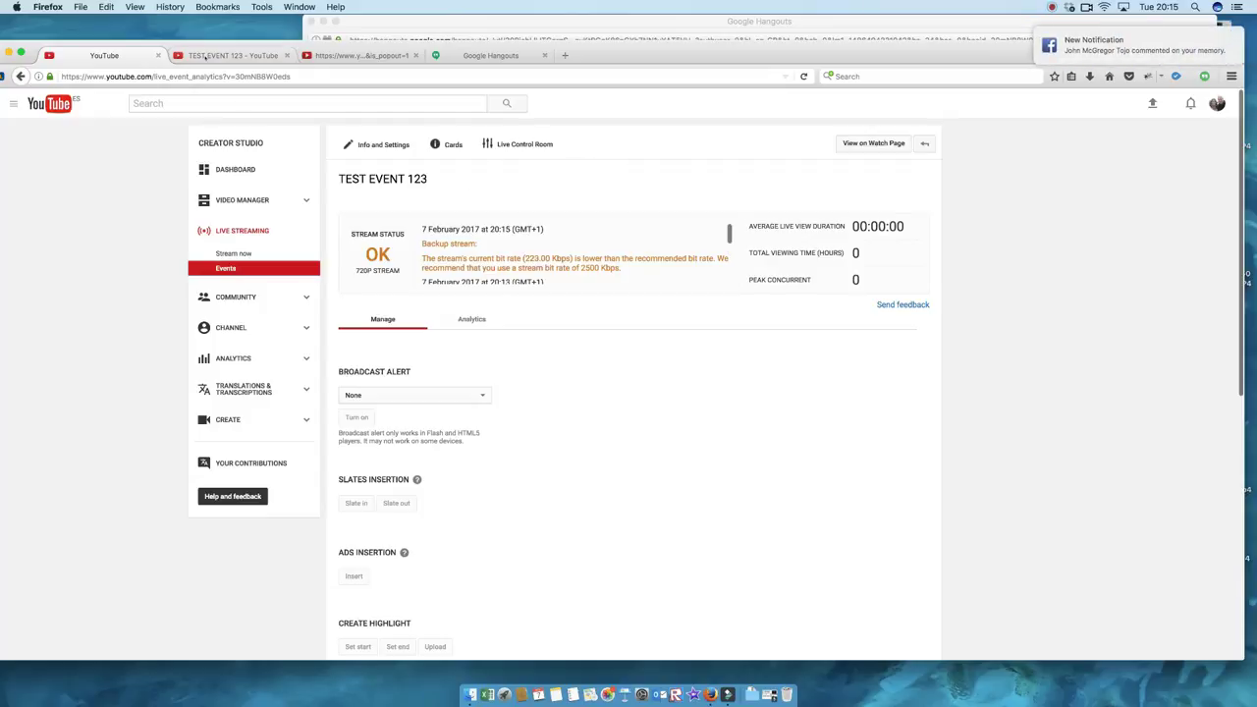
pyautogui.click(233, 55)
pyautogui.scroll(-7, 452, 255)
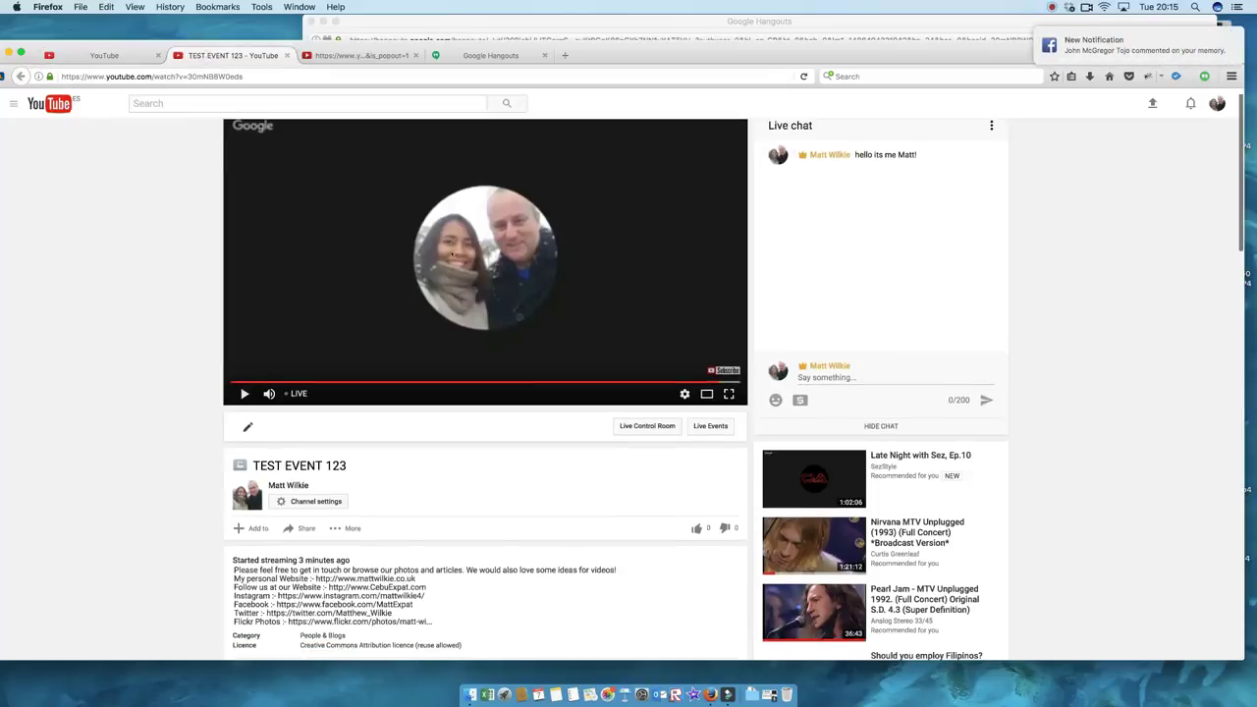
# Step: Play and then pause the live stream on the TEST EVENT 123 watch page
pyautogui.scroll(5, 452, 254)
pyautogui.scroll(2, 453, 254)
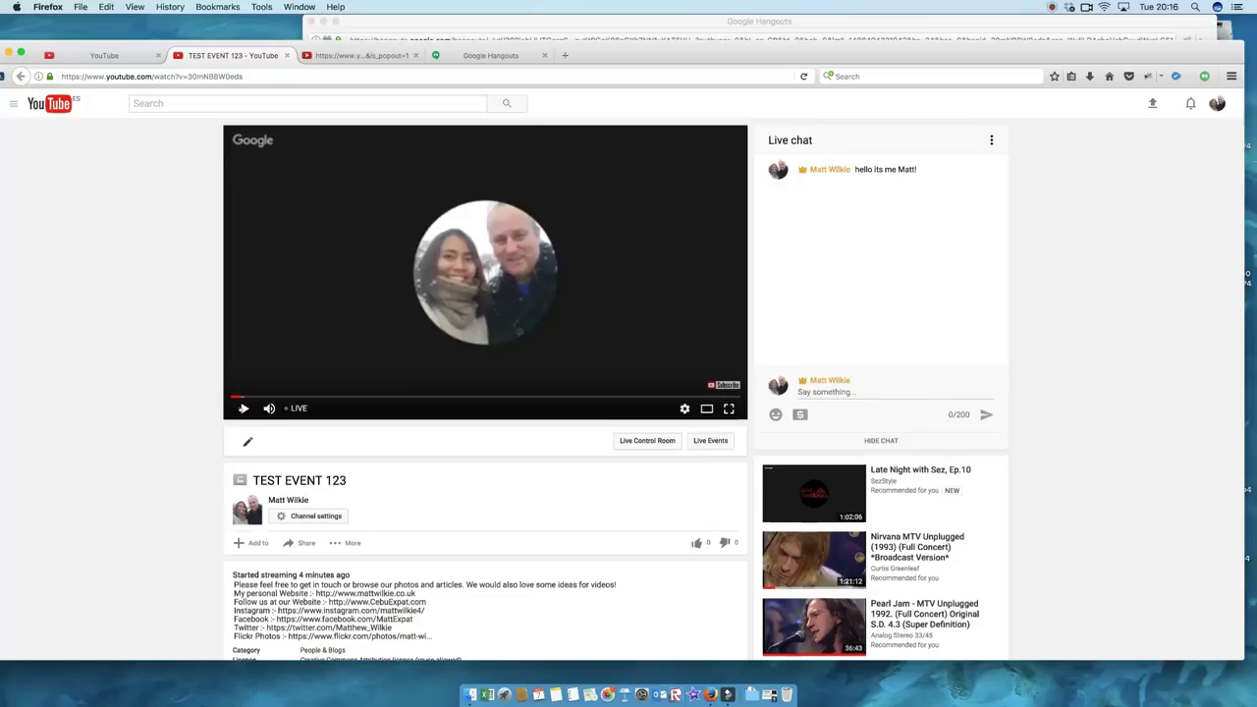
pyautogui.scroll(-1, 243, 407)
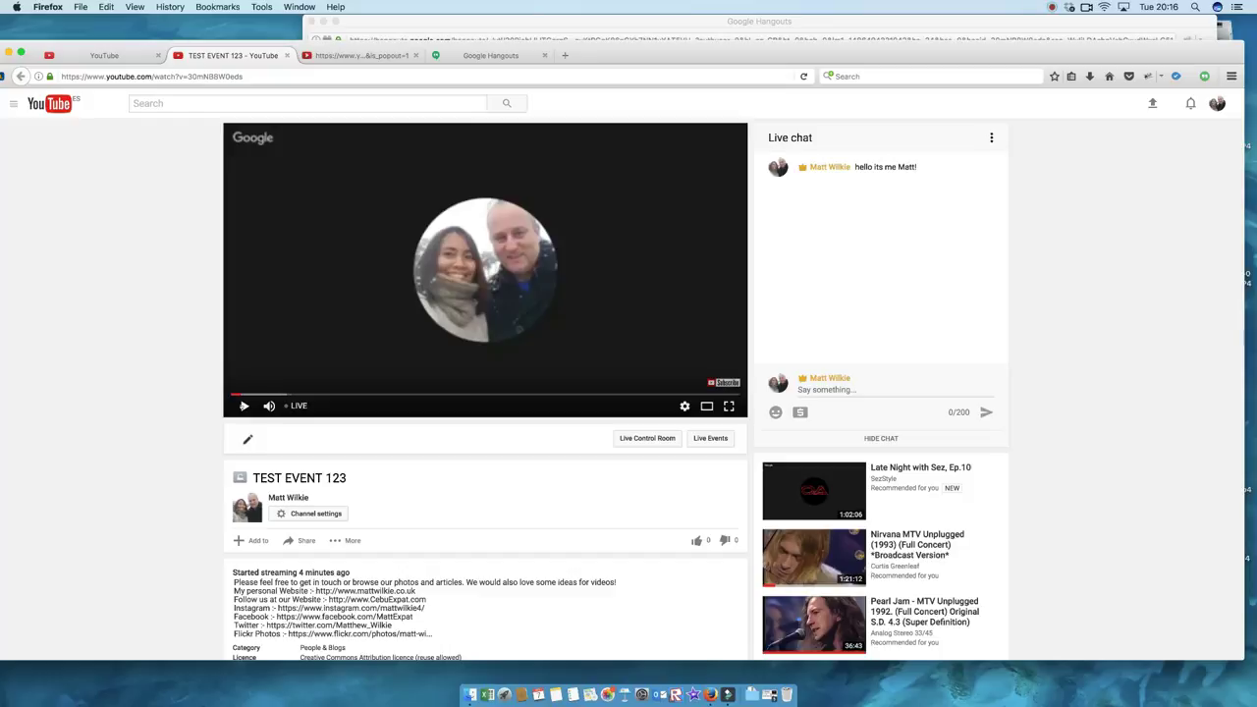
pyautogui.click(245, 405)
pyautogui.click(244, 406)
pyautogui.scroll(-5, 322, 340)
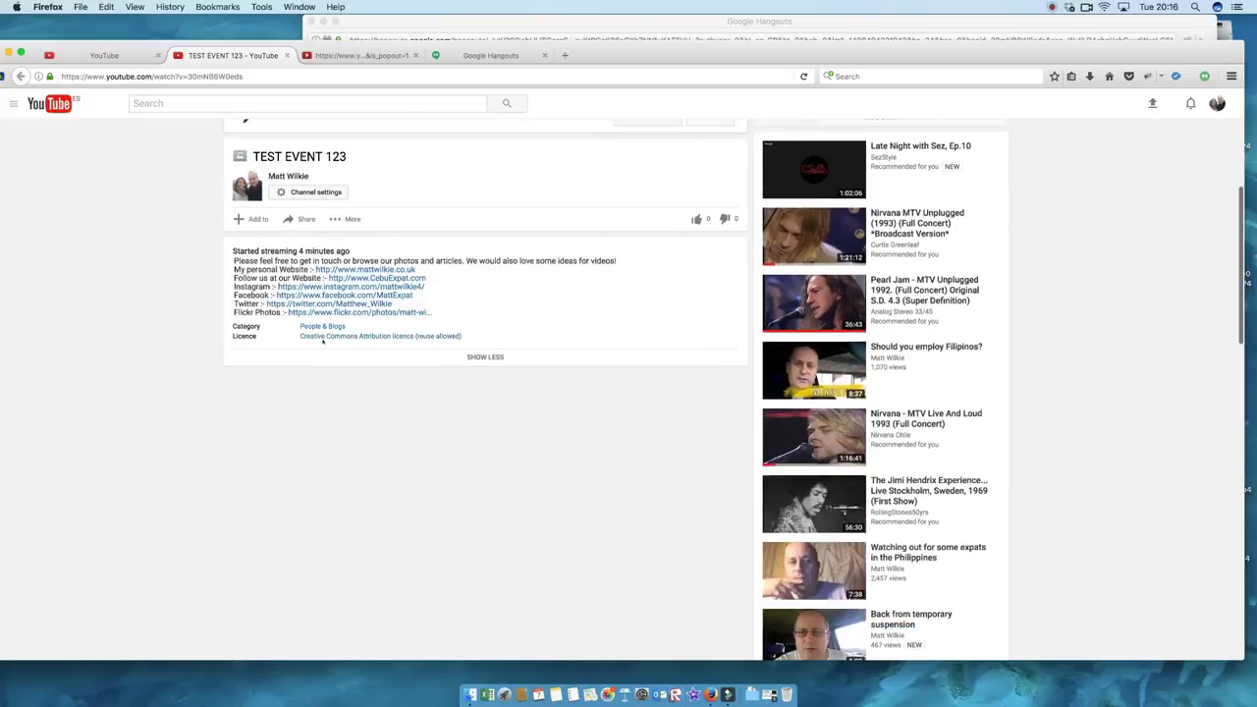
pyautogui.scroll(5, 324, 341)
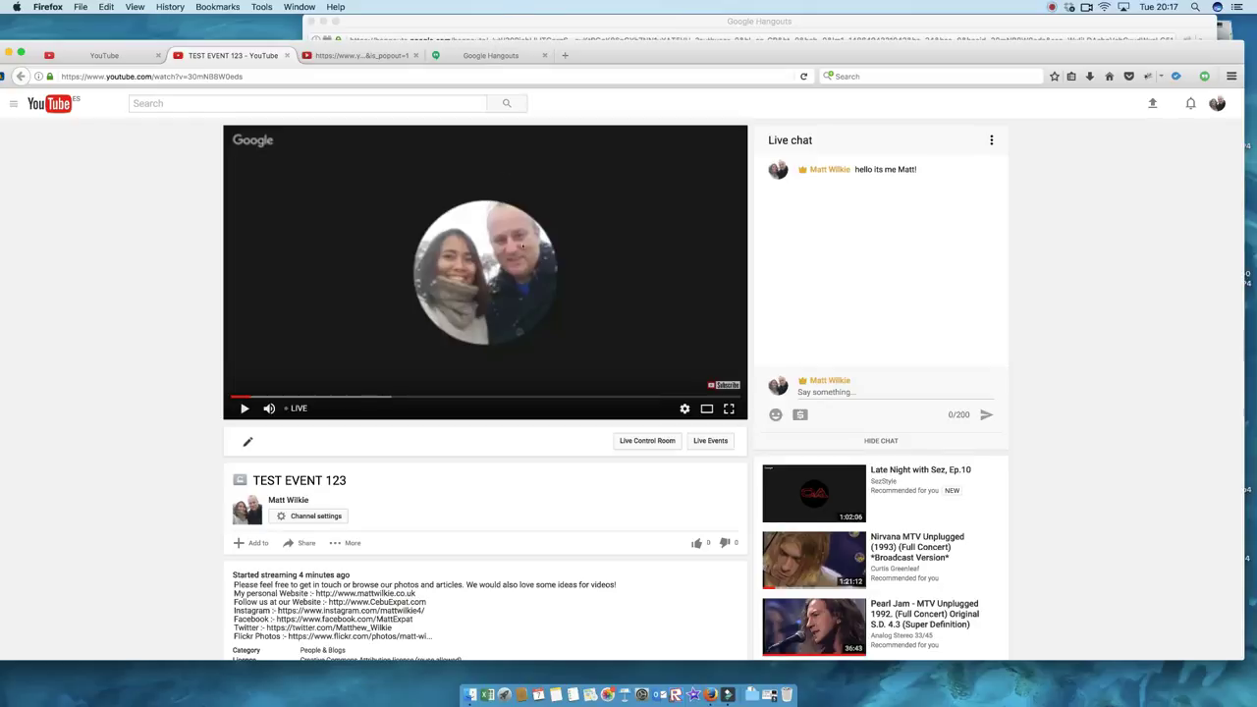
# Step: Check the Hangouts and chat popout tabs, ending on the Live Control Room showing 720p, status OK
pyautogui.click(488, 56)
pyautogui.click(359, 56)
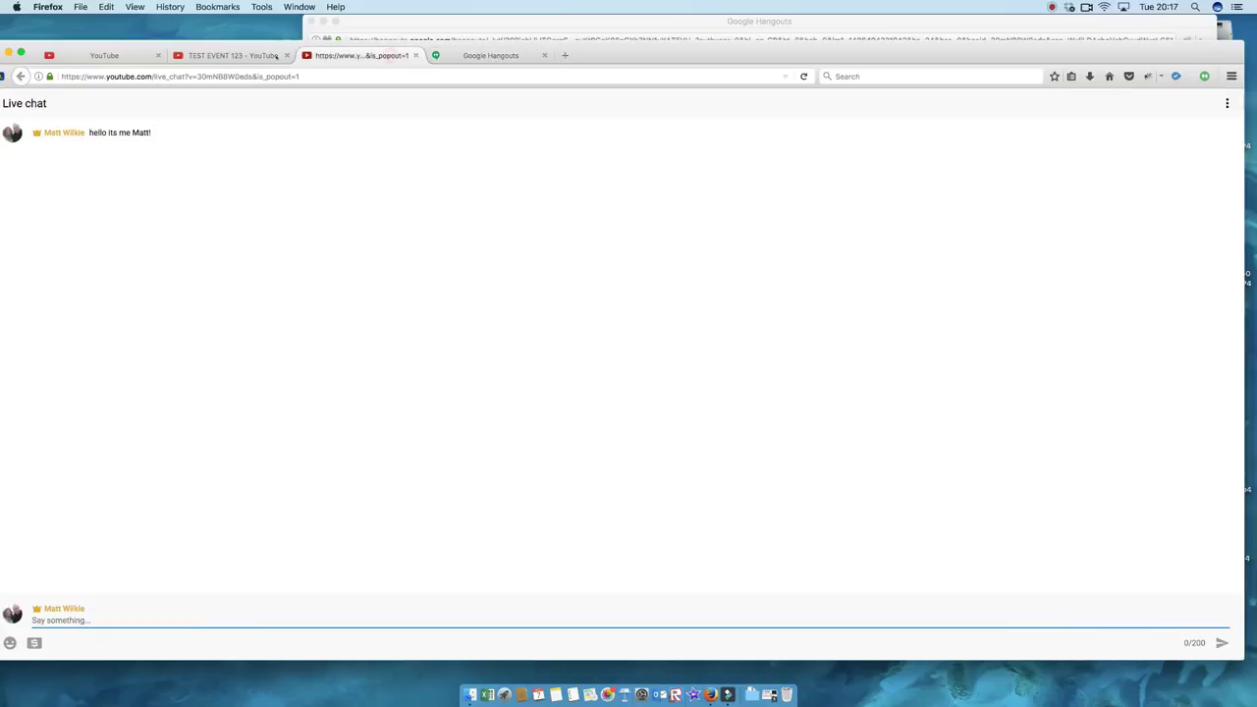
pyautogui.click(79, 56)
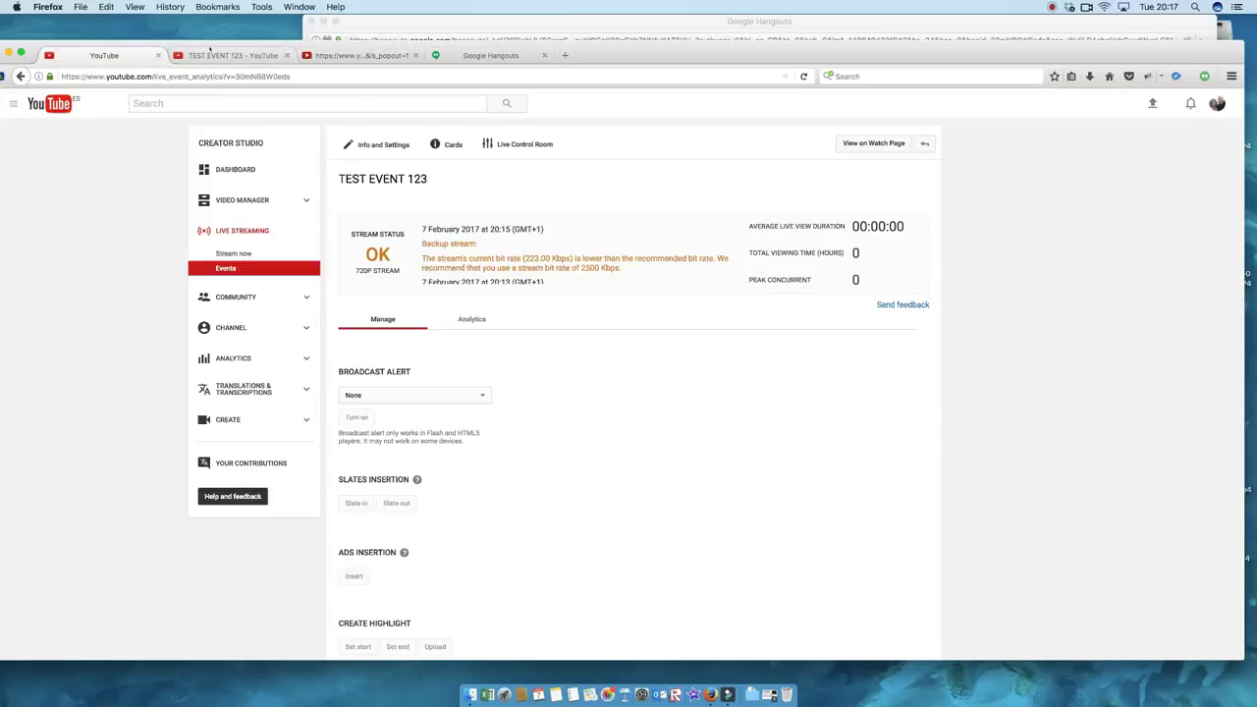
# Step: Stop the TEST EVENT 123 broadcast in Hangouts On Air, then go back to the chat popout tab
pyautogui.click(240, 56)
pyautogui.click(456, 33)
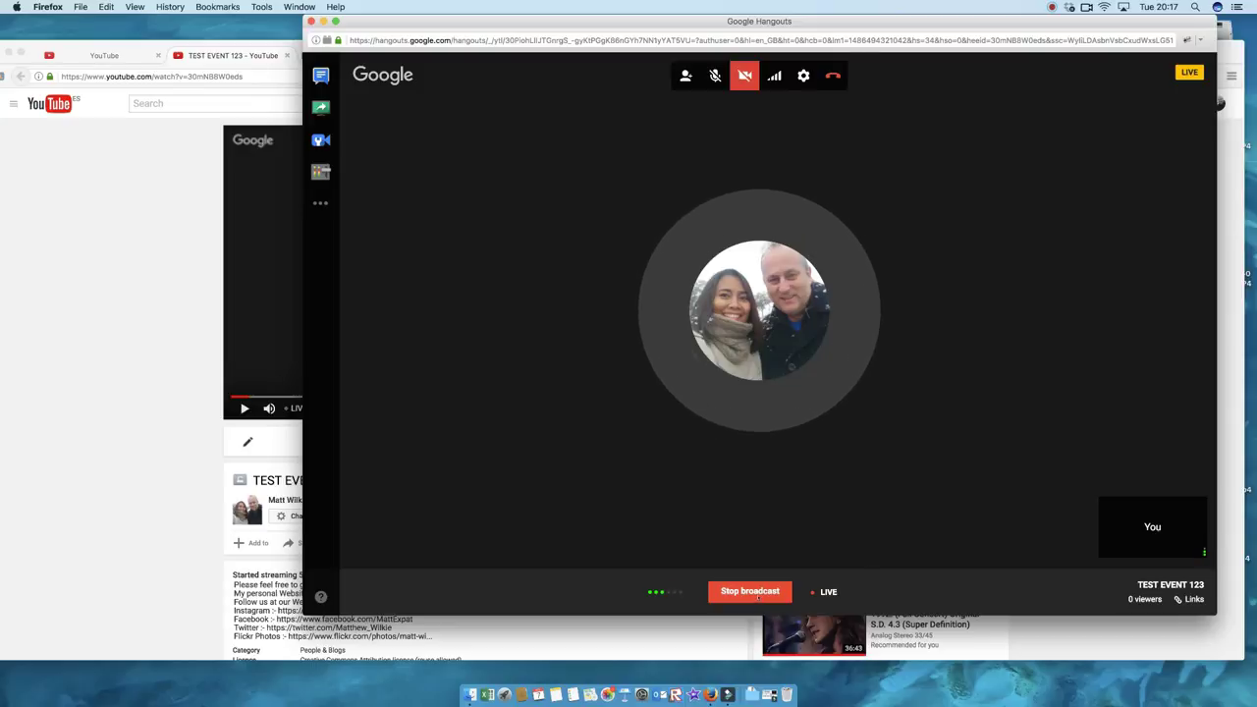
pyautogui.click(750, 591)
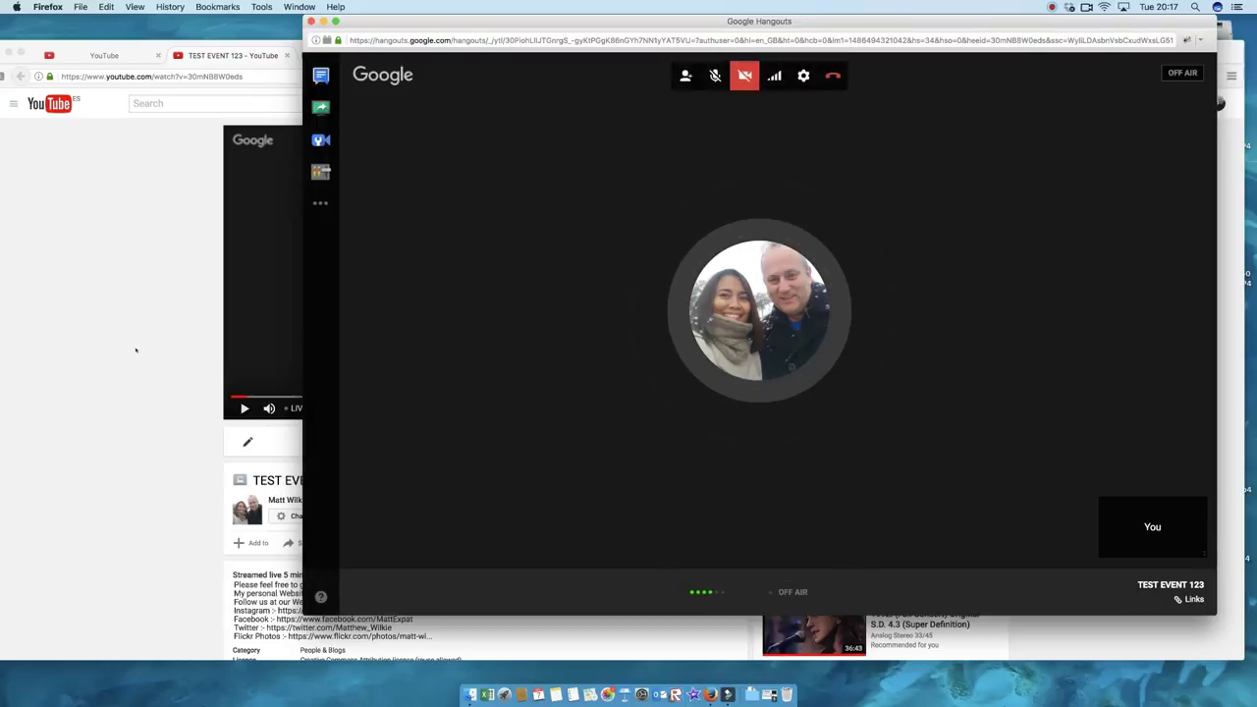
pyautogui.click(142, 317)
pyautogui.click(361, 55)
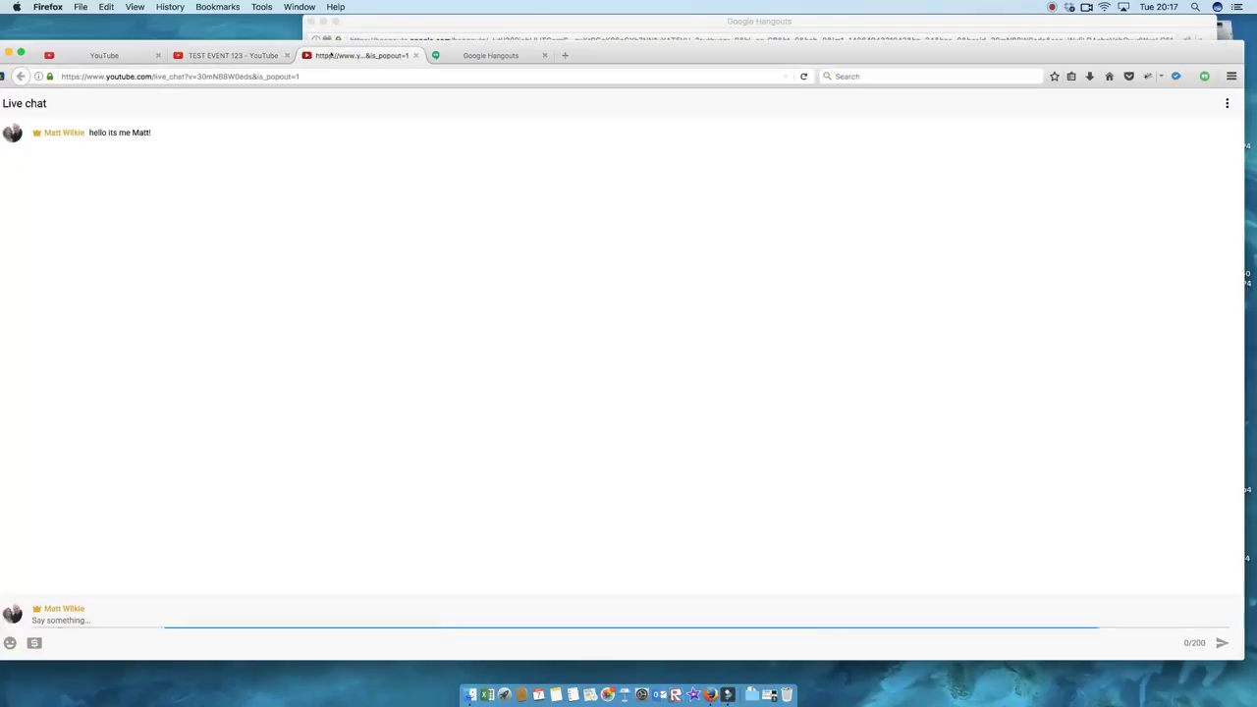
# Step: Close the popped-out live chat tab
pyautogui.click(221, 56)
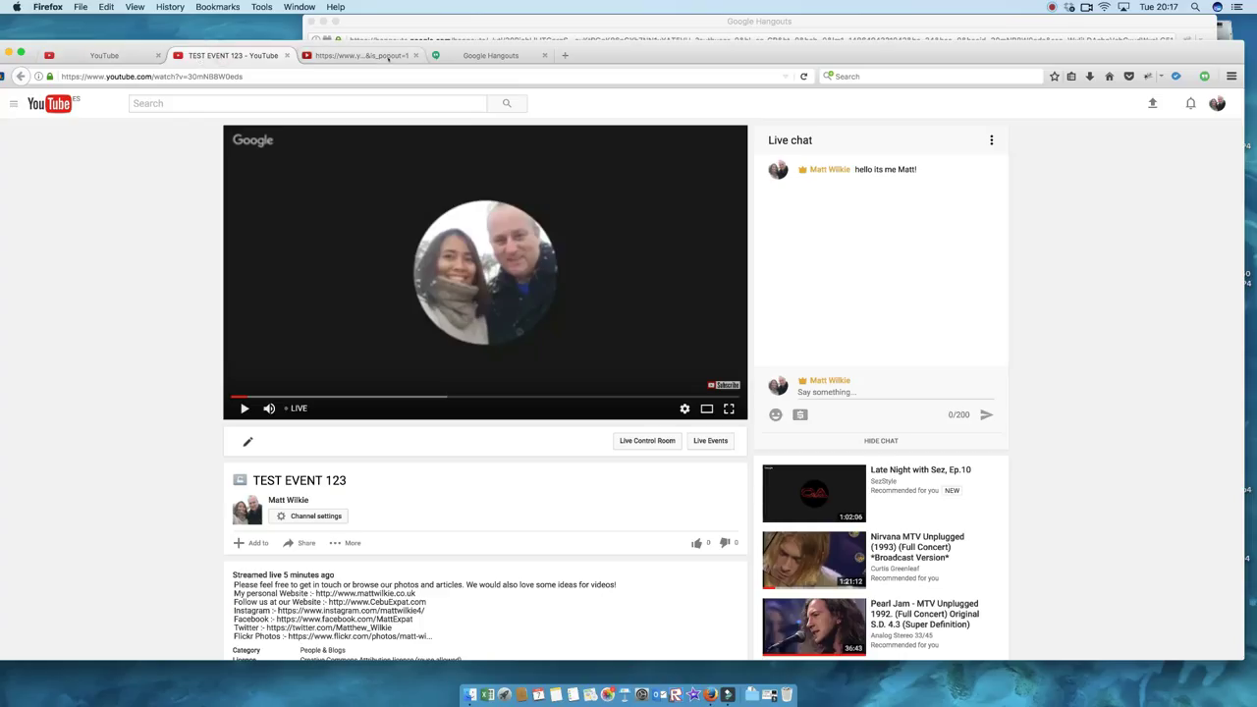
pyautogui.click(393, 56)
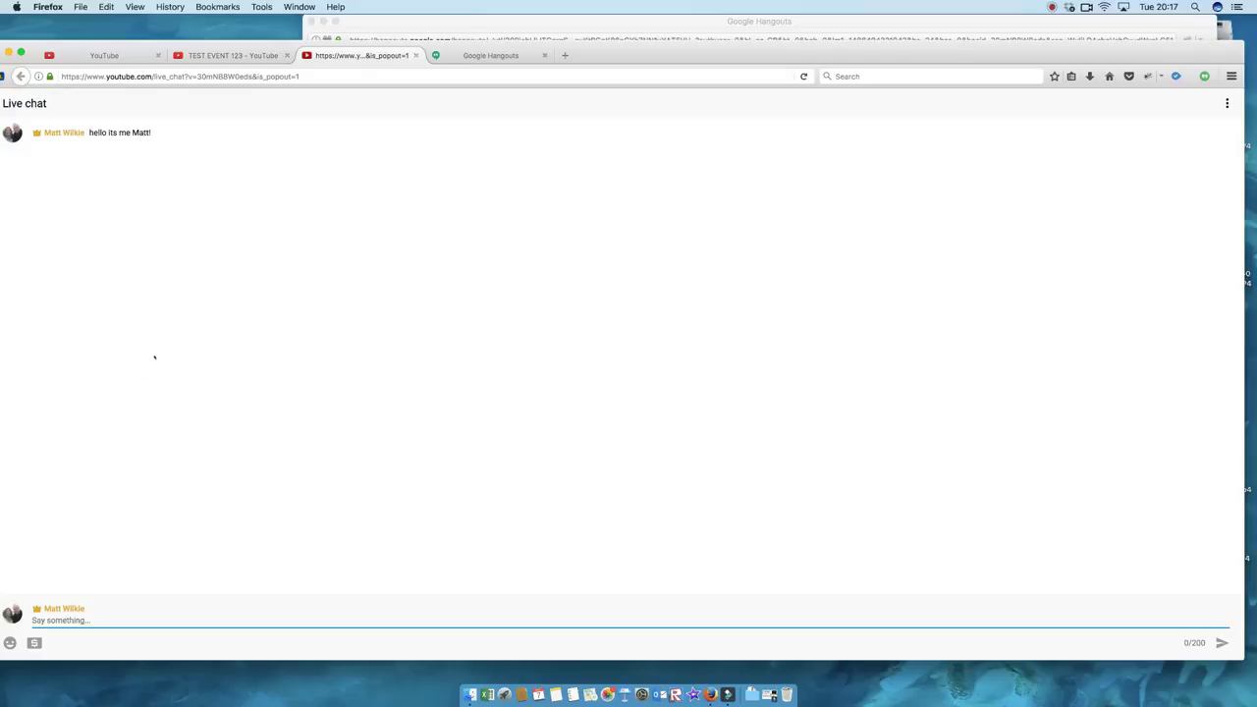
pyautogui.click(416, 55)
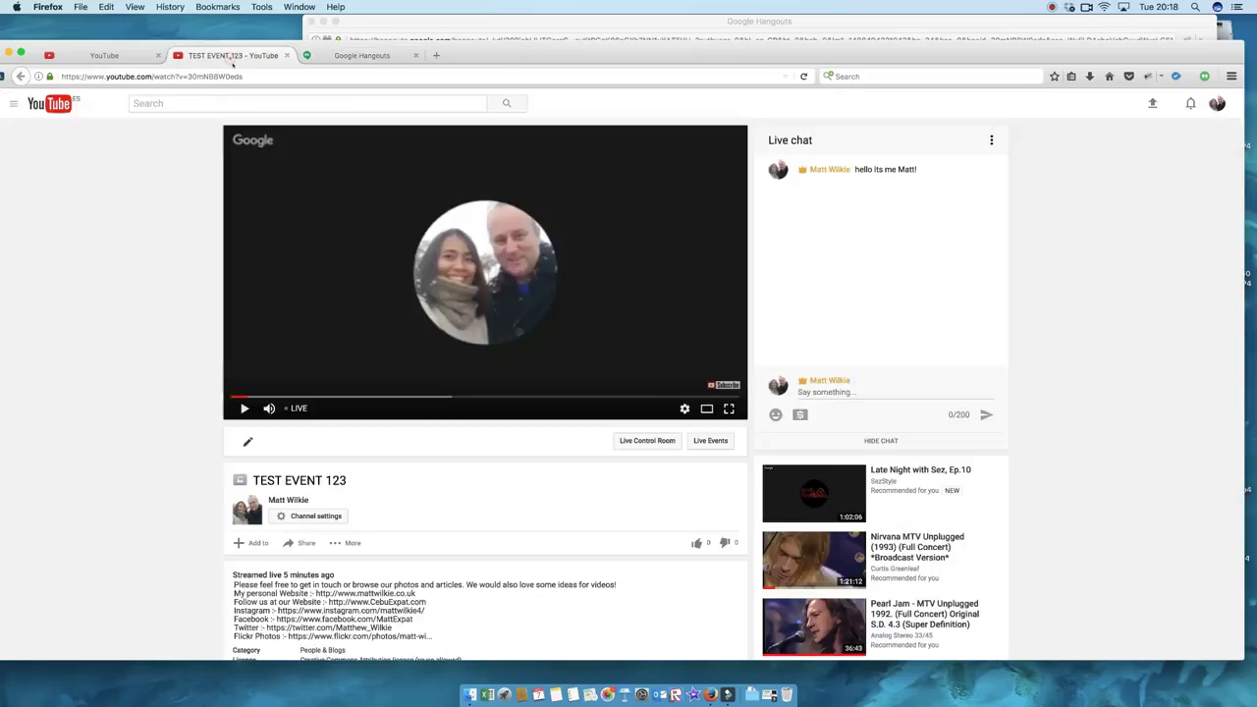
# Step: Reload the TEST EVENT 123 watch page so it shows the finished 5:18 recording
pyautogui.click(233, 55)
pyautogui.scroll(-1, 345, 422)
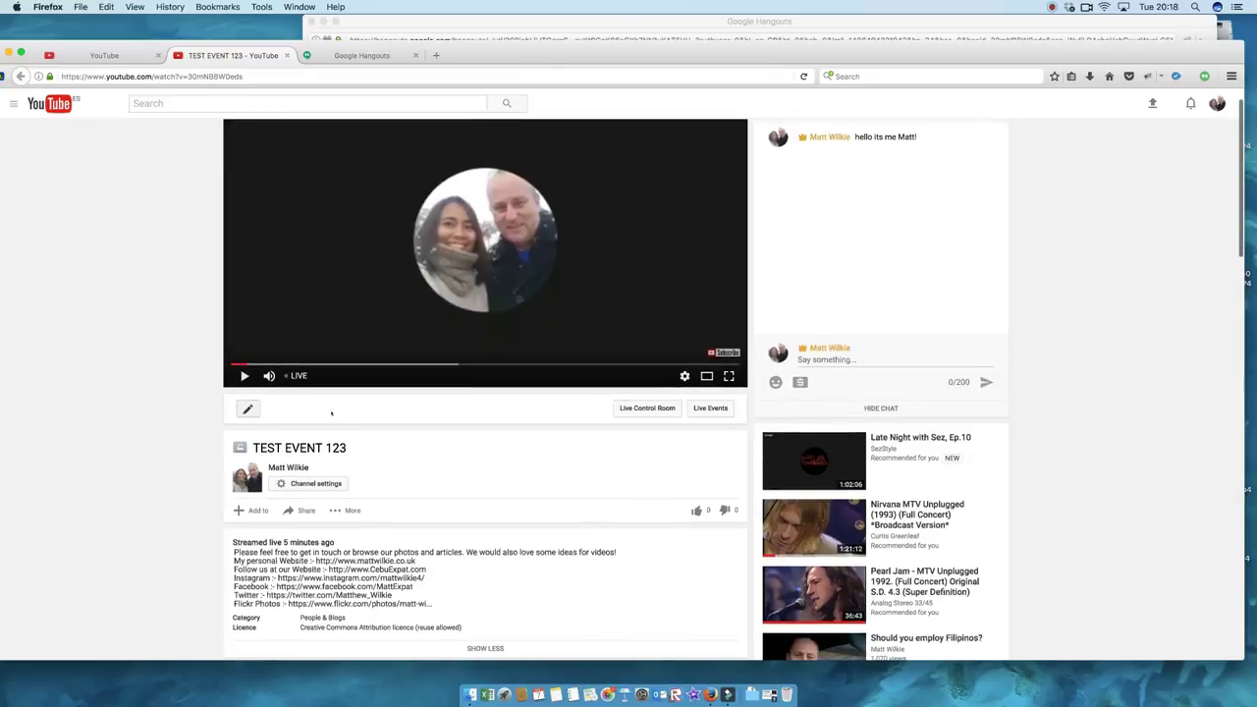
pyautogui.click(350, 75)
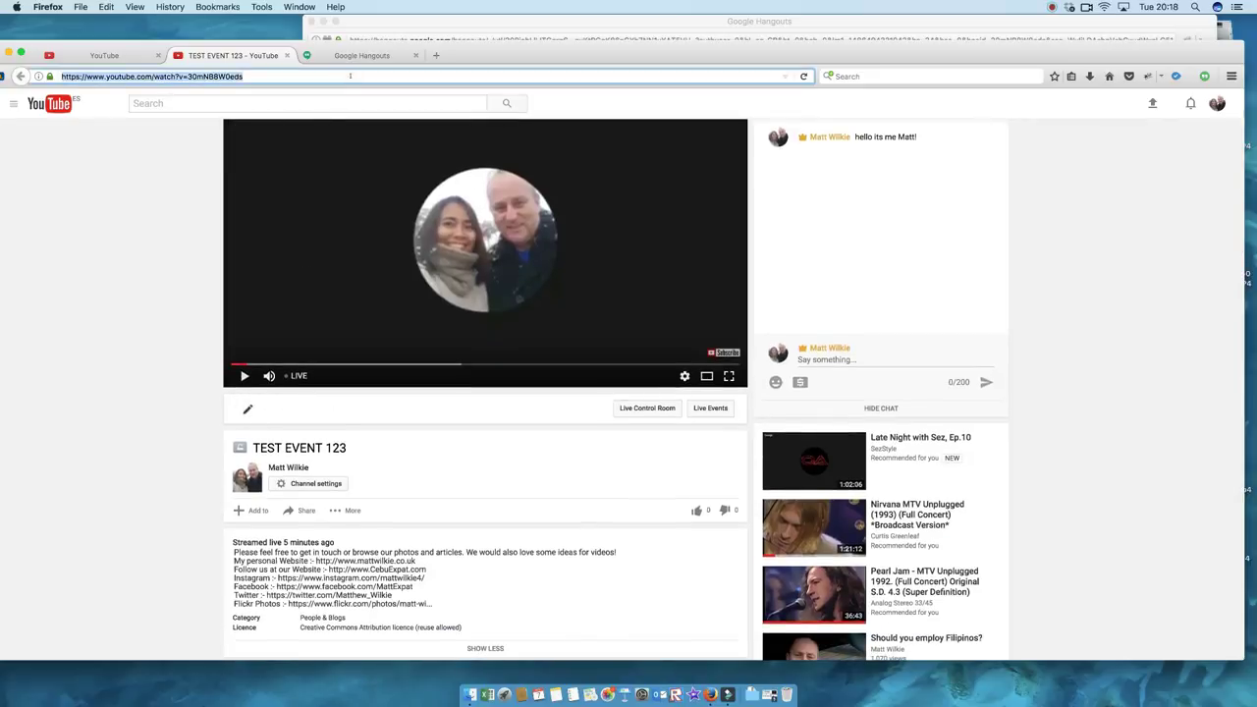
pyautogui.press('Return')
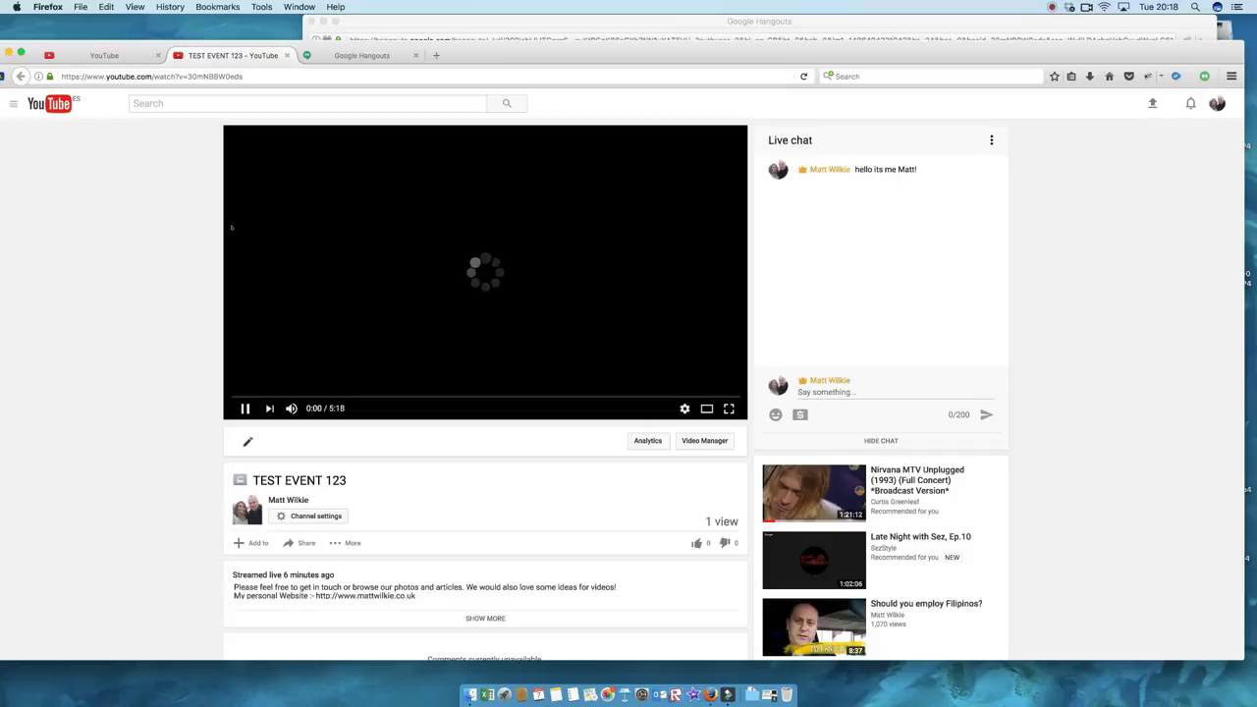
# Step: Post 'hi everyone' and 'this should have closed by now!' in live chat, then reload the page
pyautogui.click(823, 392)
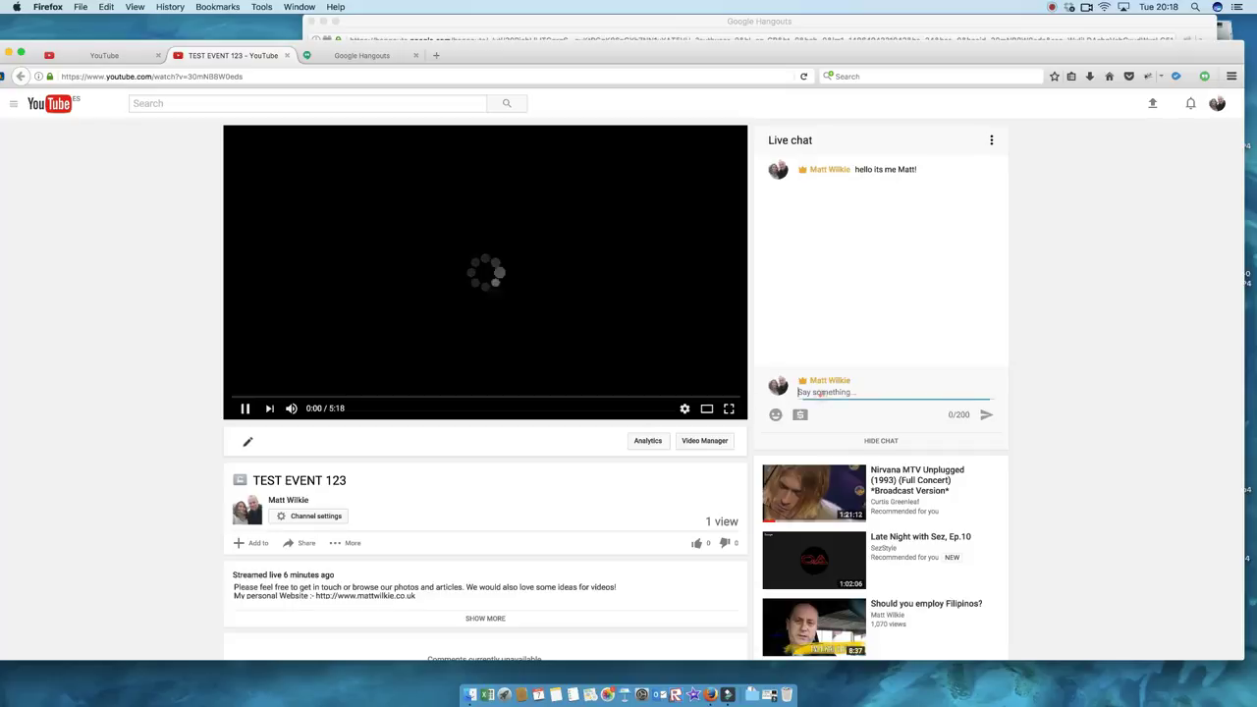
pyautogui.write('hi everyone')
pyautogui.press('Return')
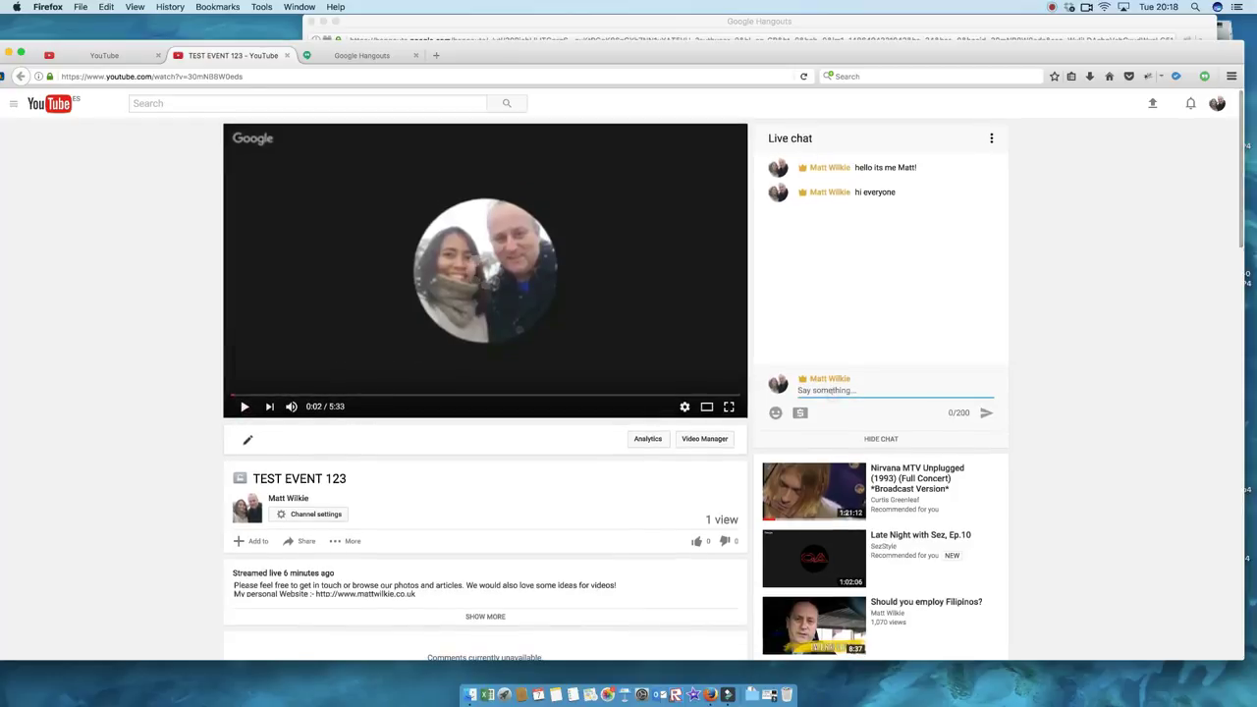
pyautogui.write('this should ')
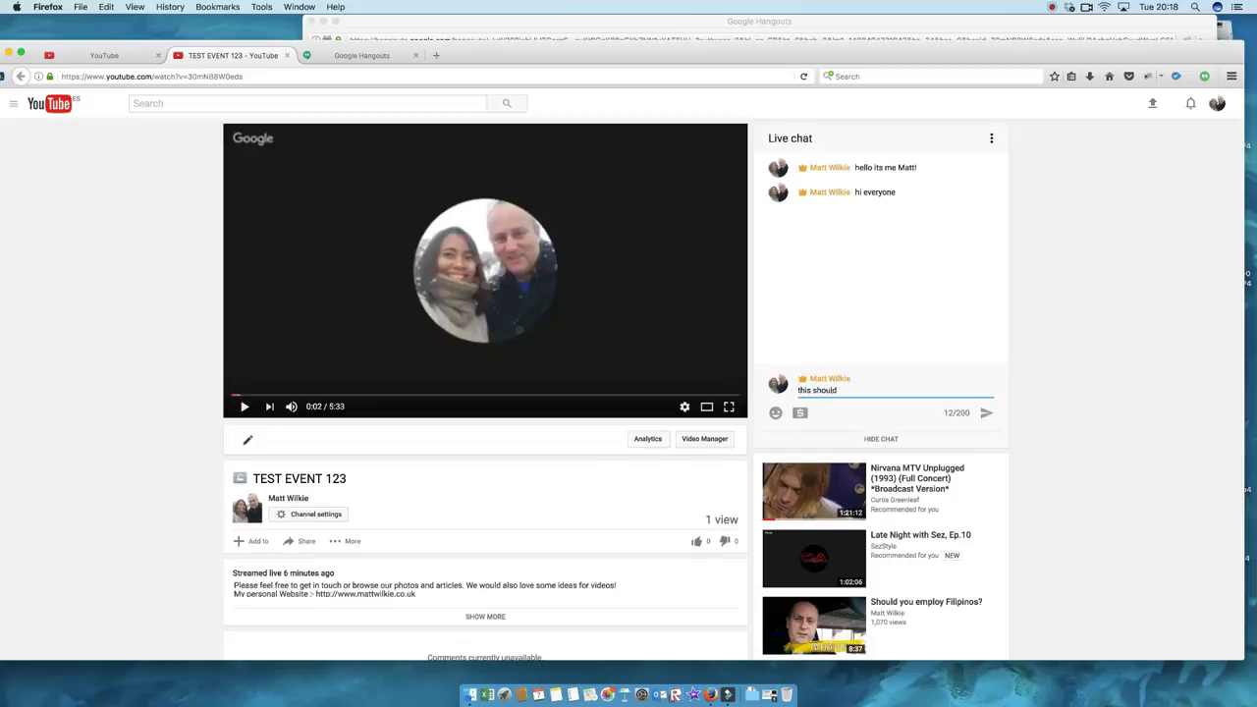
pyautogui.write('have closed by now!')
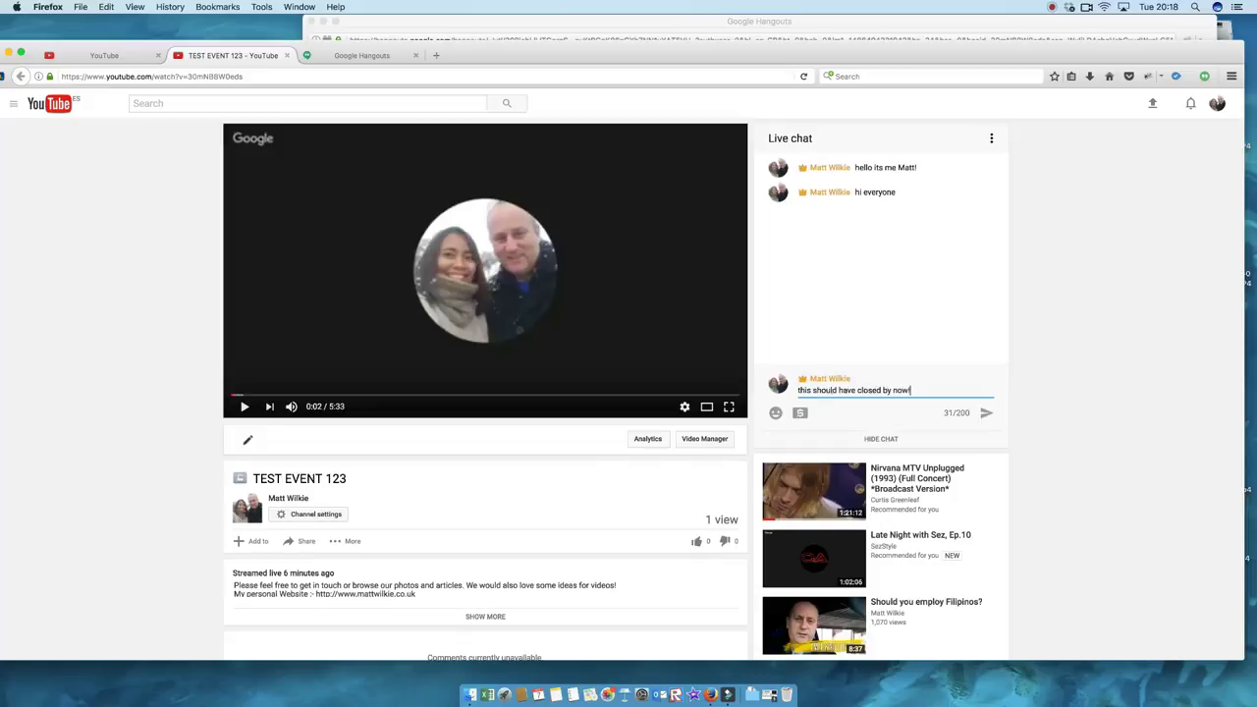
pyautogui.press('Return')
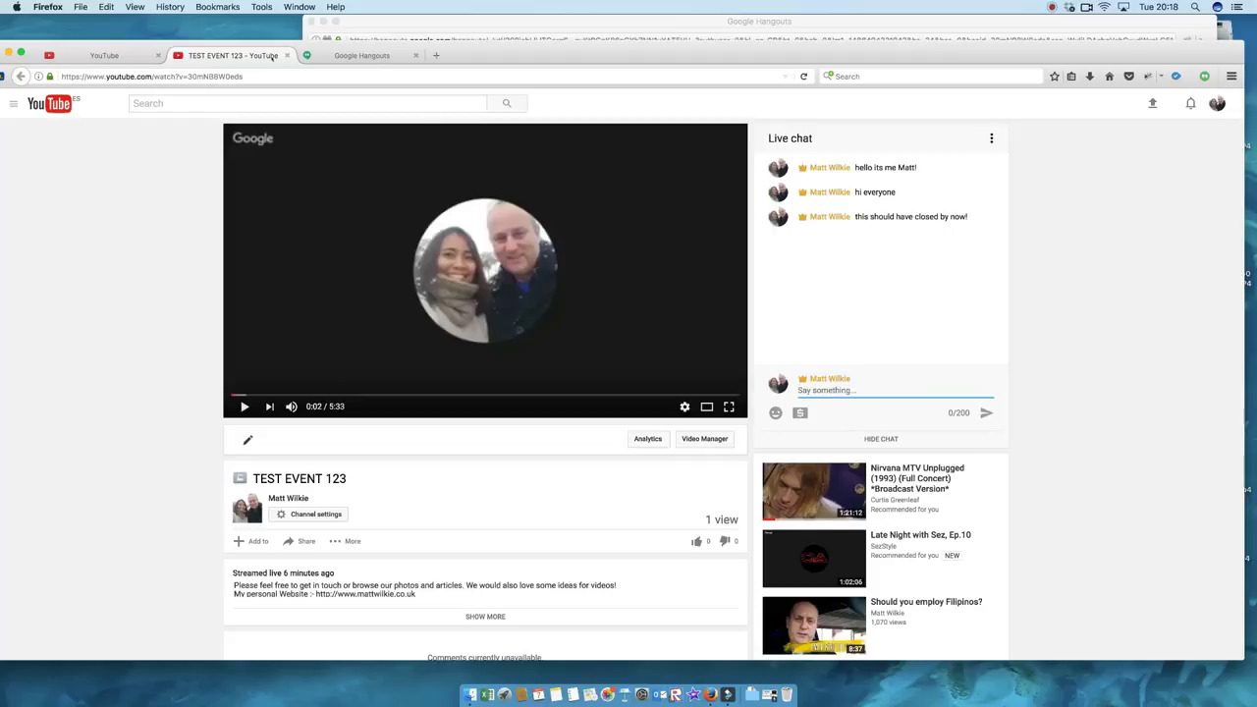
pyautogui.press('super+l')
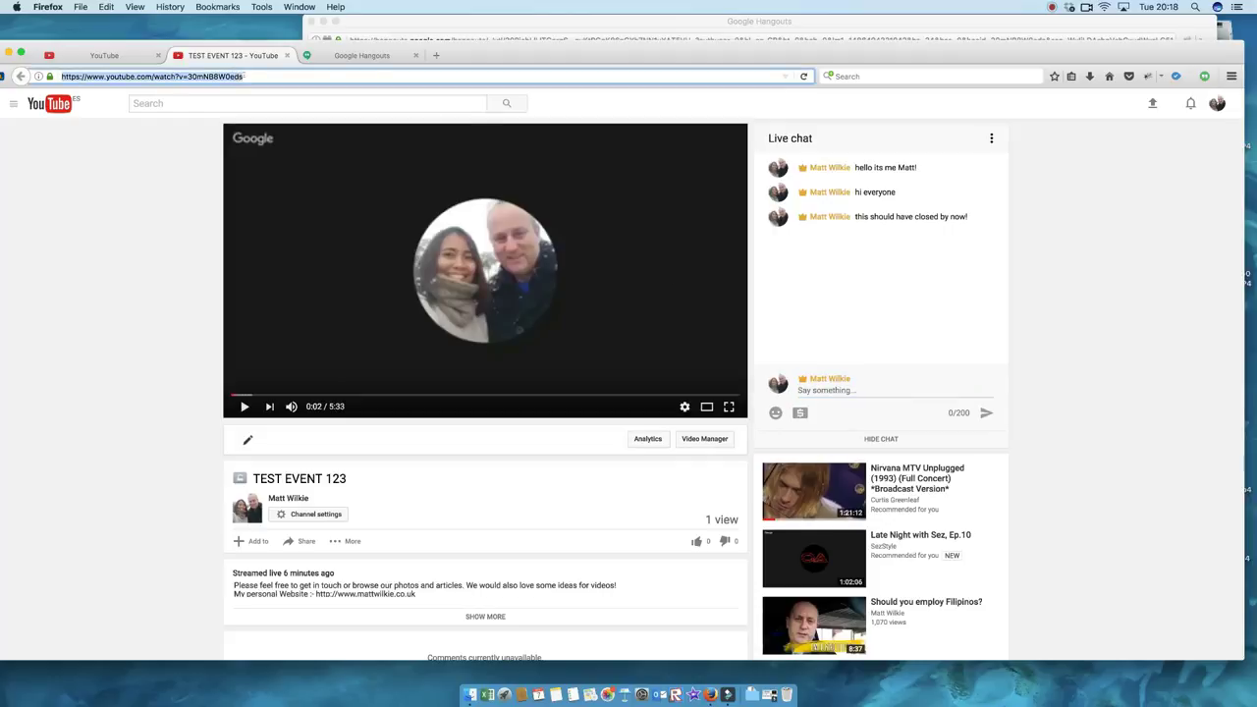
pyautogui.press('Return')
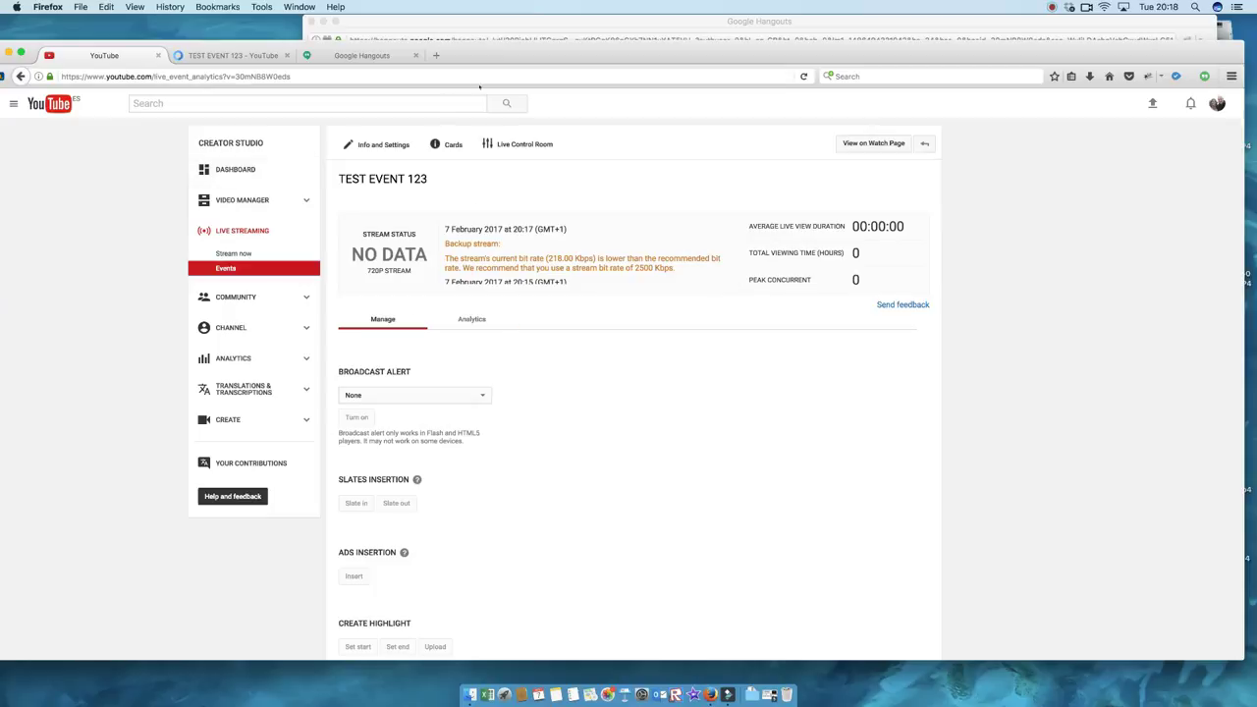
# Step: Reload the live event analytics page and pause the TEST EVENT 123 video on its watch page
pyautogui.click(479, 77)
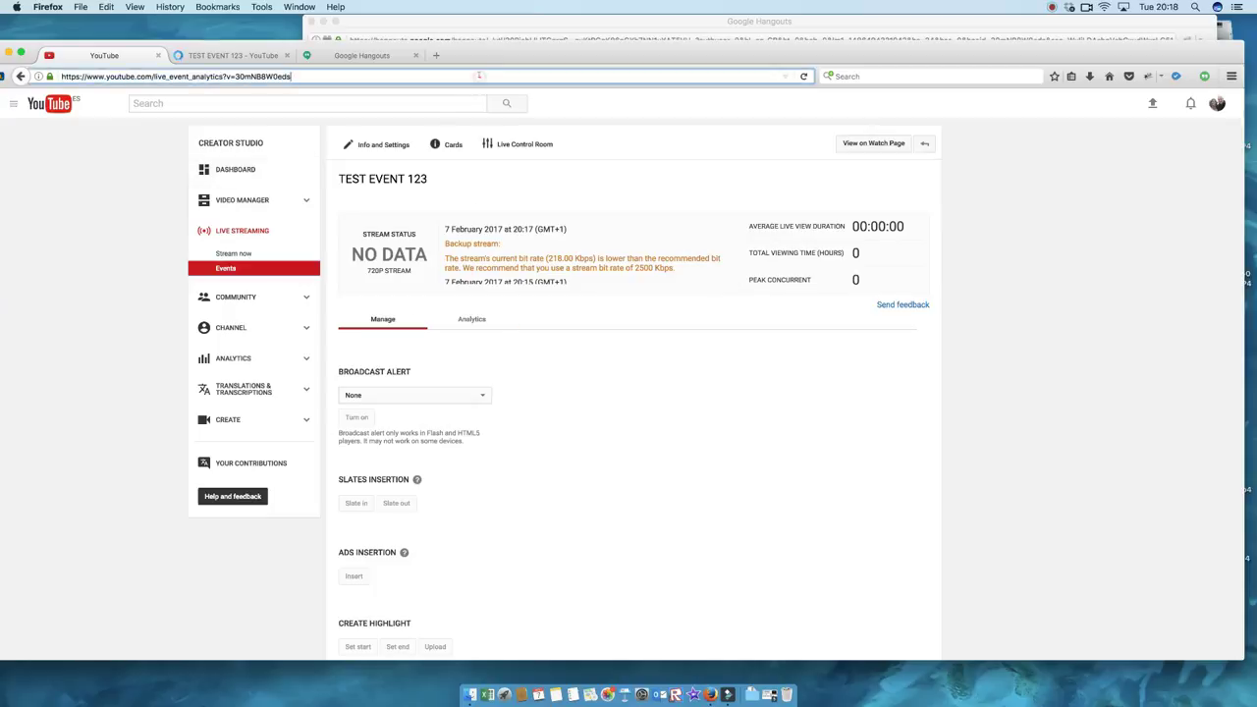
pyautogui.press('Return')
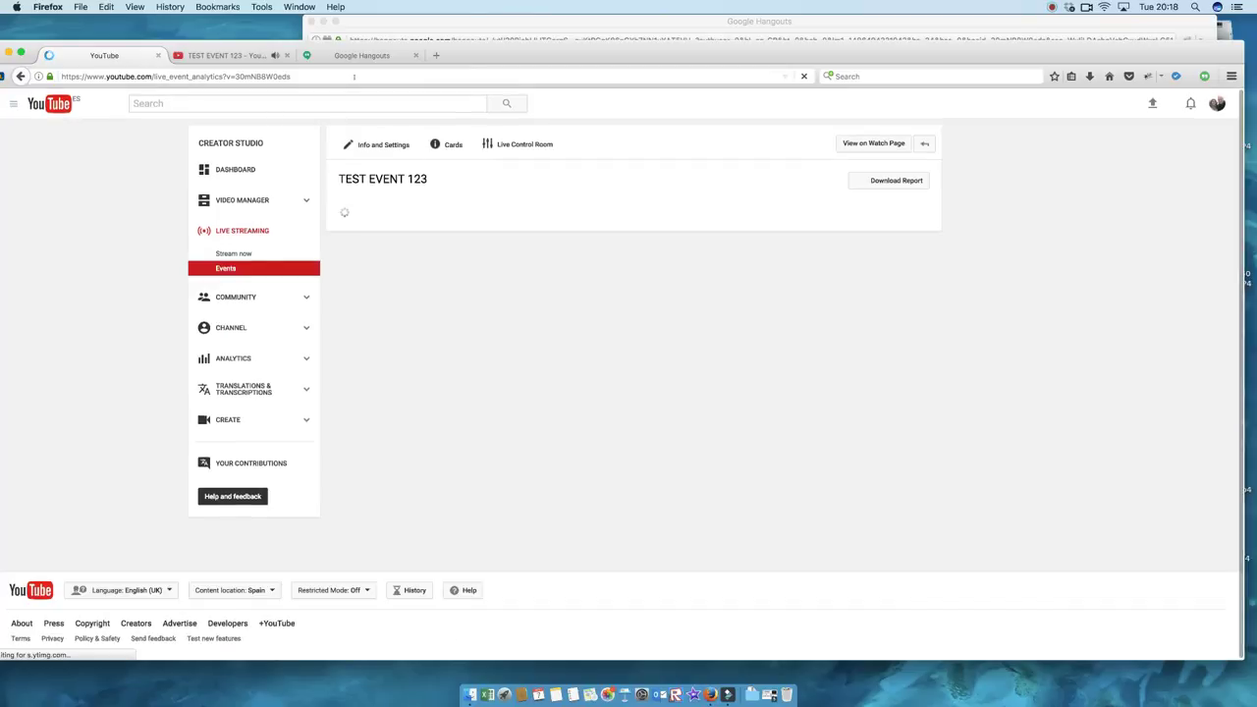
pyautogui.click(224, 55)
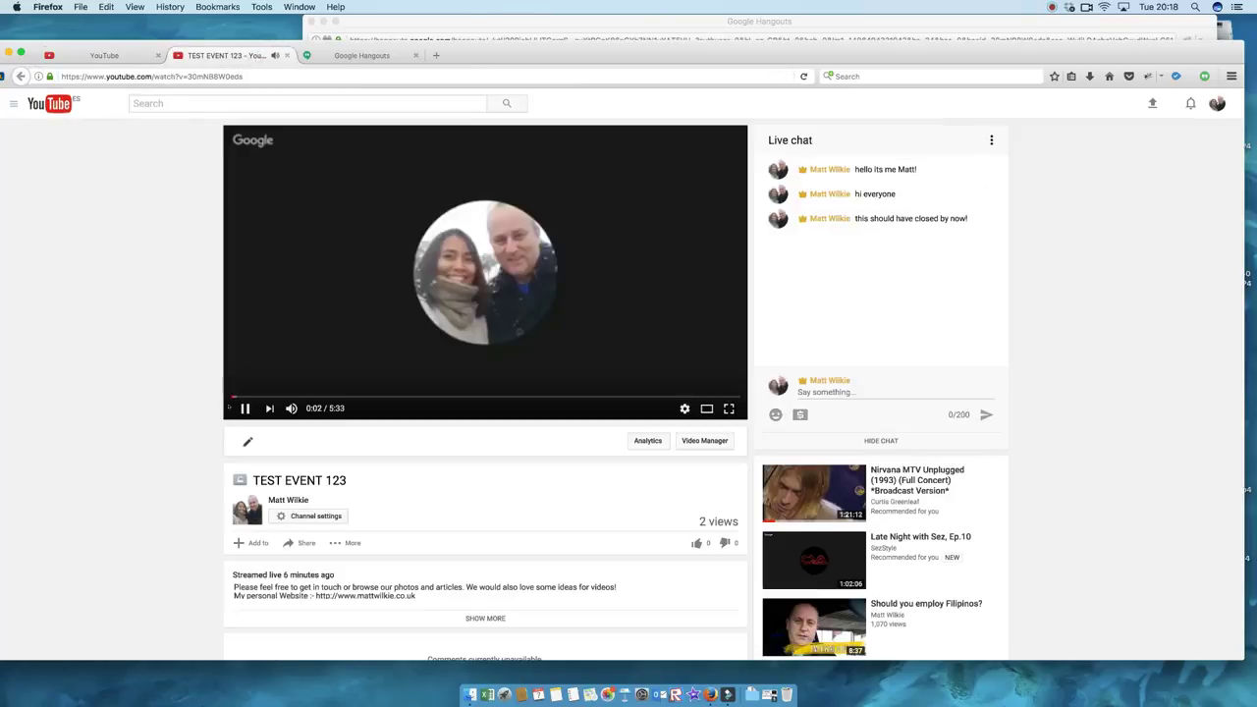
pyautogui.press('space')
# Step: Review TEST EVENT 123's analytics (2 playbacks, completed) and go to the live Events list
pyautogui.click(108, 56)
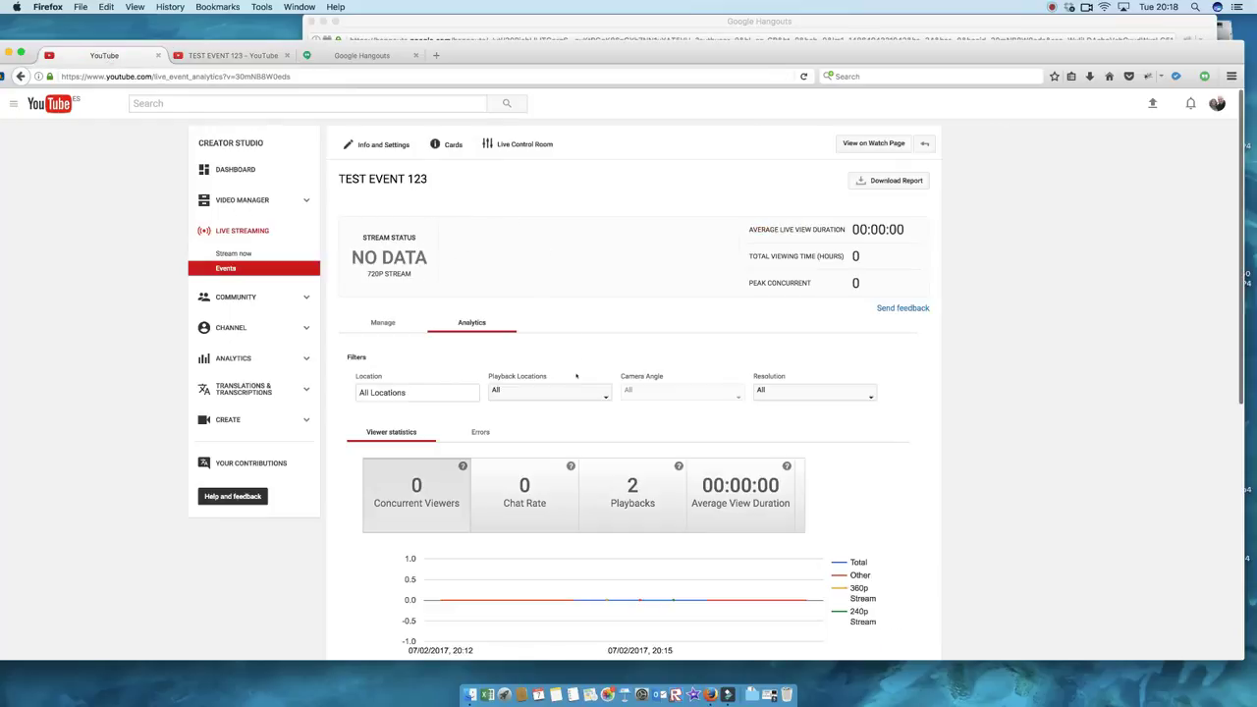
pyautogui.scroll(-2, 577, 376)
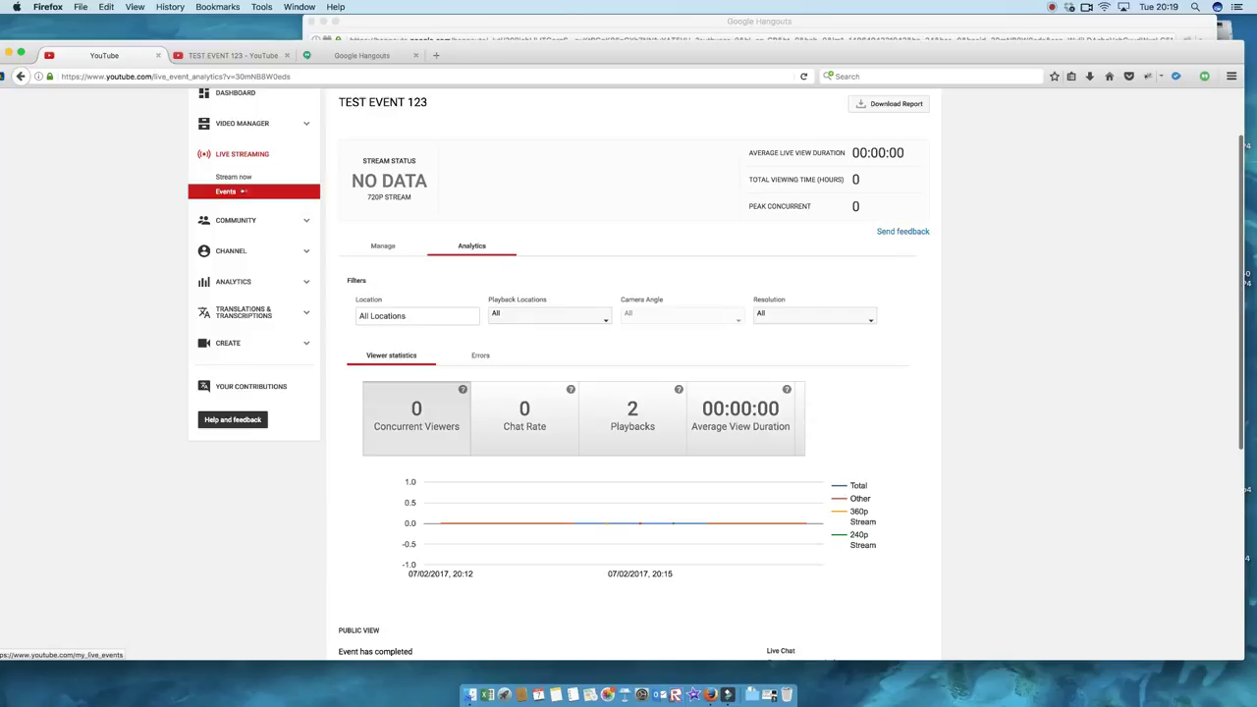
pyautogui.click(242, 192)
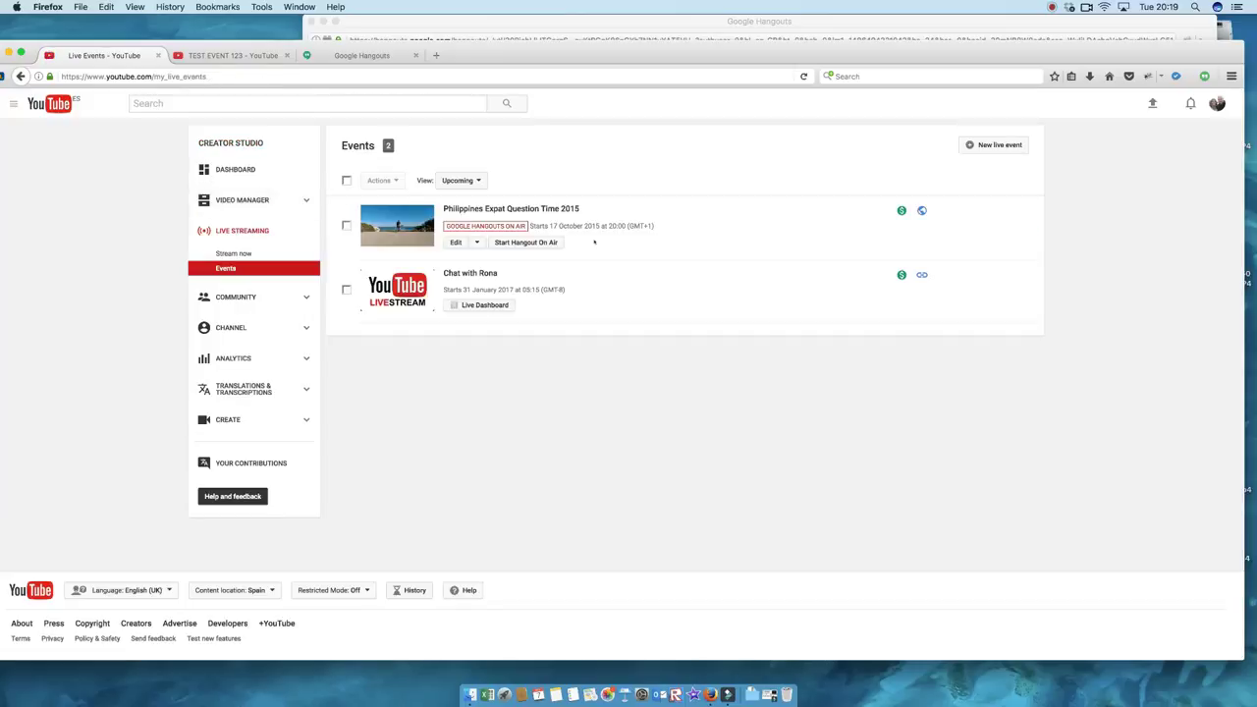
# Step: Open TEST EVENT 123's watch page from the Video Manager list, now showing 3 views and 5:18
pyautogui.scroll(-1, 456, 203)
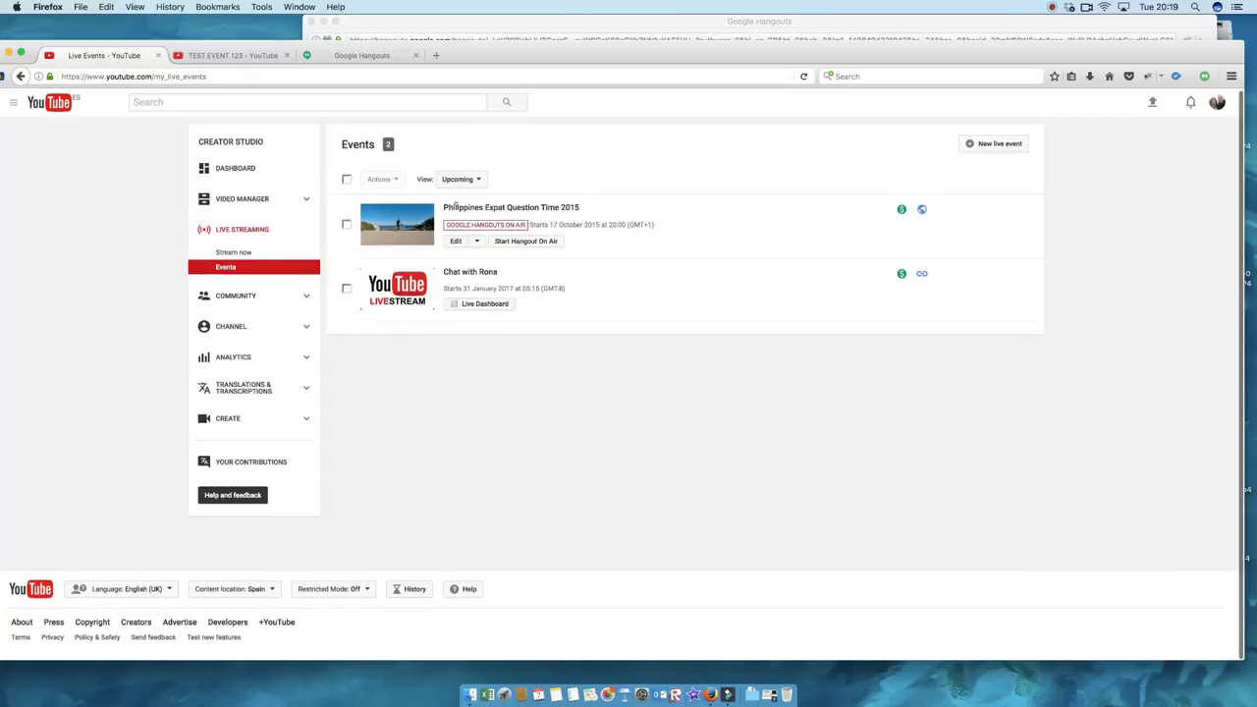
pyautogui.click(260, 263)
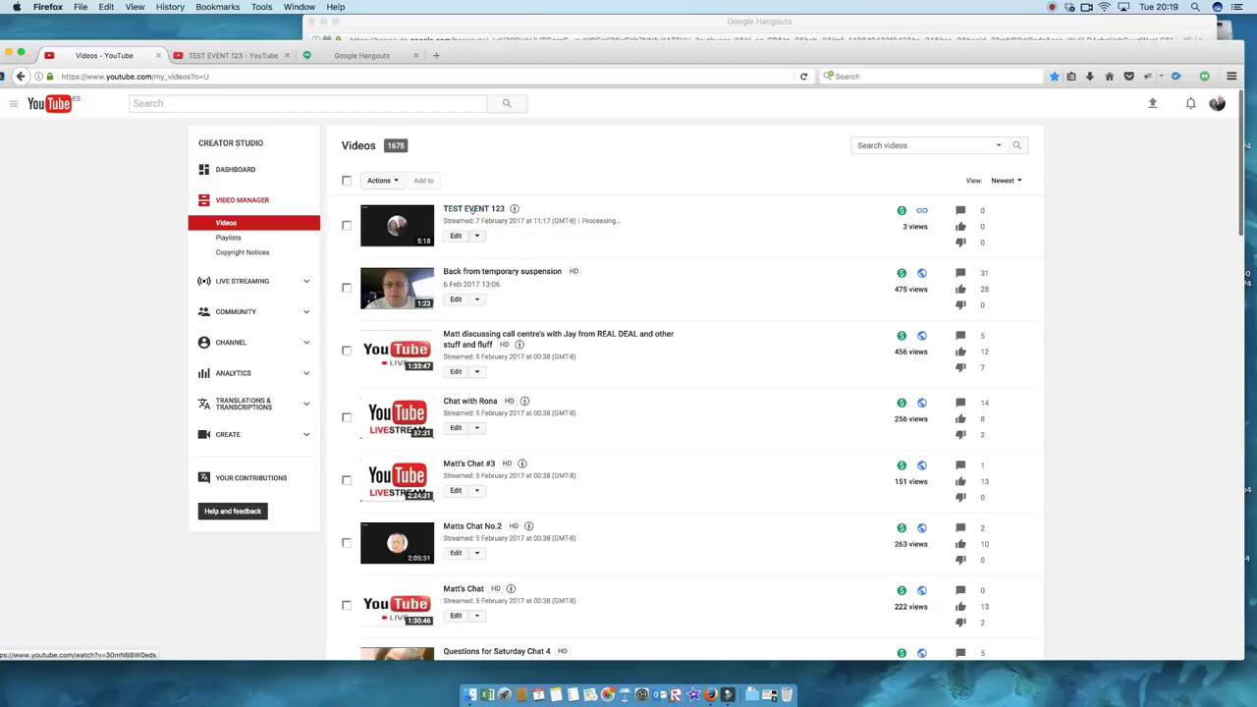
pyautogui.click(481, 209)
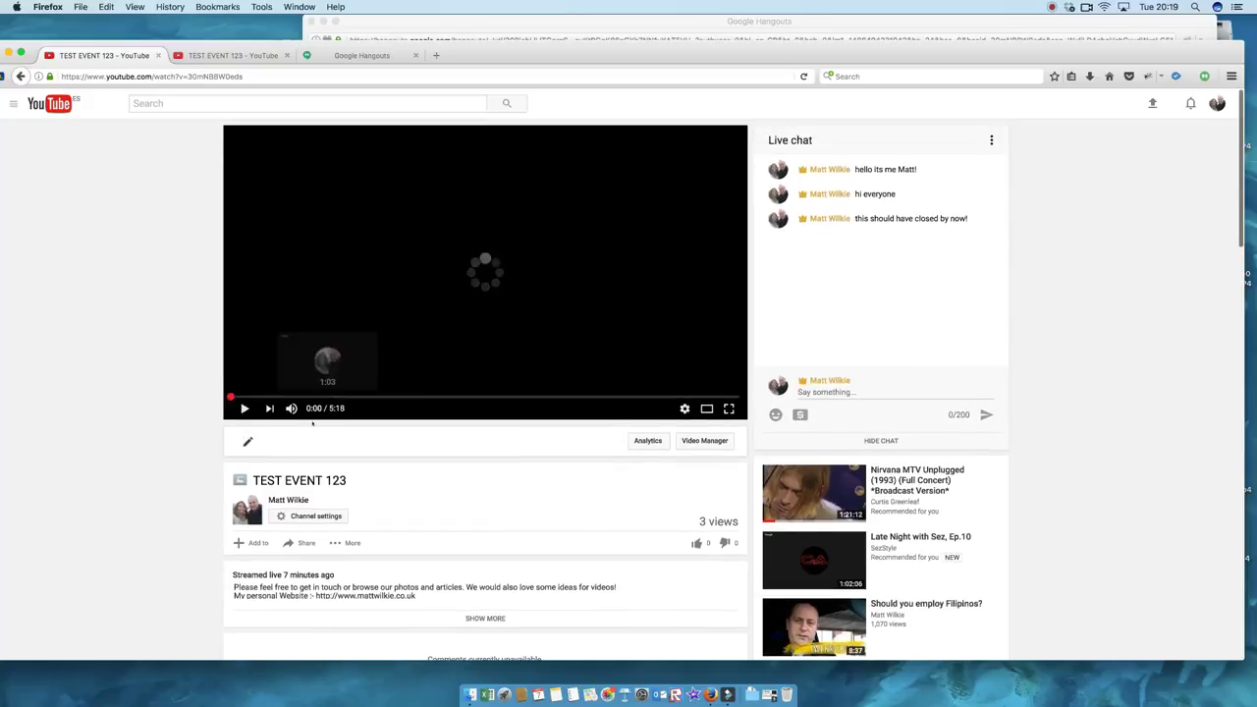
# Step: Post test messages 'sfdfssdf', 'sdfsdfs', 'sdfsdf' and 'sdfsdf' in the live chat
pyautogui.click(867, 392)
pyautogui.write('sfdfssdf')
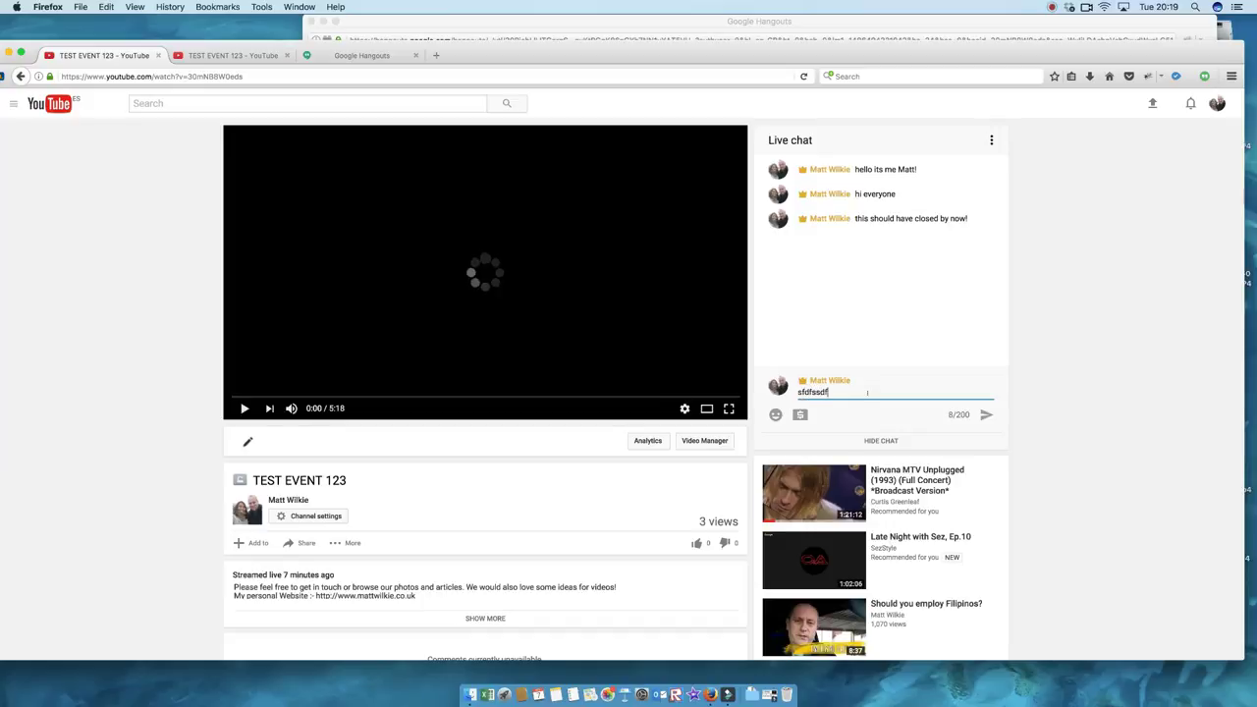
pyautogui.press('Return')
pyautogui.write('sdfsdfs')
pyautogui.press('Return')
pyautogui.write('sdfsdf')
pyautogui.press('Return')
pyautogui.write('sdfsd')
pyautogui.press('Return')
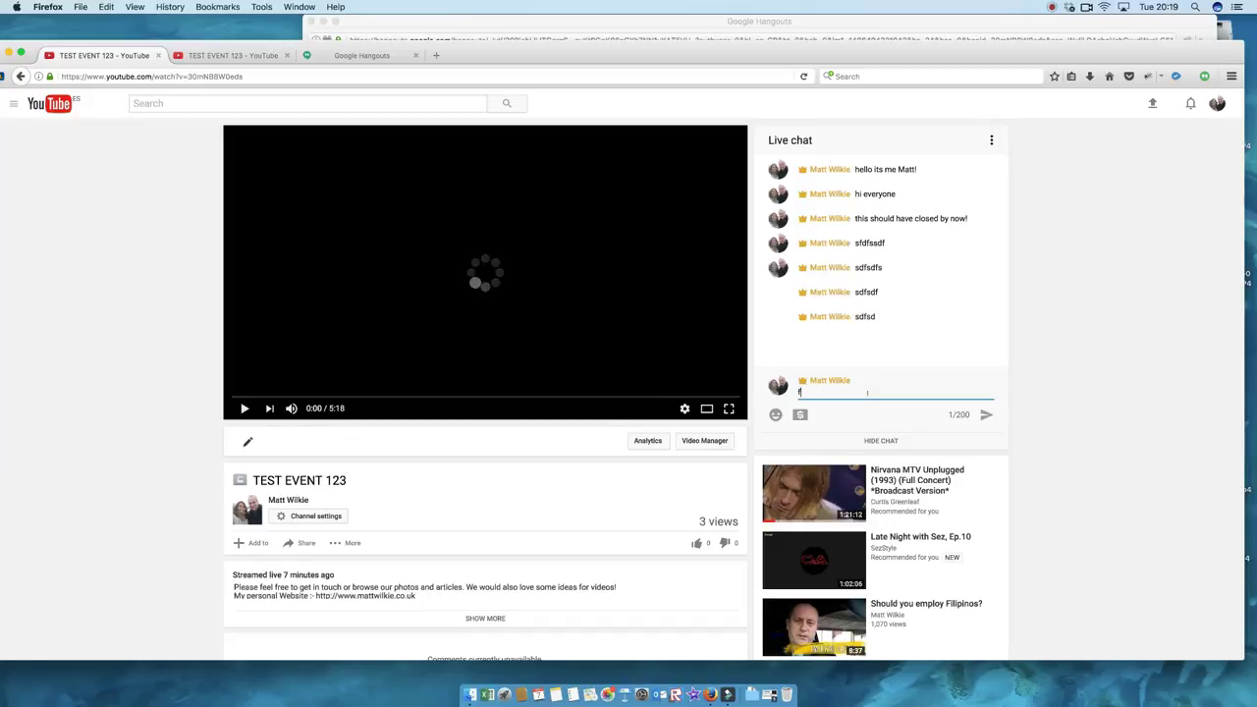
pyautogui.write('f')
pyautogui.press('Return')
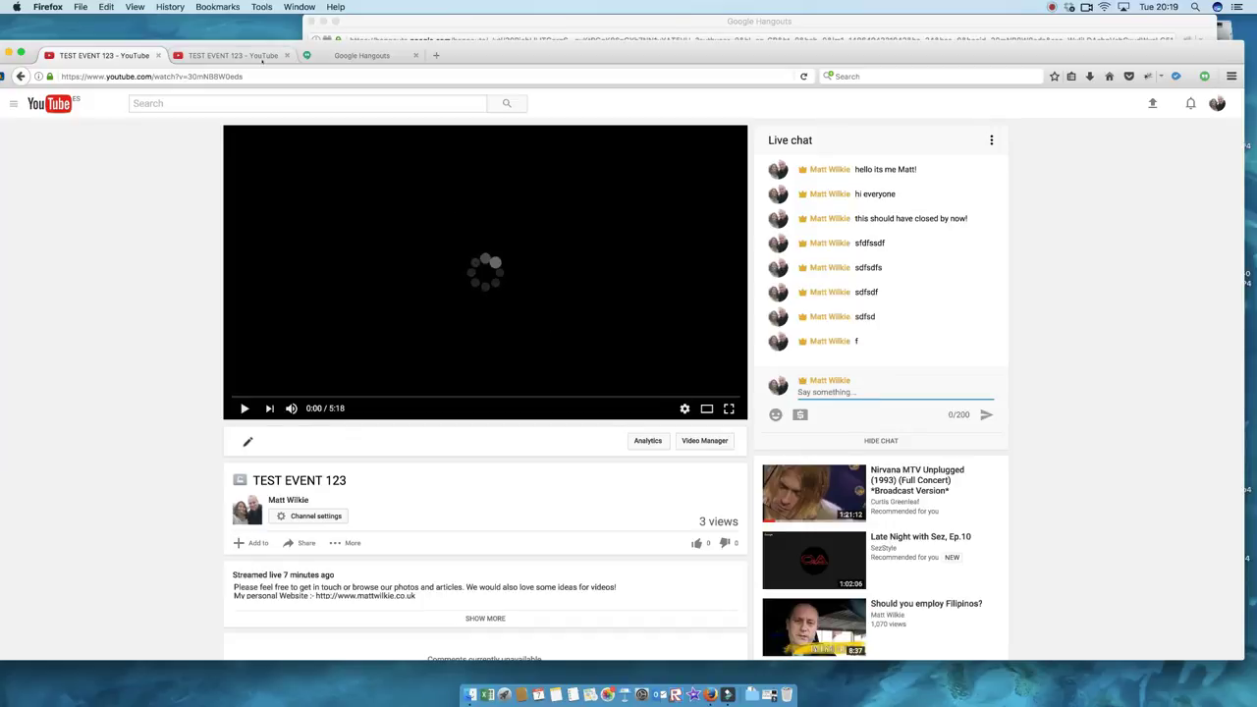
# Step: Close the duplicate TEST EVENT 123 tab and return to the Creator Studio videos list
pyautogui.click(20, 75)
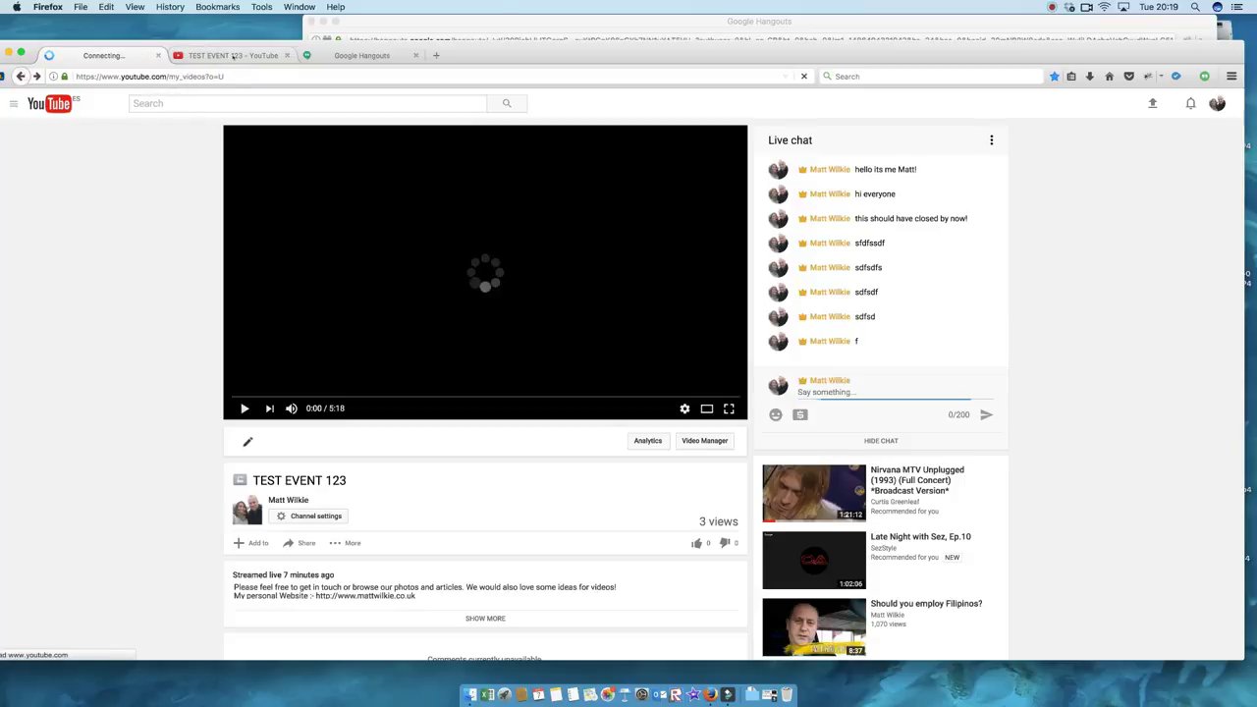
pyautogui.click(274, 56)
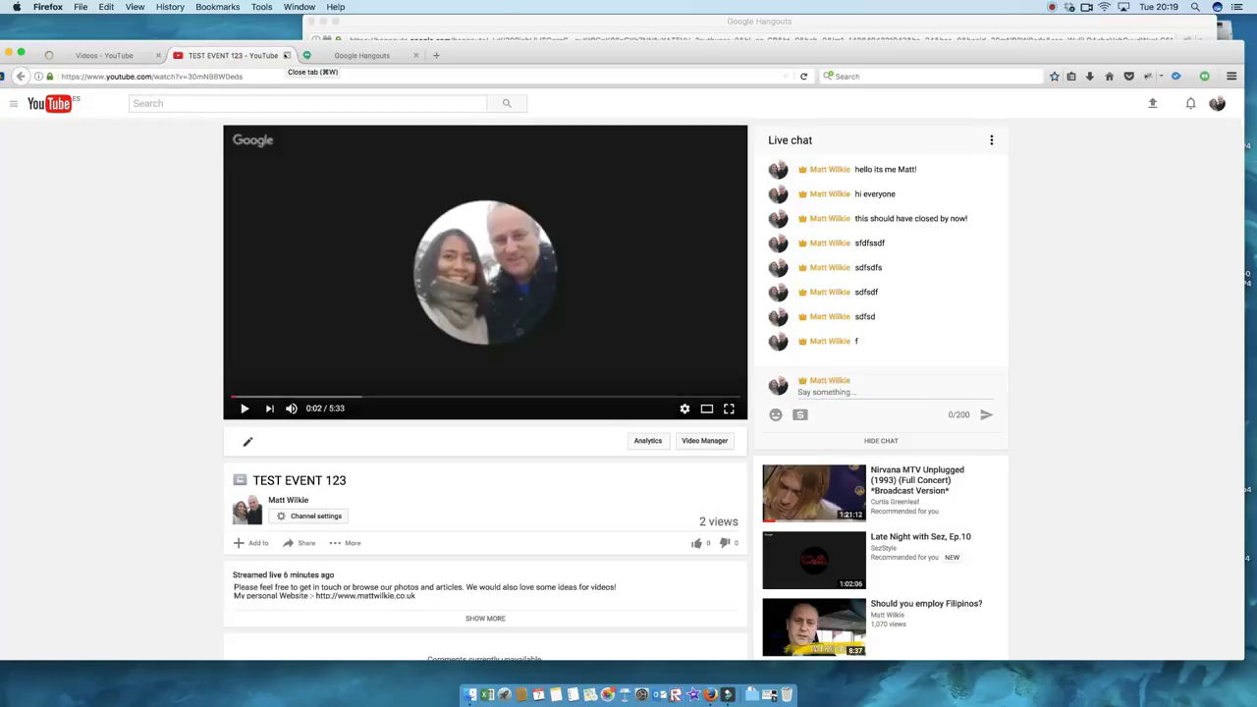
pyautogui.click(286, 55)
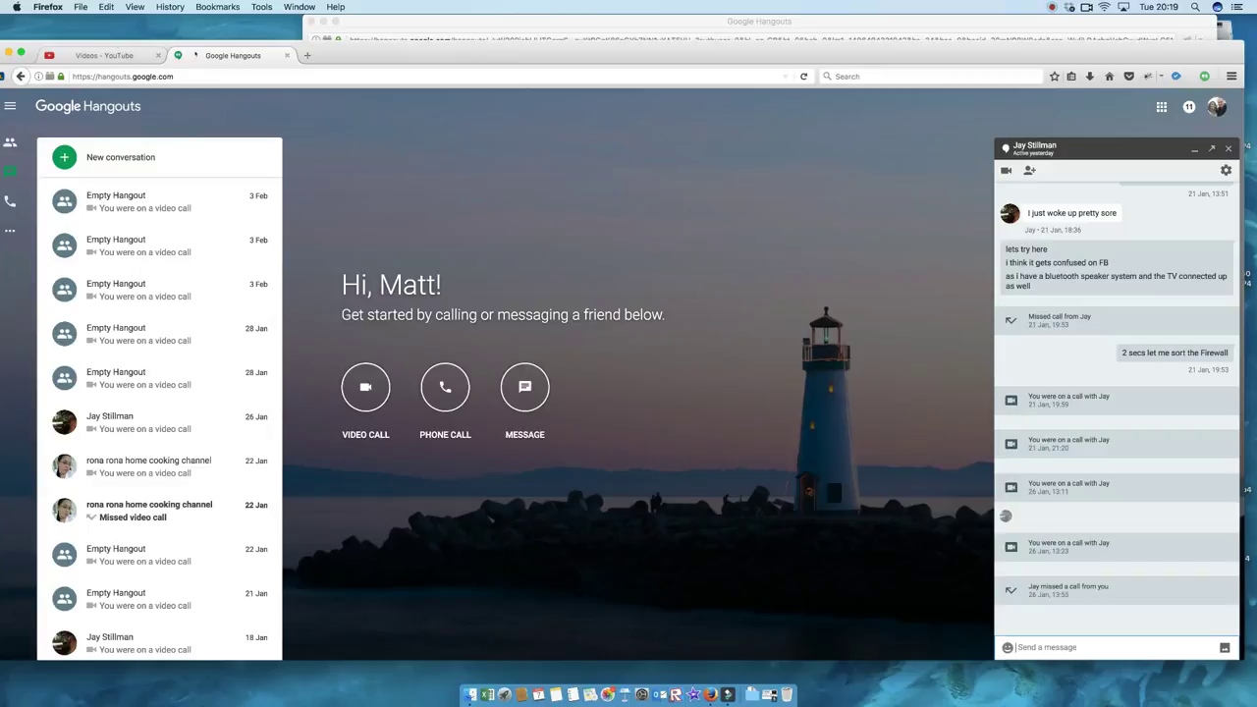
pyautogui.click(108, 55)
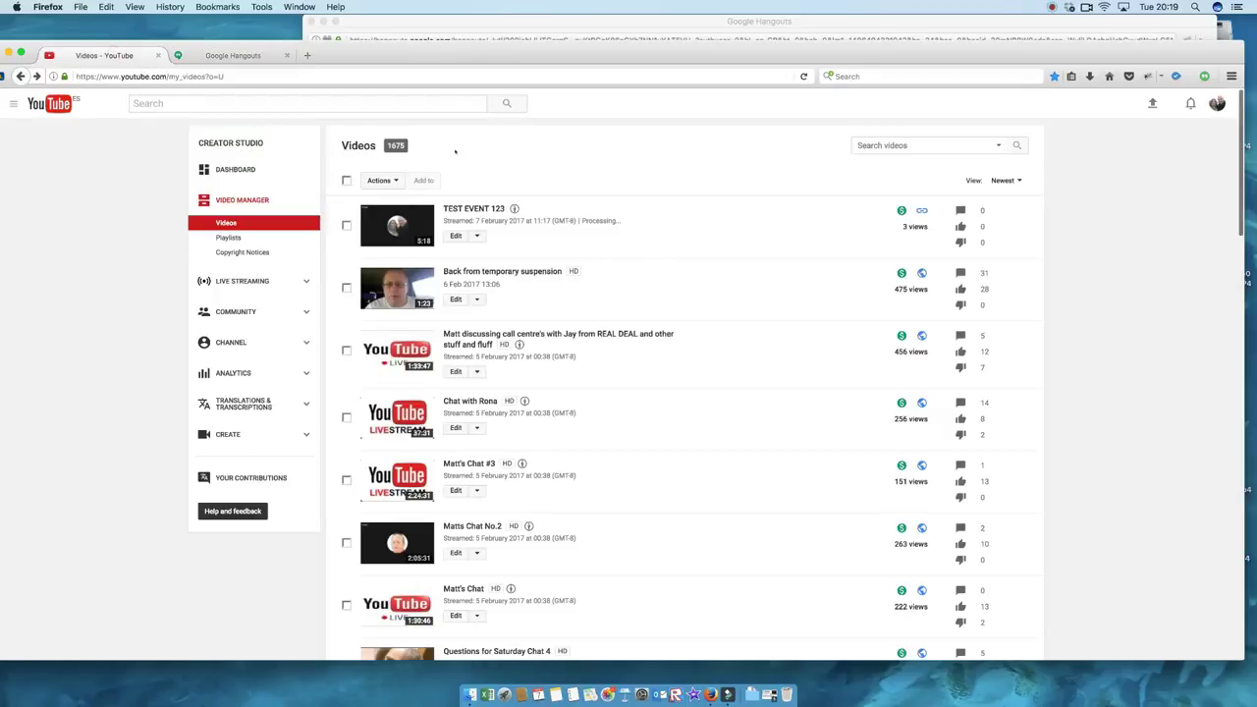
# Step: Refresh the videos list until TEST EVENT 123 shows as a 5:31 HD video, then bring Hangouts forward
pyautogui.click(804, 76)
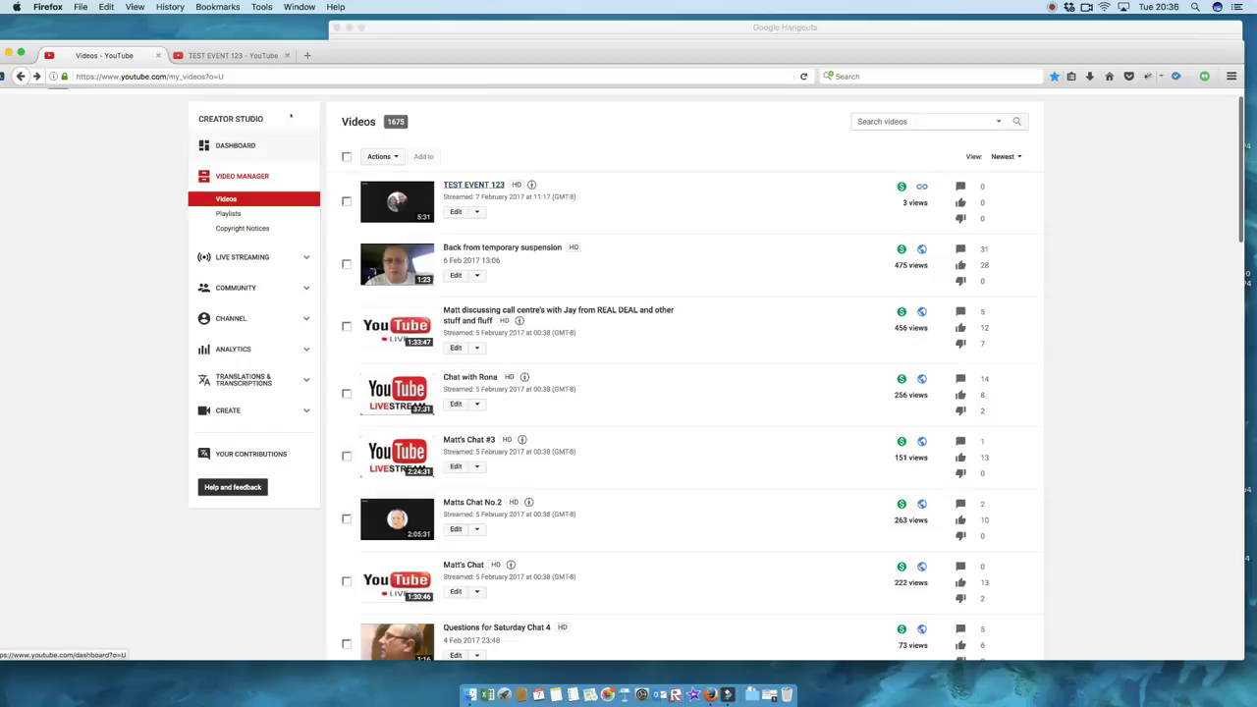
pyautogui.click(471, 185)
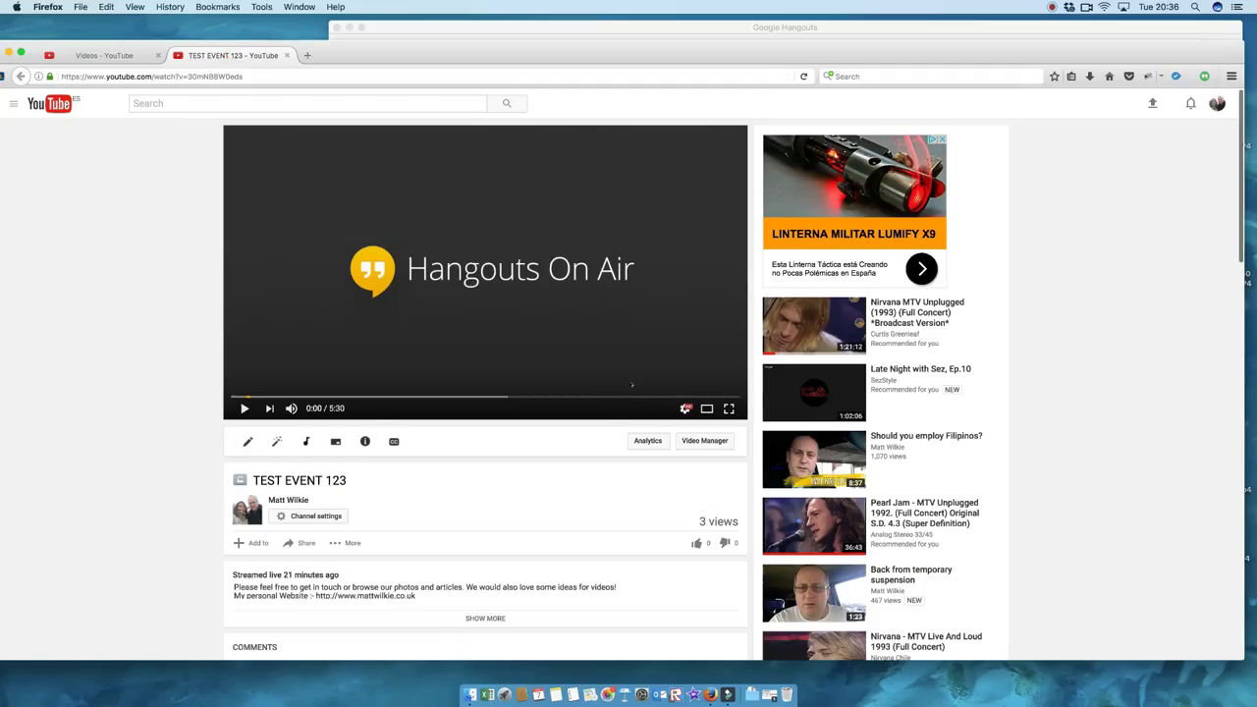
pyautogui.scroll(-3, 632, 385)
pyautogui.scroll(3, 631, 385)
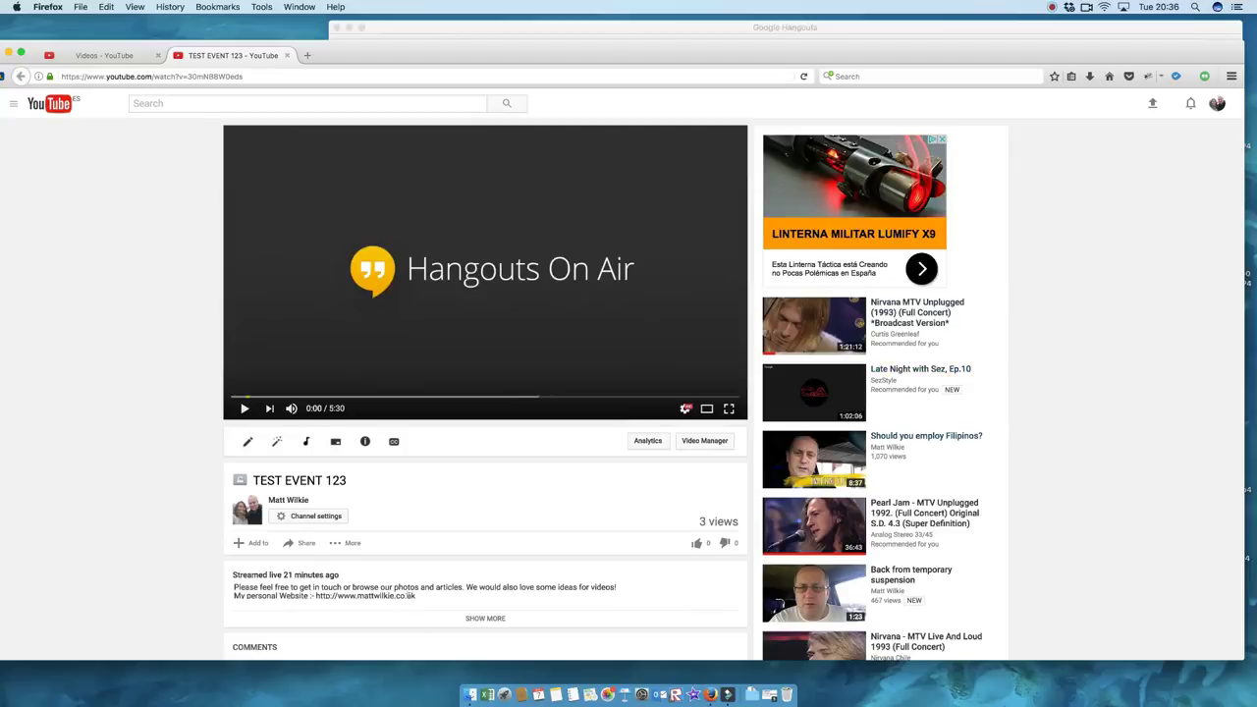
pyautogui.scroll(-2, 410, 563)
pyautogui.scroll(-2, 410, 562)
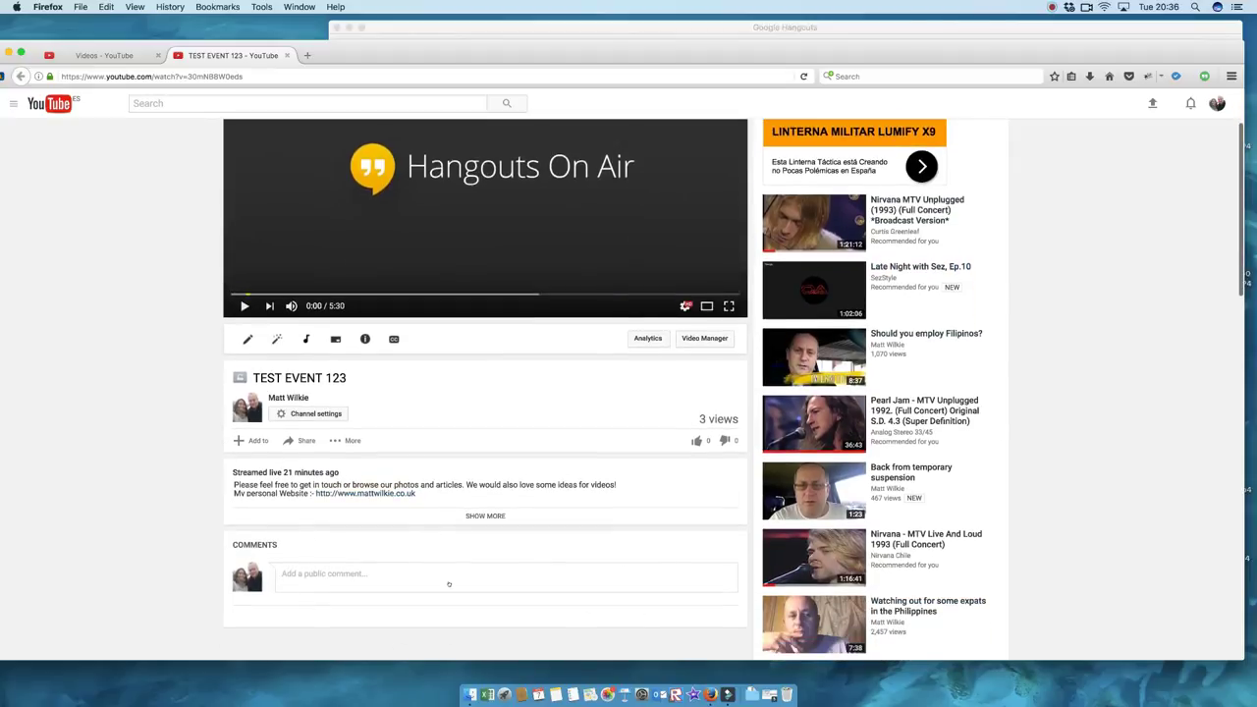
pyautogui.scroll(-3, 449, 585)
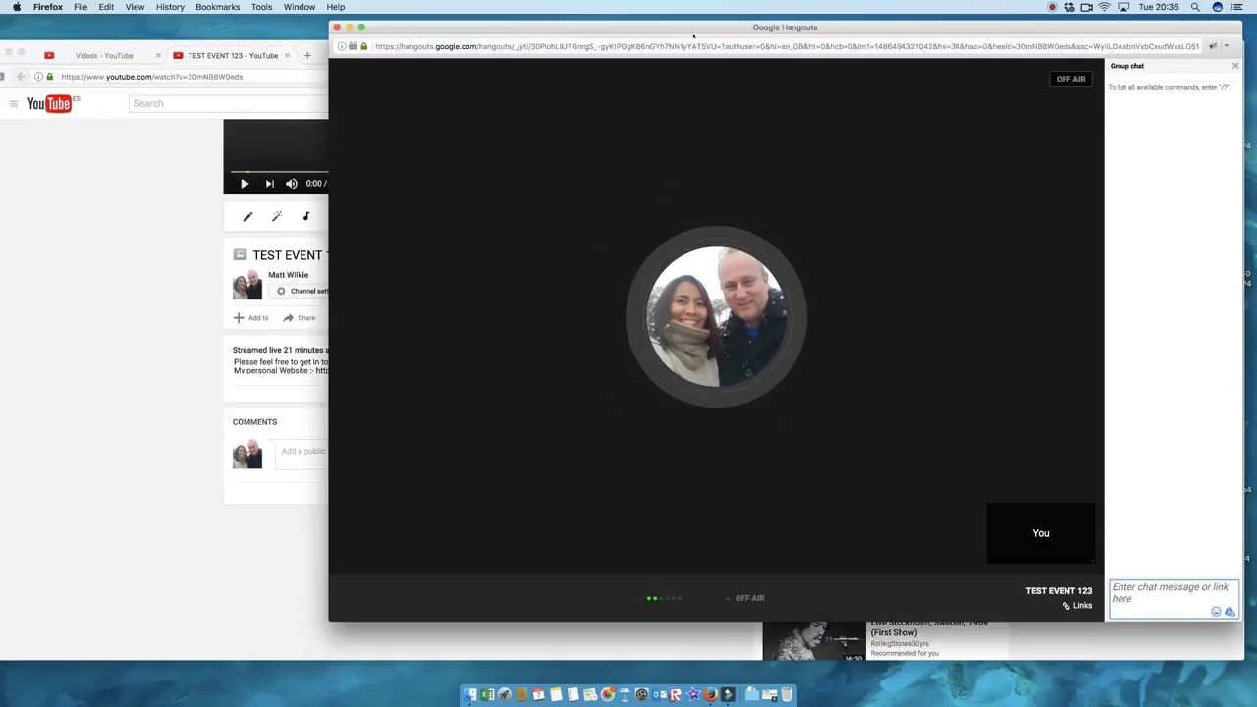
pyautogui.moveTo(666, 52); pyautogui.dragTo(547, 30)
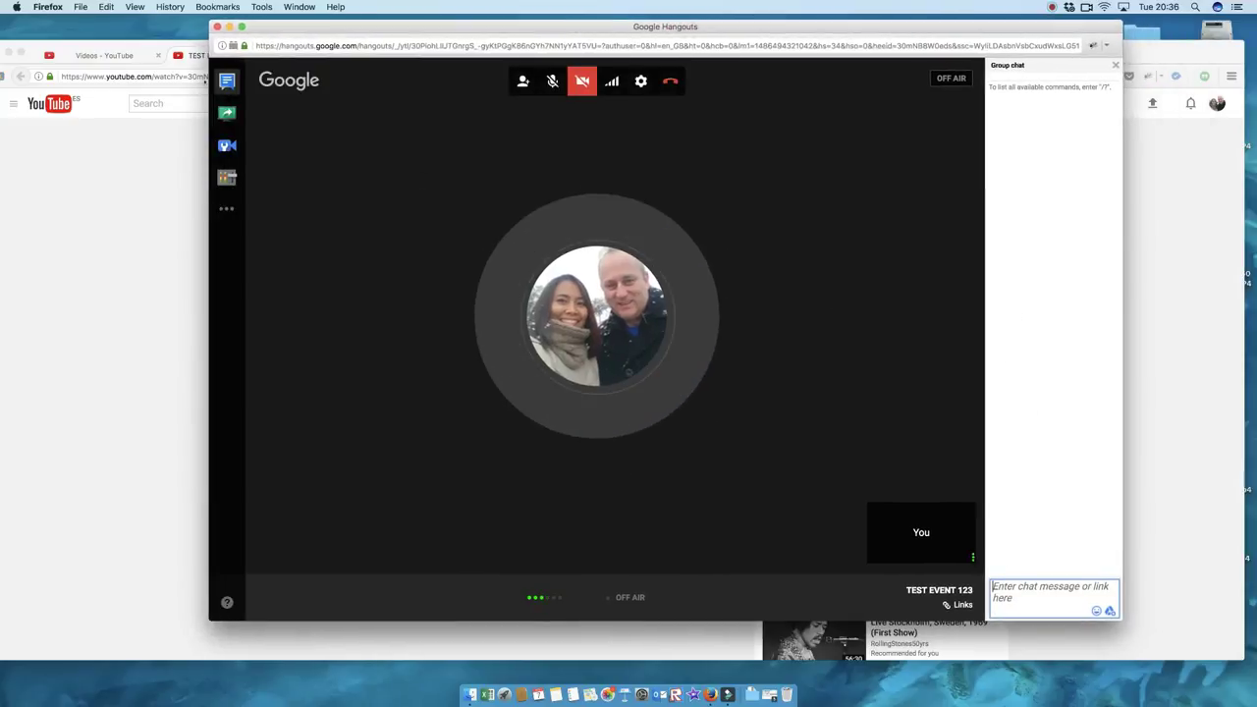
pyautogui.click(227, 80)
pyautogui.click(227, 81)
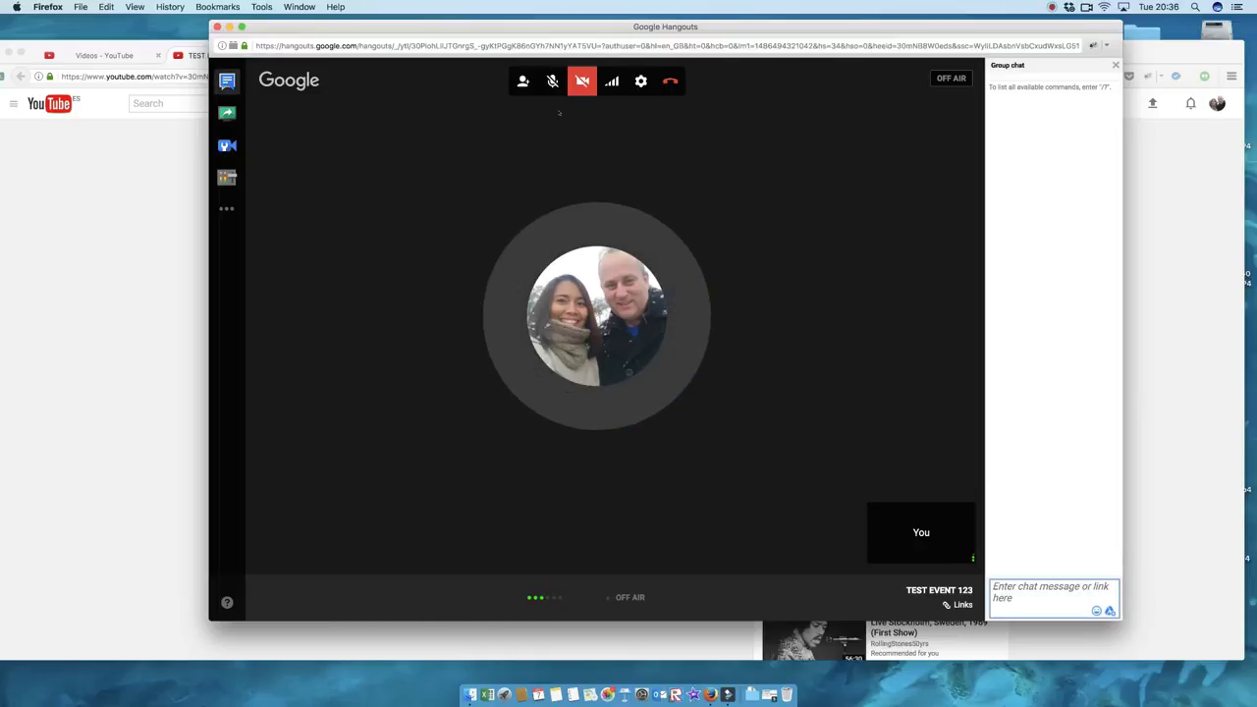
pyautogui.click(640, 81)
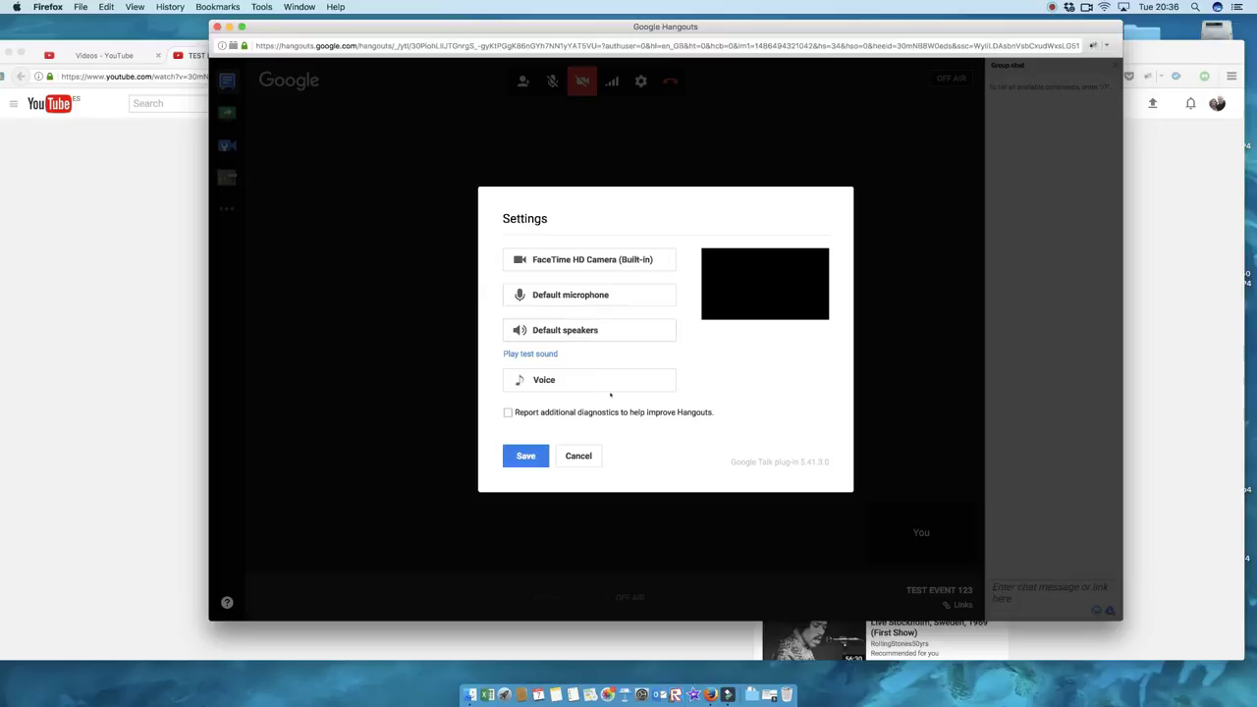
pyautogui.click(592, 458)
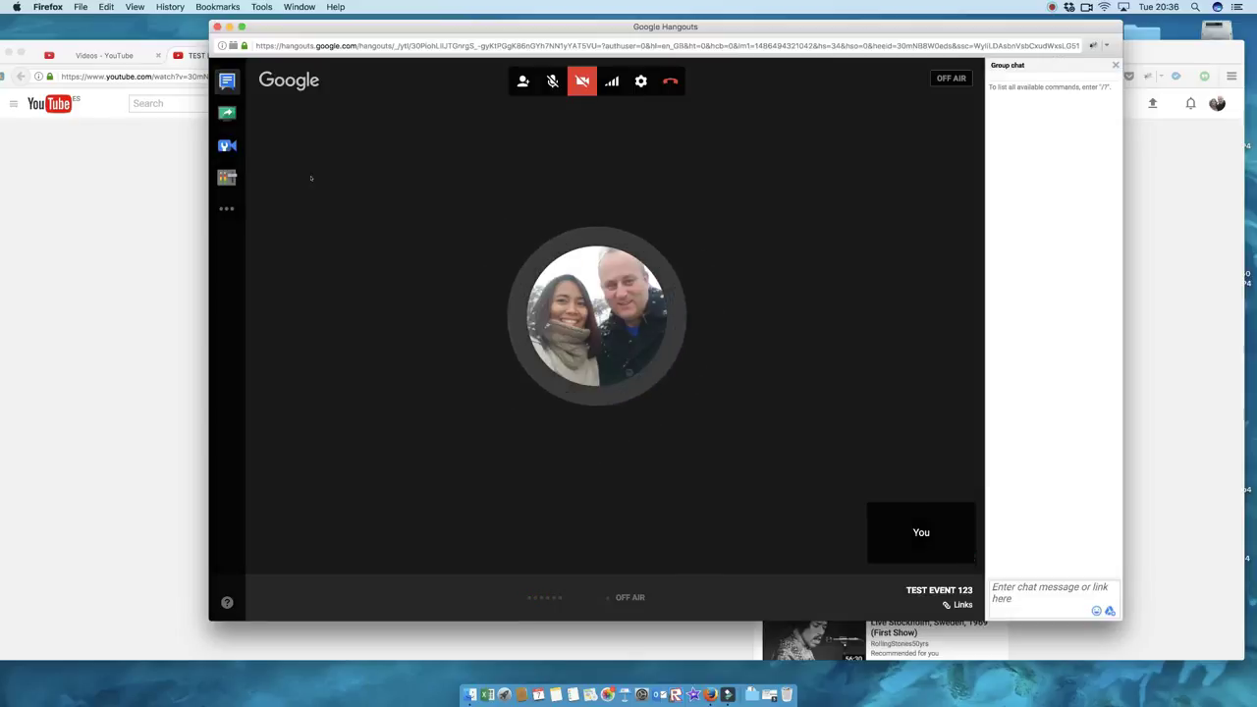